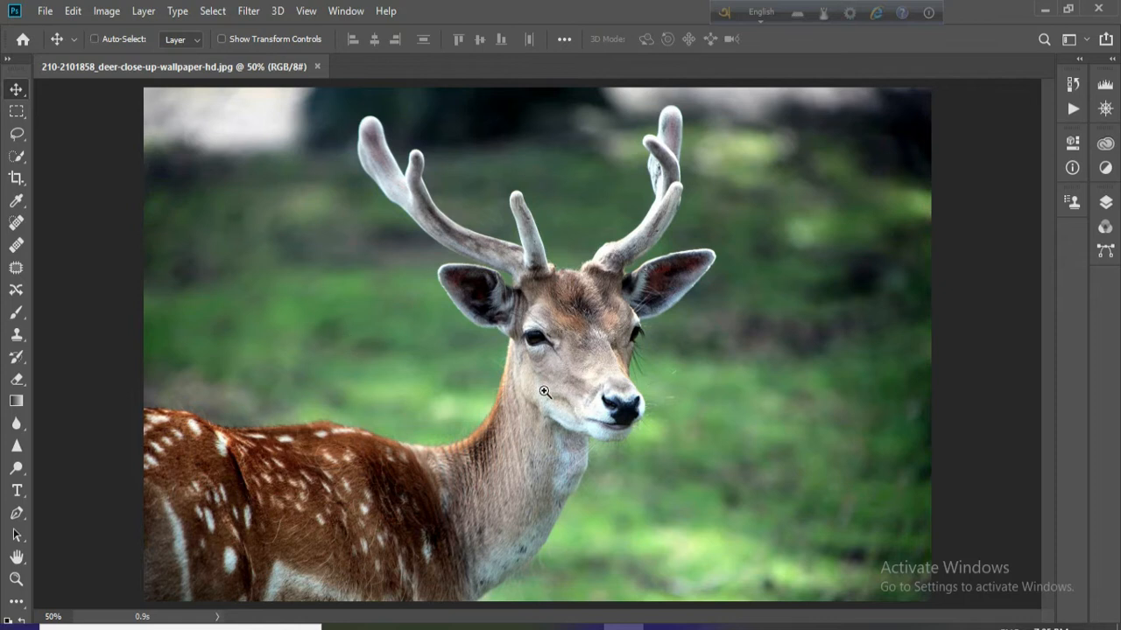
Start a Pen tool path at the left antler's base and trace the curve of its underside outward
key("ctrl+plus")
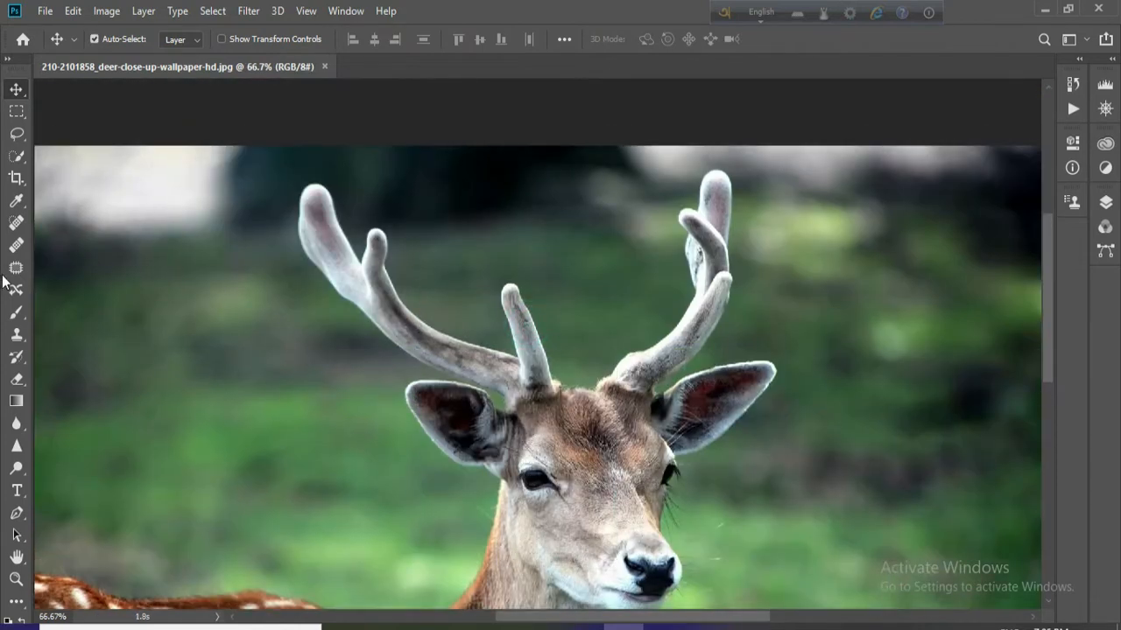
left_click(18, 513)
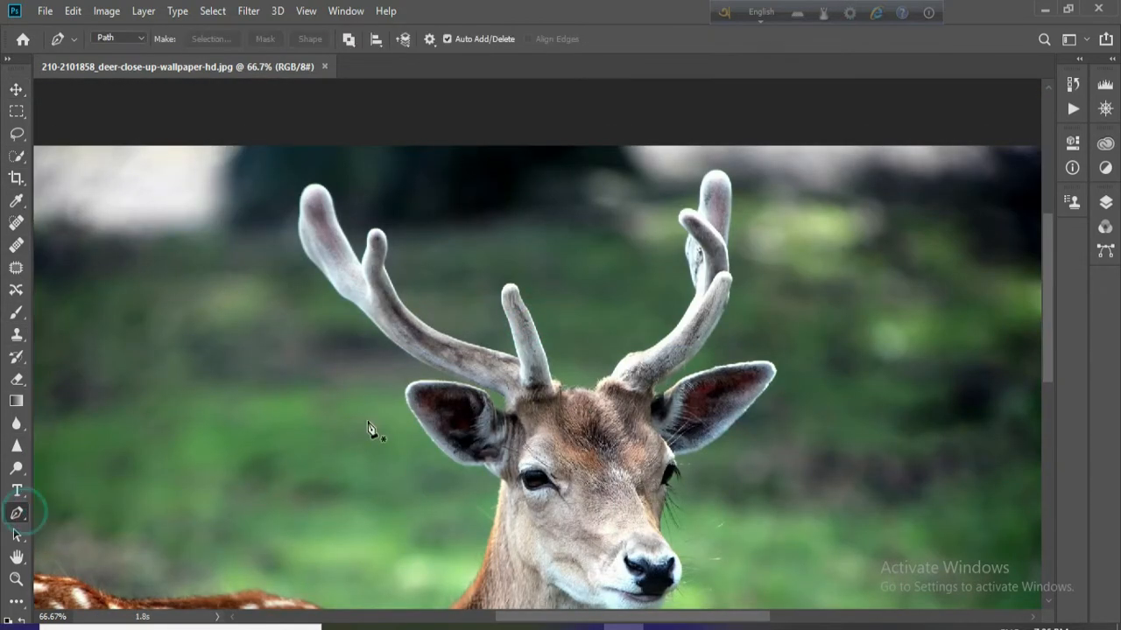
left_click(553, 381)
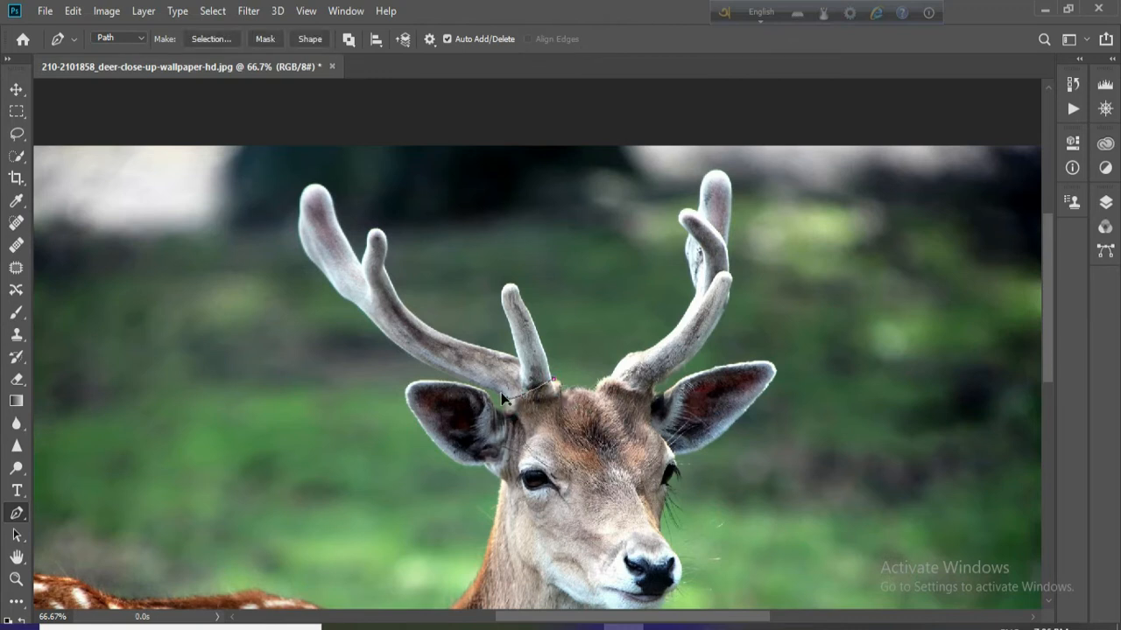
left_click_drag(482, 391, 438, 409)
left_click(506, 400, "alt")
left_click_drag(420, 363, 343, 340)
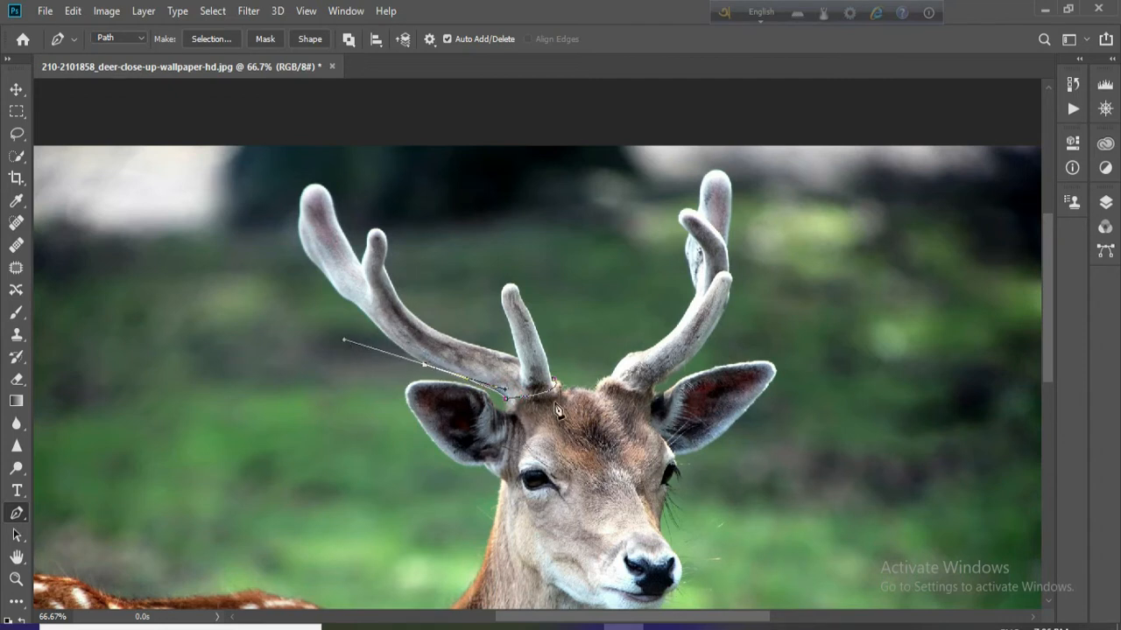
left_click(423, 364, "alt")
left_click_drag(352, 304, 310, 262)
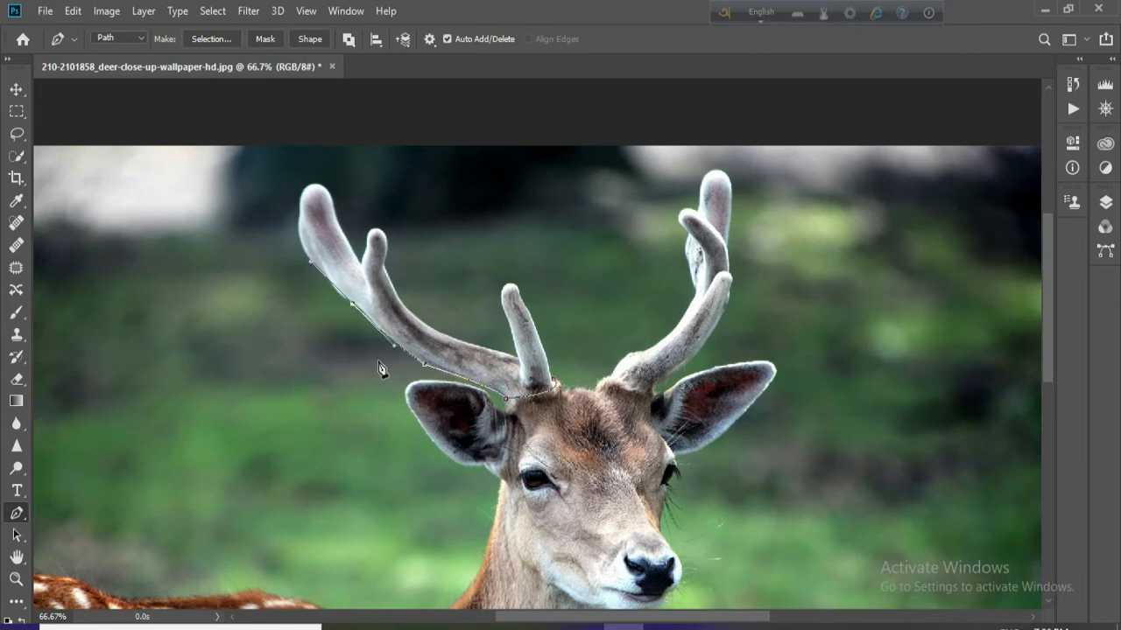
Continue the path up the left antler's outer edge, around its tip and onto the inner edge
left_click(352, 305, "alt")
left_click_drag(324, 281, 294, 244)
left_click(321, 275, "alt")
left_click_drag(301, 215, 310, 187)
left_click(301, 216, "alt")
left_click(337, 211)
left_click_drag(340, 222, 366, 273)
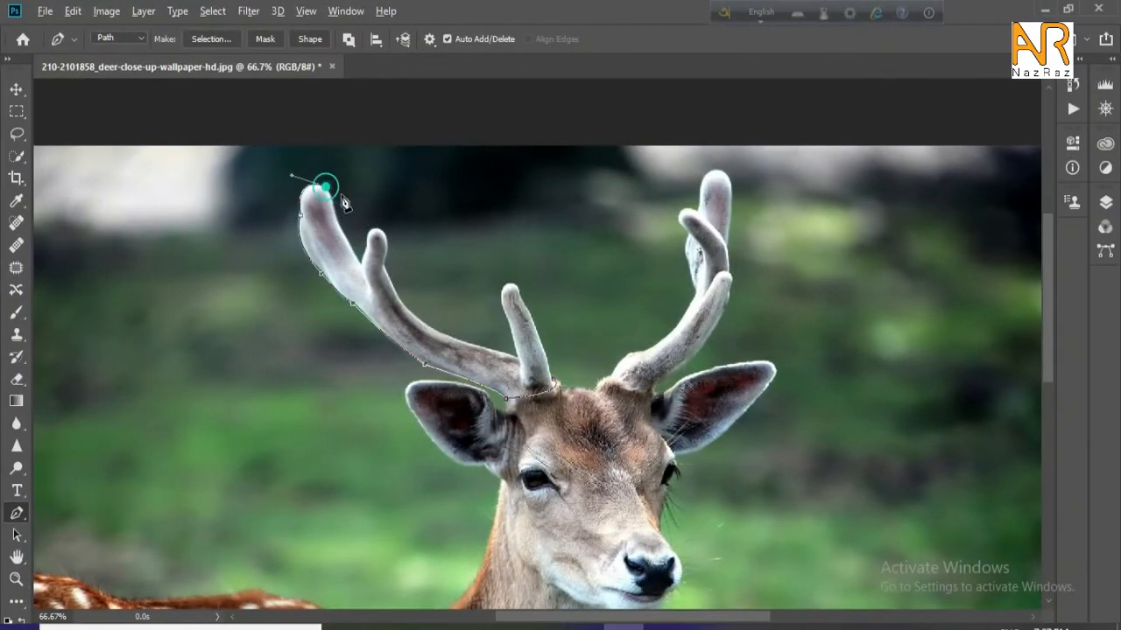
left_click(336, 218, "alt")
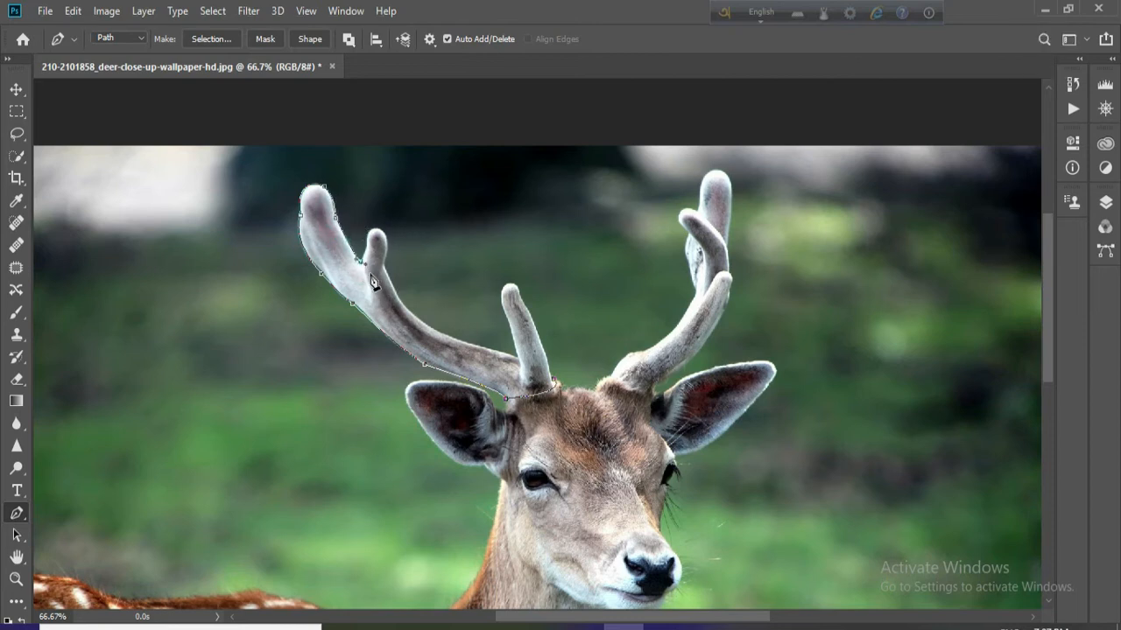
Trace around the left antler's small middle tine and along the upper edge to the front tine's base
left_click(359, 260)
left_click_drag(366, 218, 369, 208)
left_click(370, 233)
left_click(385, 282)
left_click(386, 265, "alt")
left_click(402, 302)
left_click_drag(505, 349, 521, 368)
left_click(517, 356)
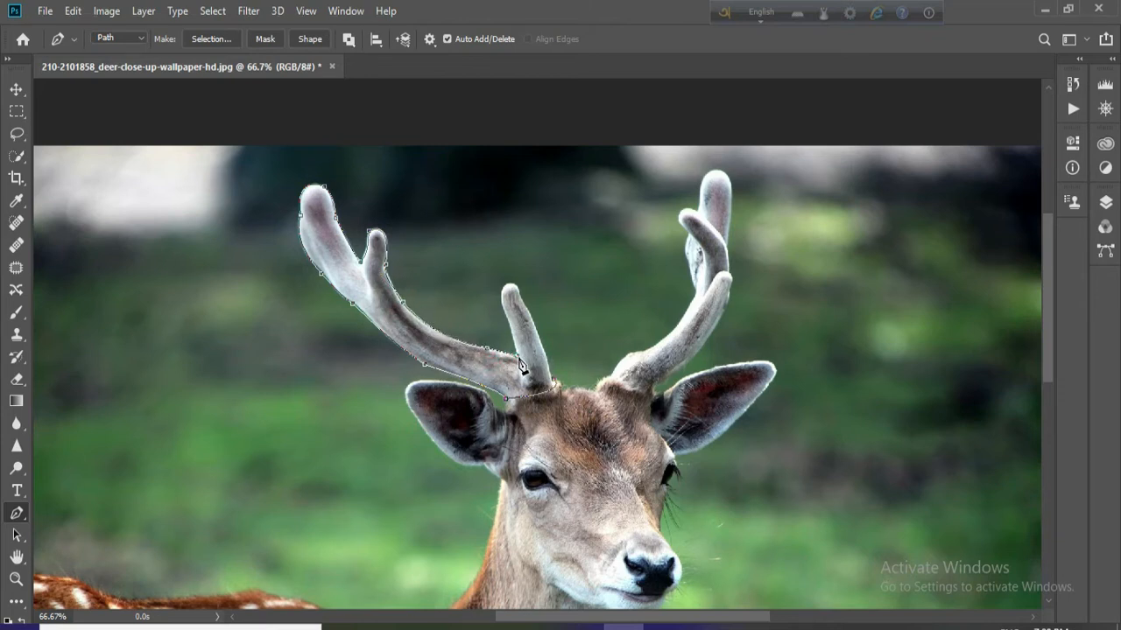
Trace around the left antler's front tine and close the path at the antler's base
left_click_drag(496, 284, 534, 299)
left_click(502, 304, "alt")
key("ctrl+z")
key("ctrl+z")
left_click(518, 288, "alt")
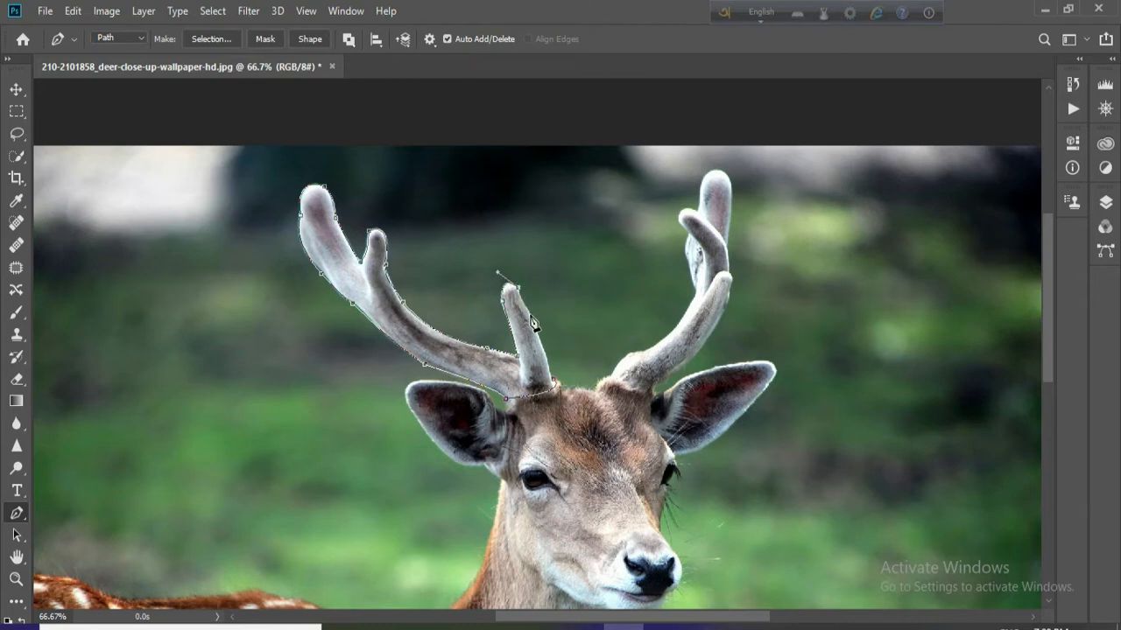
left_click(527, 309)
left_click(551, 380)
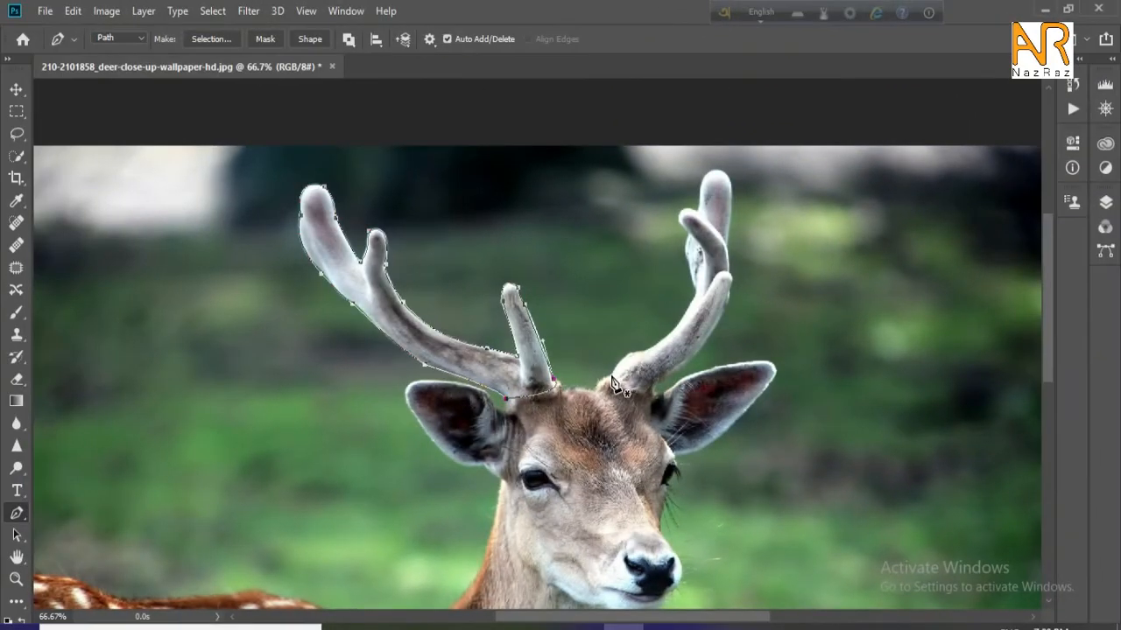
Start a second path at the right antler's base and trace its inner edge up to the fork
left_click(612, 377)
left_click_drag(671, 356, 677, 353)
left_click(648, 353, "alt")
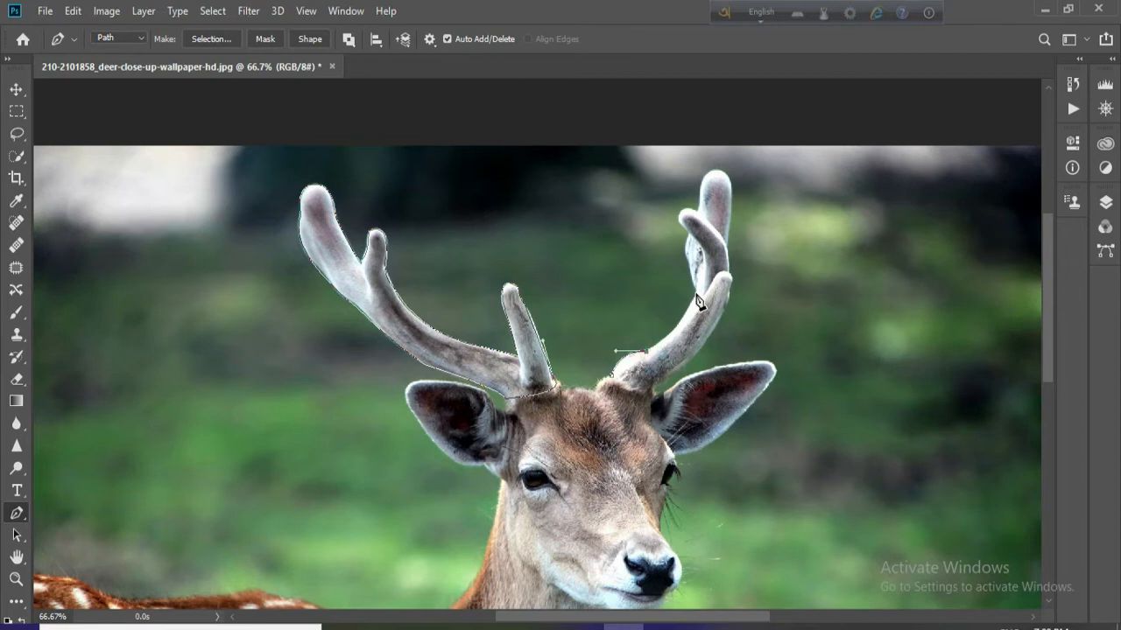
left_click(702, 263)
key("ctrl+z")
left_click_drag(695, 298, 711, 257)
left_click(696, 295, "alt")
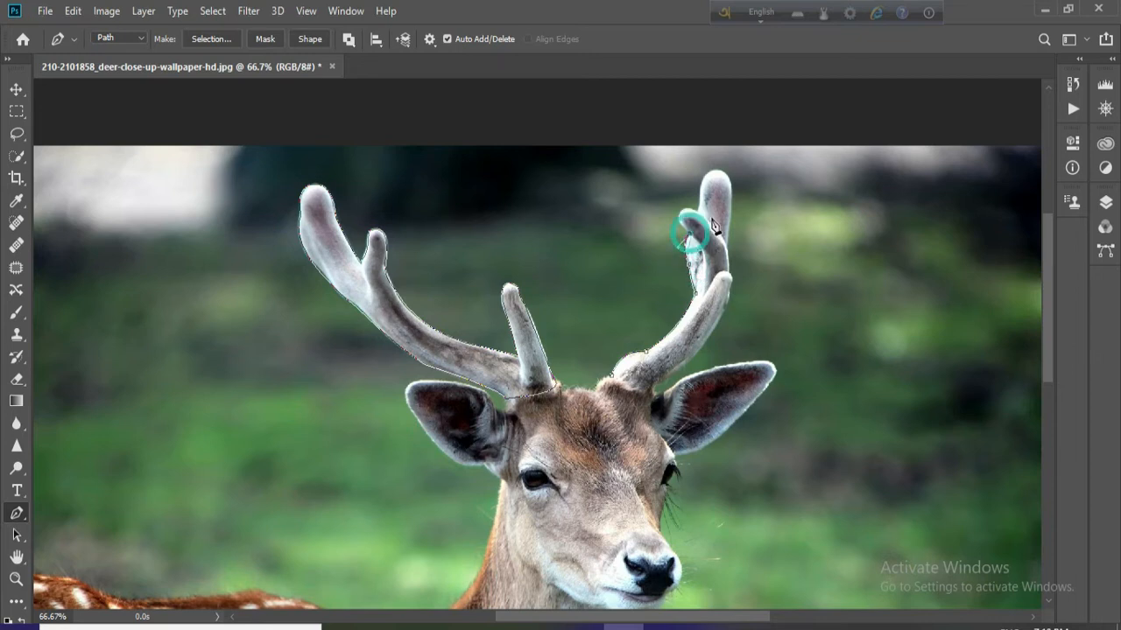
Trace the path around the right antler's small tine and over the tall tip
left_click_drag(683, 210, 698, 203)
left_click(685, 209, "alt")
left_click_drag(695, 210, 698, 213)
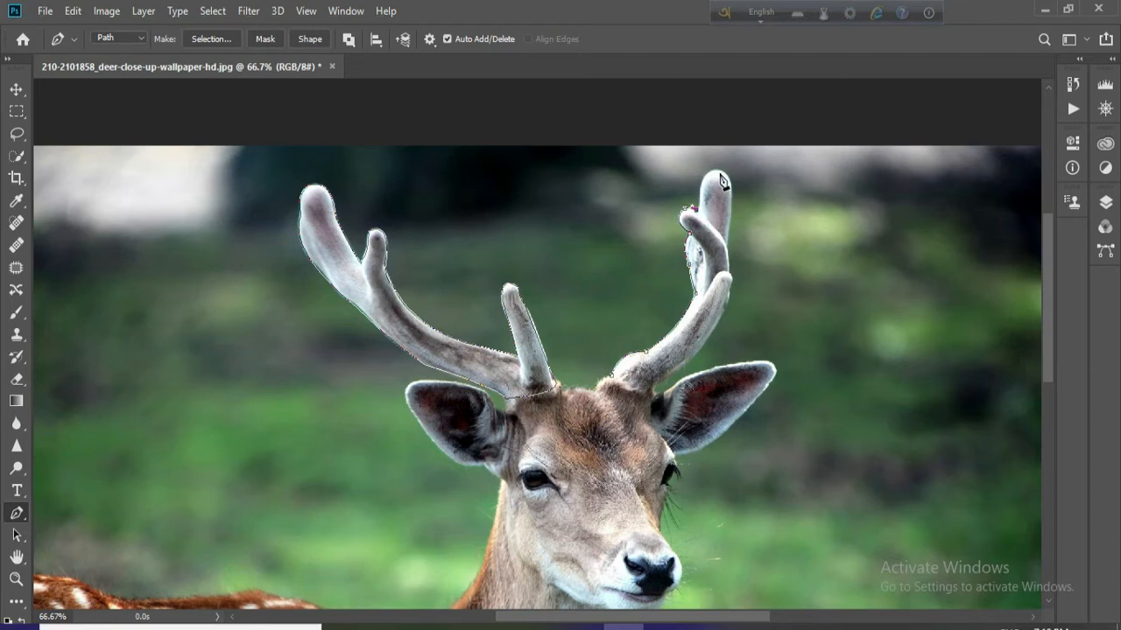
left_click_drag(718, 172, 741, 184)
left_click(718, 169, "alt")
Trace down the outer side of the right antler's tall tine and around the bend below it
left_click(725, 249)
left_click_drag(728, 251, 712, 323)
left_click(728, 252, "alt")
left_click(724, 269)
left_click(727, 273)
left_click_drag(729, 289, 720, 298)
Trace the right antler's lower edge, close the path at its base, and convert both antler paths into a selection
left_click_drag(656, 388, 589, 424)
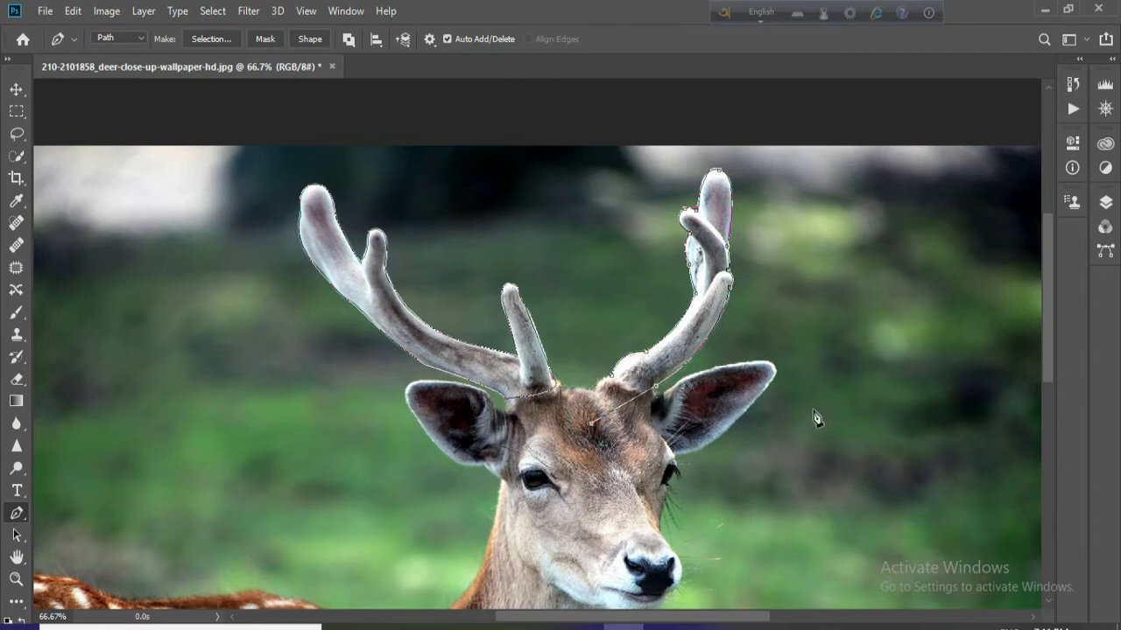
key("ctrl+z")
left_click_drag(655, 389, 589, 421)
left_click(662, 391)
left_click(612, 380)
left_click(611, 374)
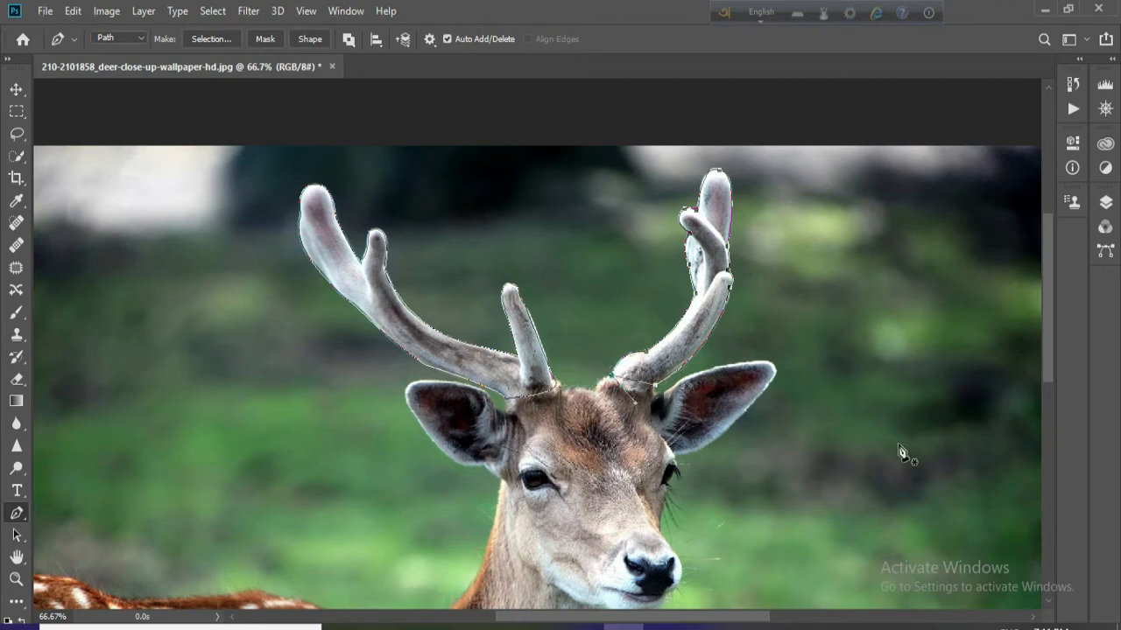
key("ctrl+Return")
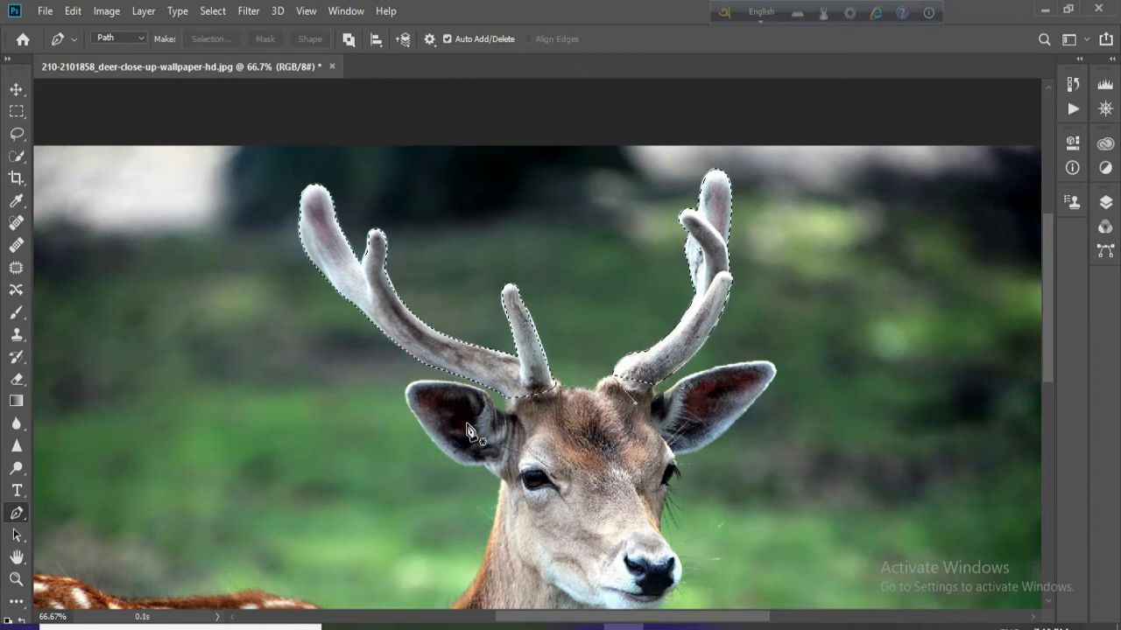
Try the Plastic Wrap filter on the selected antlers with Highlight Strength 3, Detail 6 and Smoothness 12
right_click(376, 257)
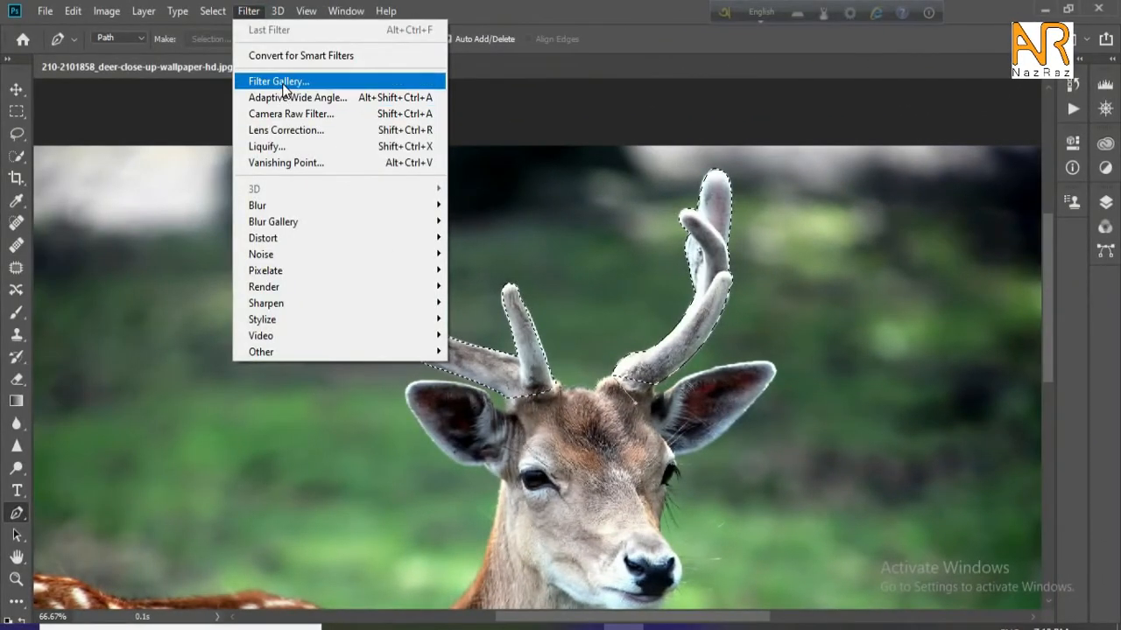
left_click(309, 82)
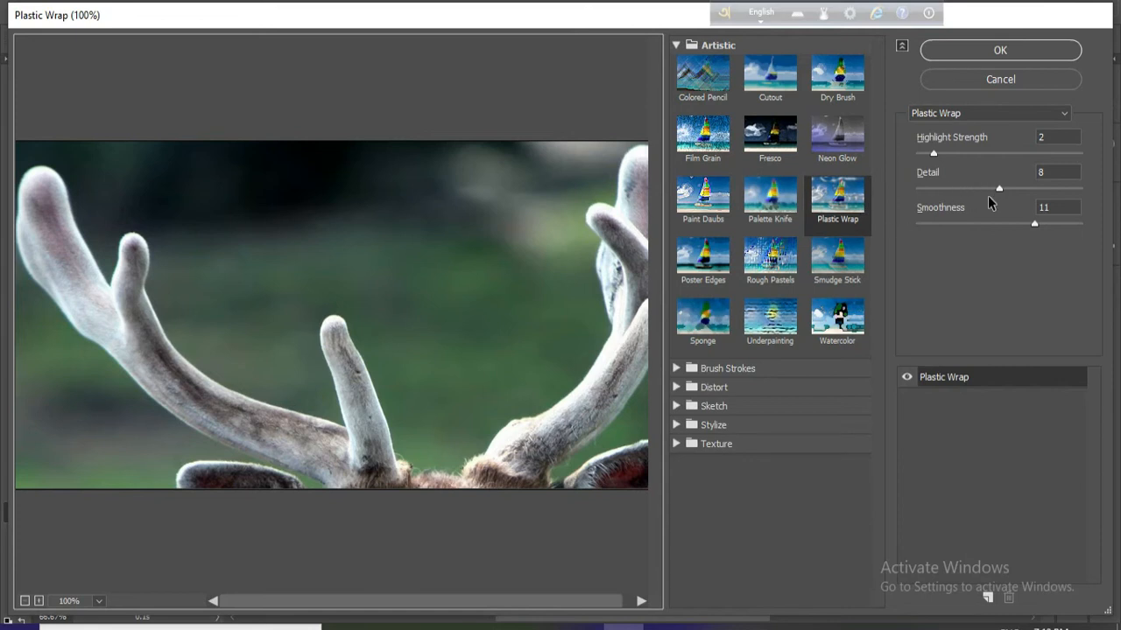
left_click_drag(1001, 194, 988, 198)
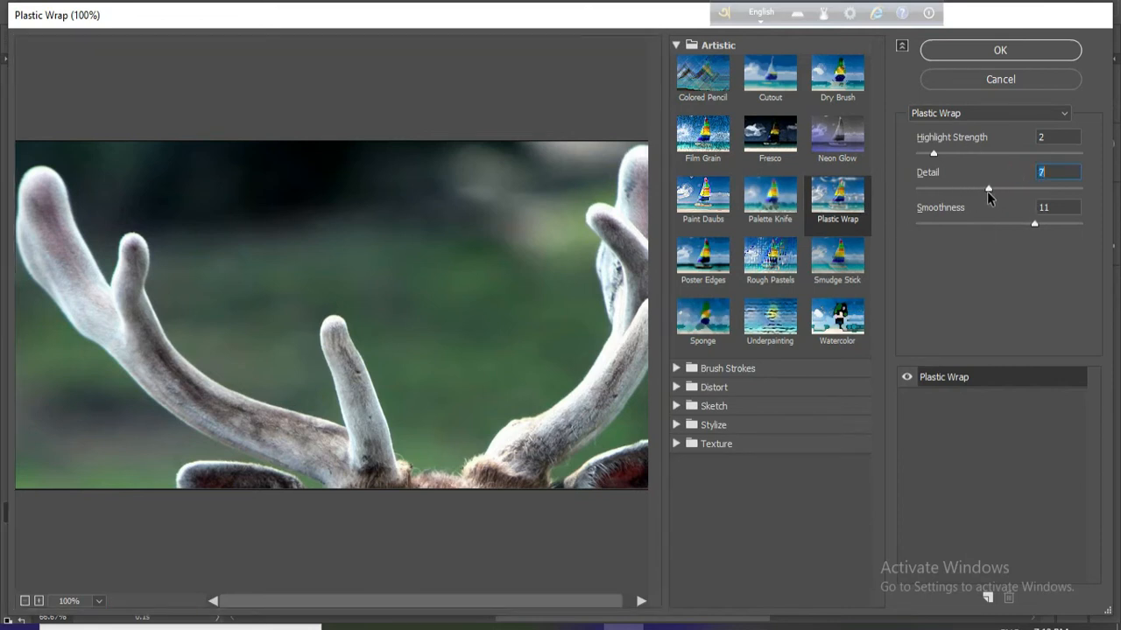
left_click(1034, 227)
left_click_drag(1035, 225, 1040, 224)
left_click_drag(935, 155, 944, 155)
left_click(676, 46)
left_click(723, 47)
left_click(679, 47)
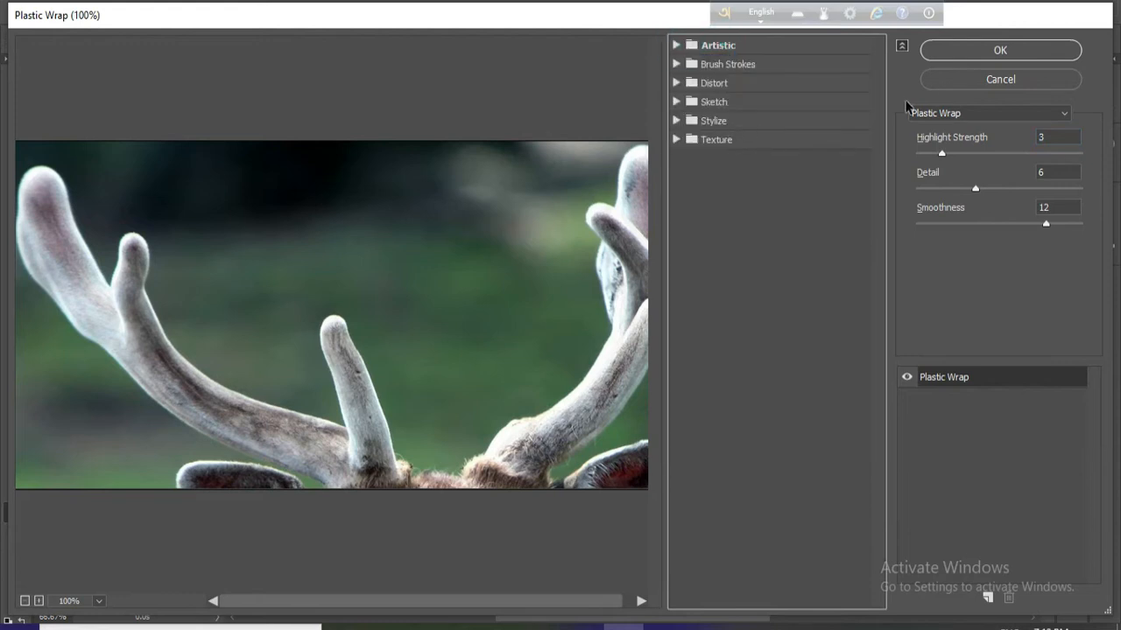
left_click(676, 47)
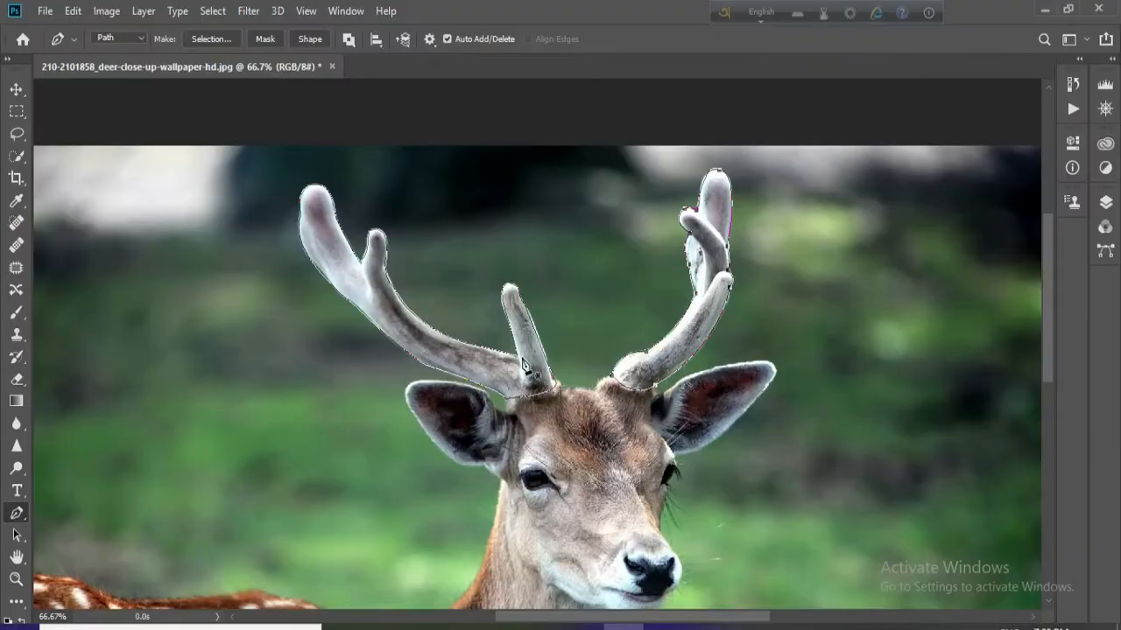
Make an anti-aliased selection with a 0-pixel feather radius from the right antler's path
right_click(371, 275)
left_click(420, 314)
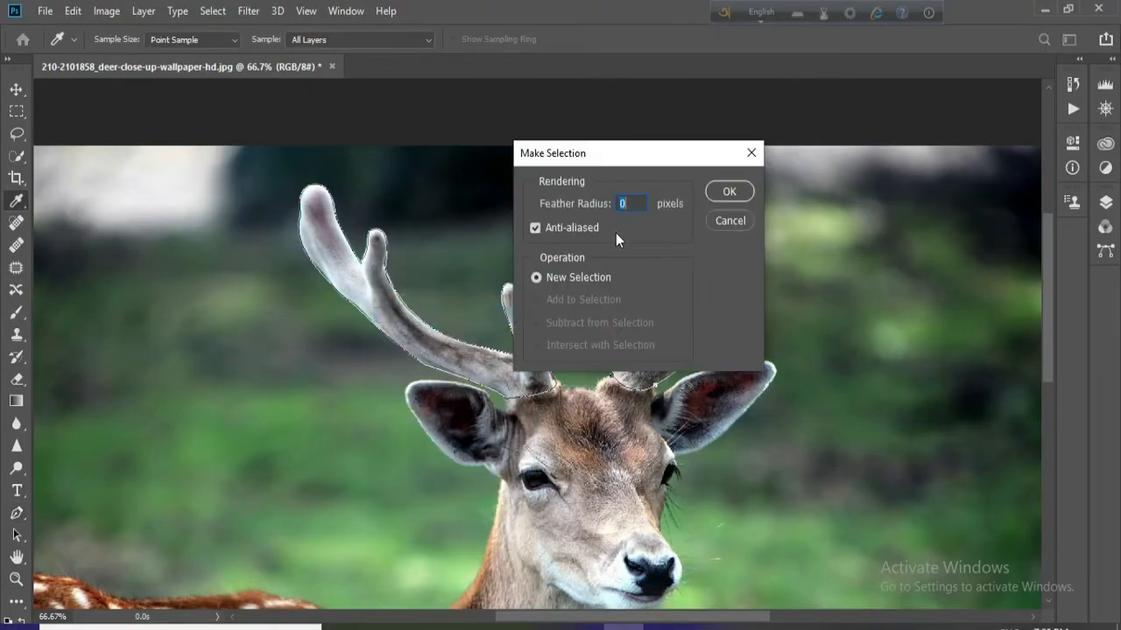
left_click(727, 192)
left_click(106, 11)
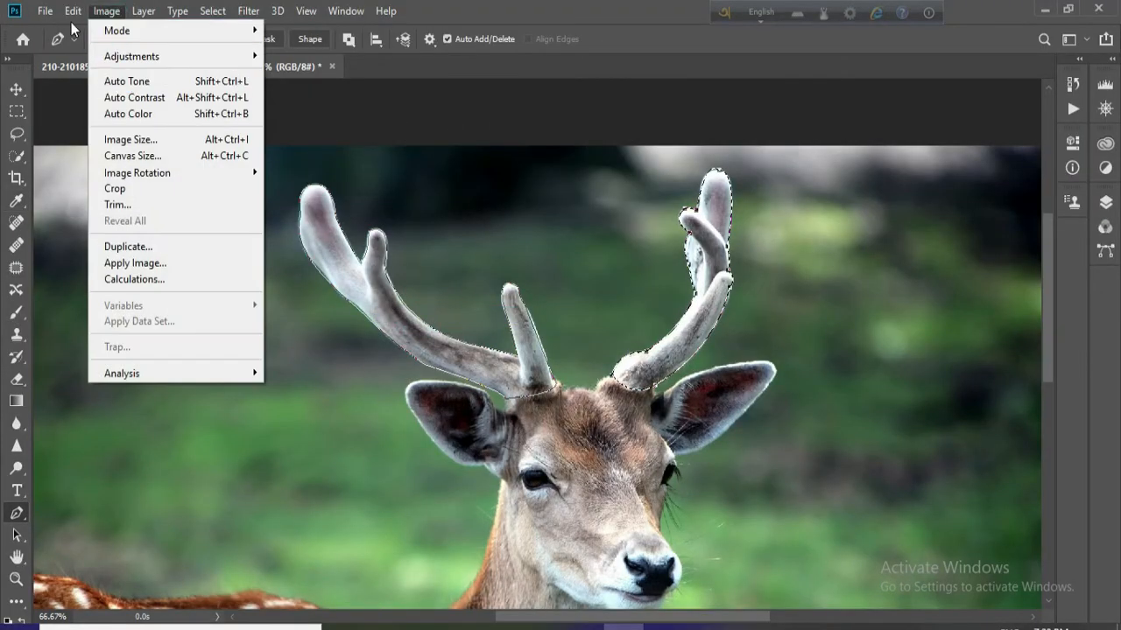
key("Escape")
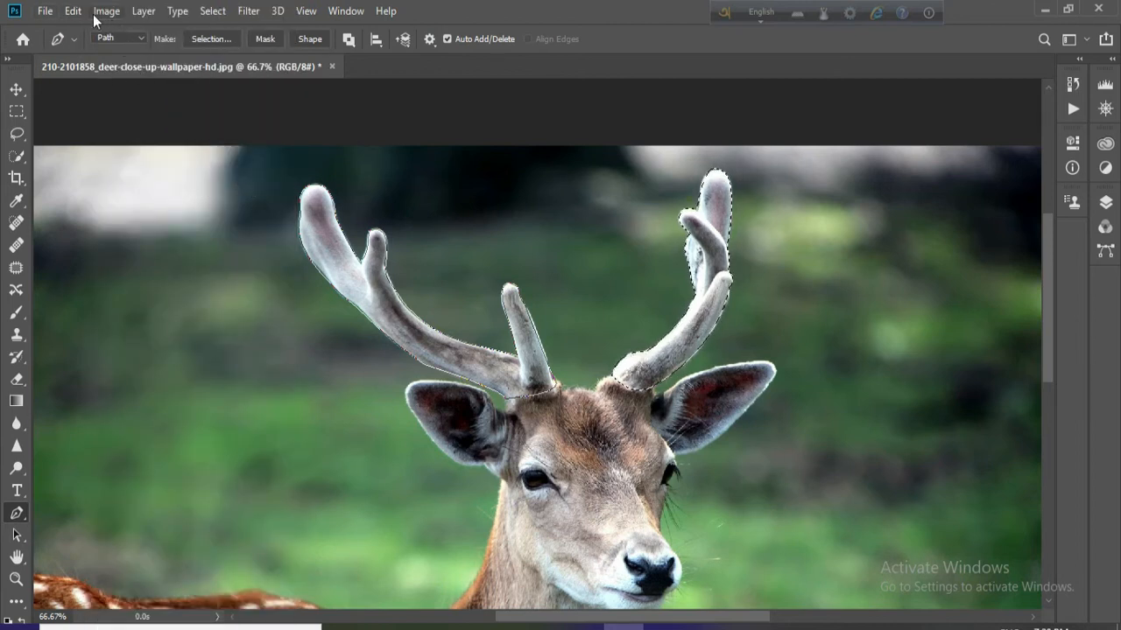
key("ctrl+Return")
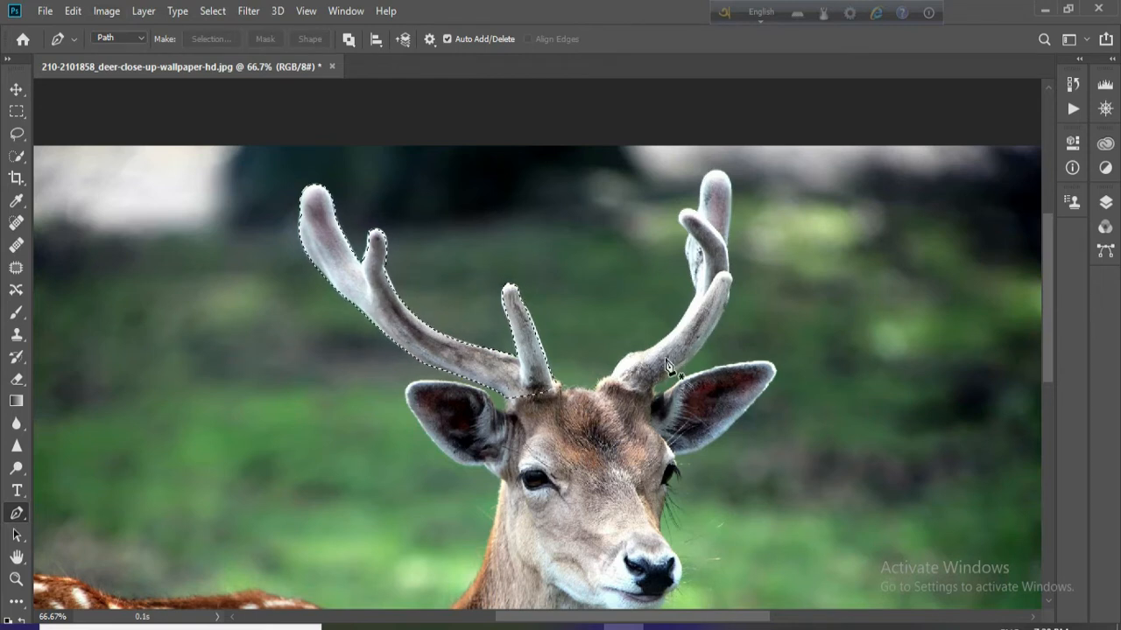
key("ctrl+z")
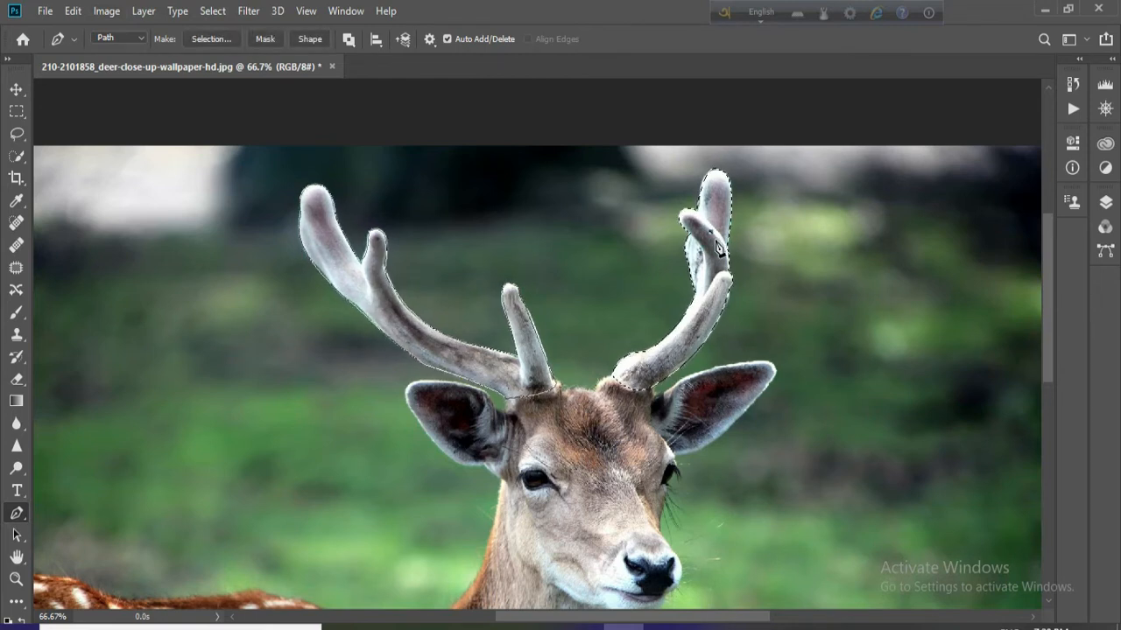
Make a new selection from the left antler's path
left_click(372, 256)
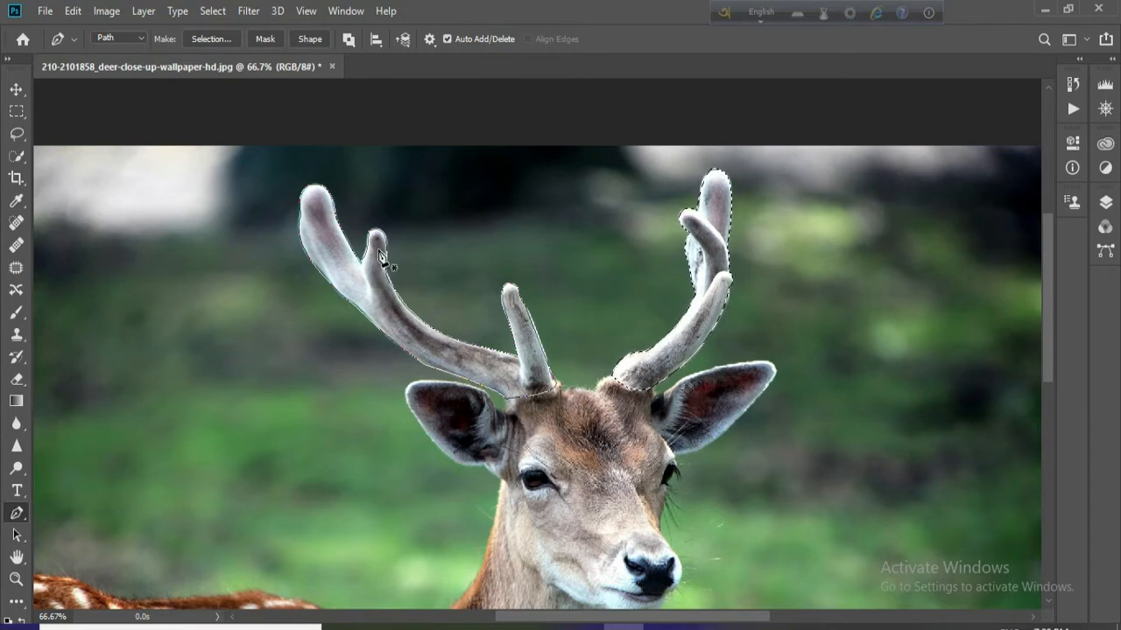
right_click(379, 251)
left_click(441, 315)
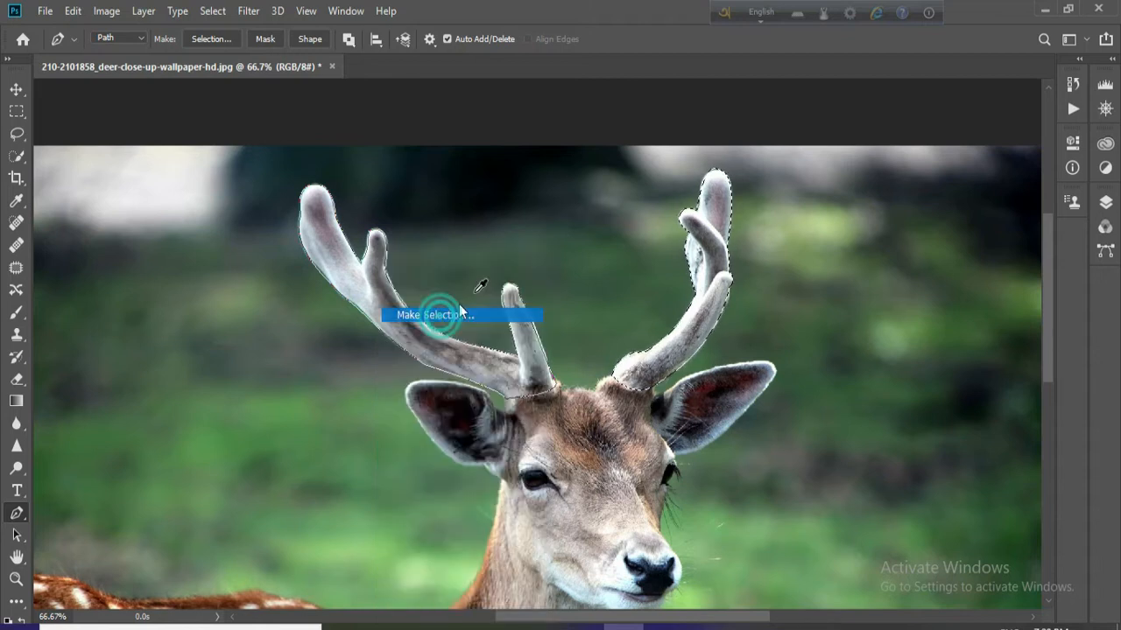
left_click(728, 190)
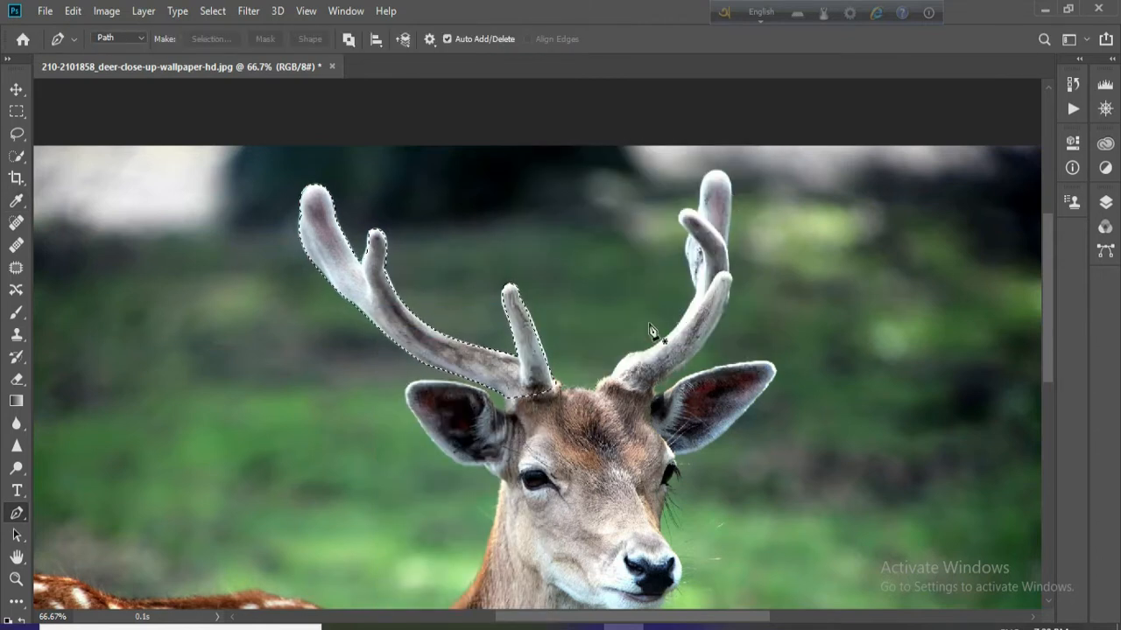
Clear the contents of the antler selection on the background layer
left_click(107, 12)
left_click(199, 190)
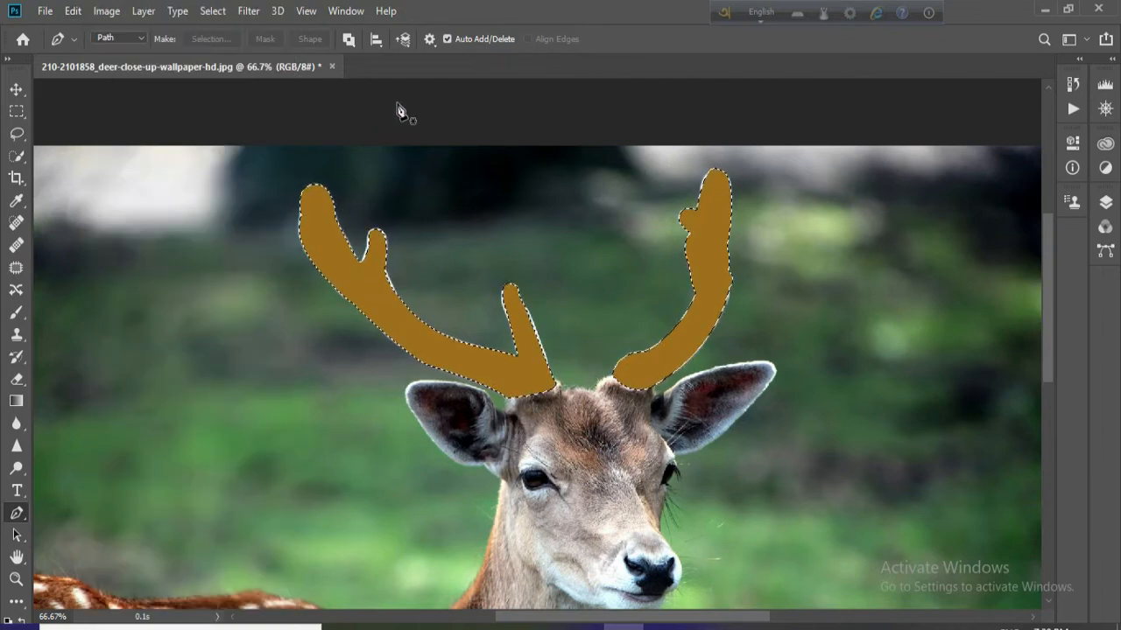
Paste the copied antlers onto a new layer above Layer 0
scroll(127, 341, "down", 2)
scroll(130, 344, "down", 2)
scroll(129, 344, "up", 2)
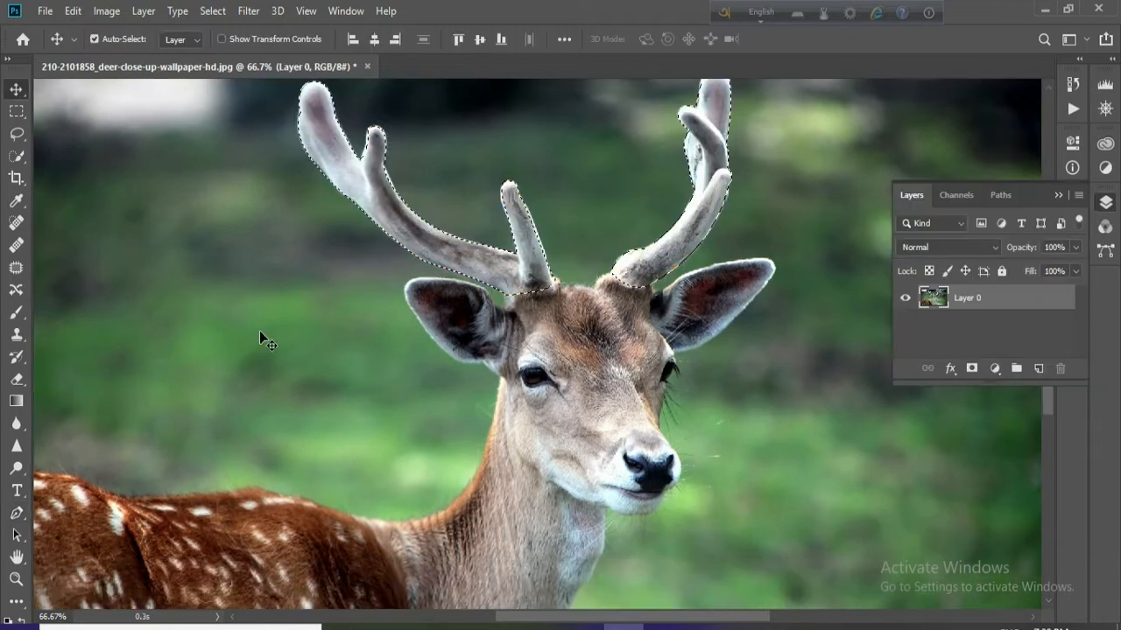
left_click(73, 11)
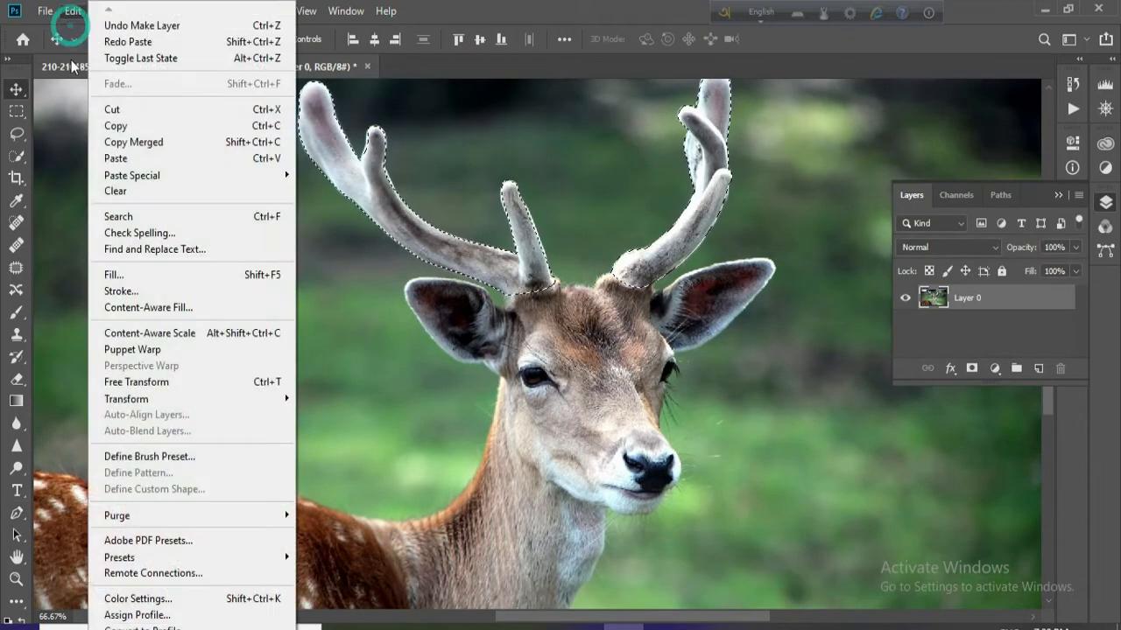
left_click(116, 159)
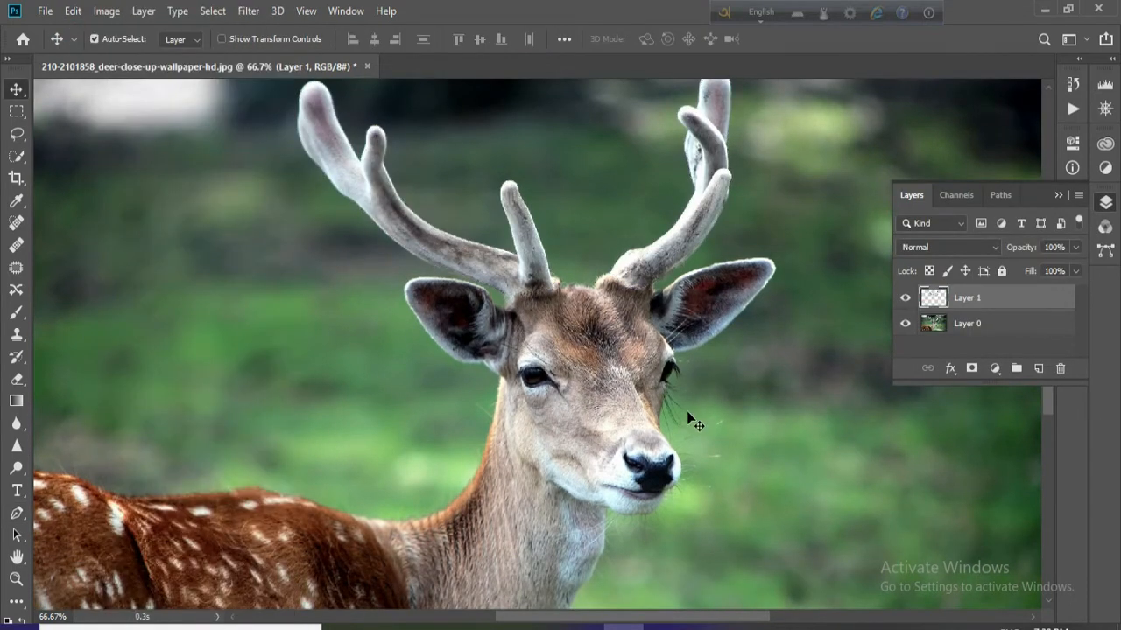
Try adding a layer mask to Layer 0, the deer photo, and undo it
left_click(996, 324)
left_click(994, 369)
left_click(998, 399)
left_click(972, 369)
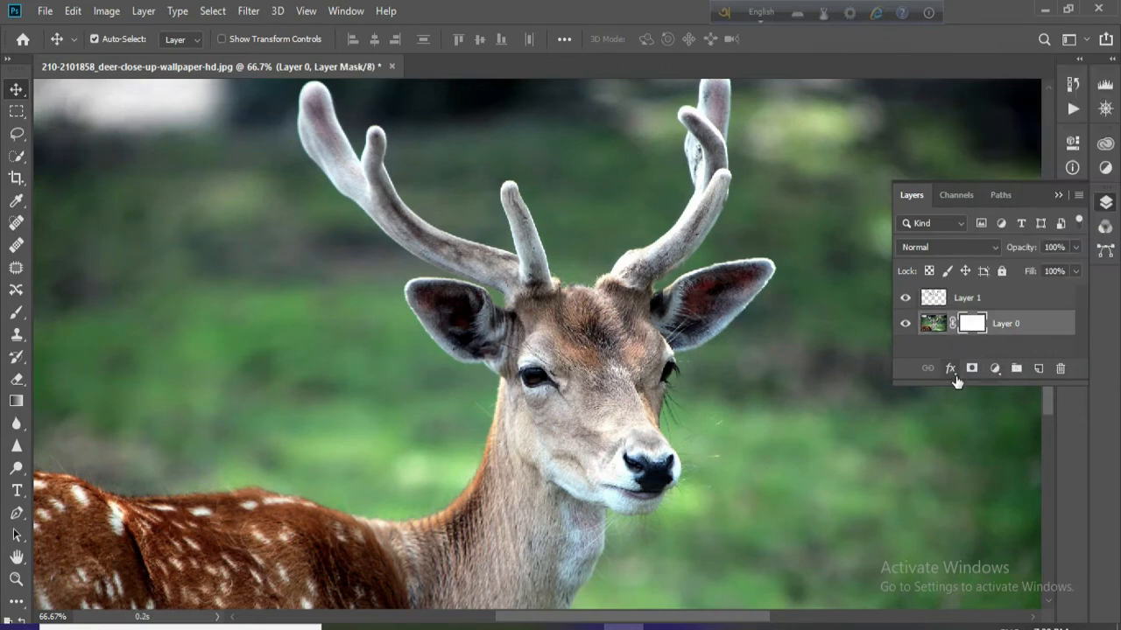
key("ctrl+z")
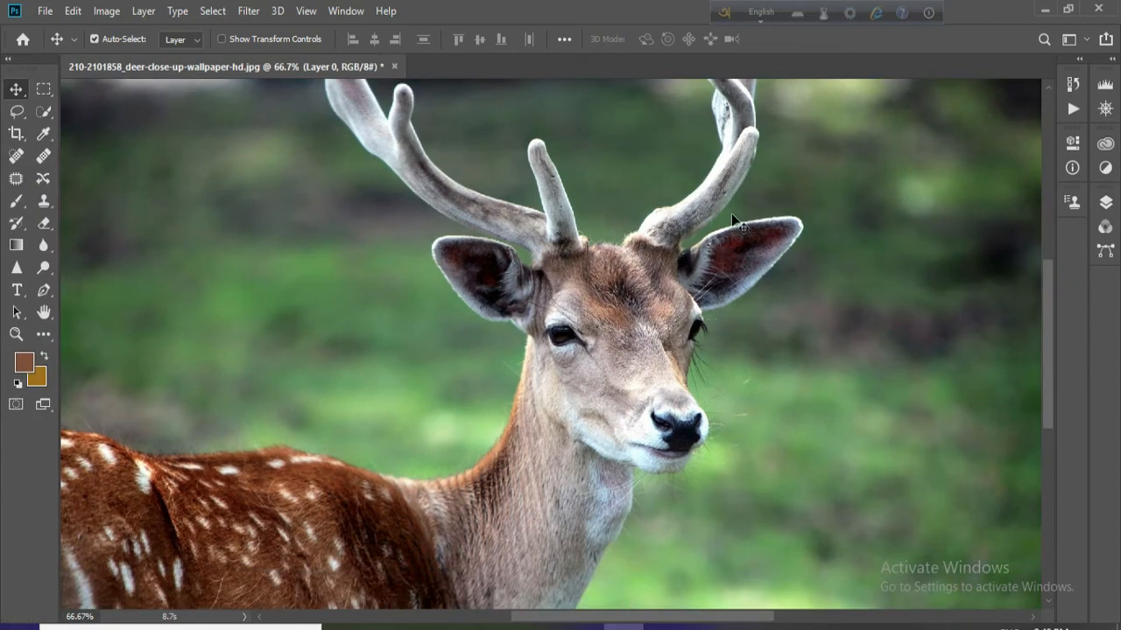
Use Apply Image on the deer layer with the merged RGB source, Linear Burn blending and 100% opacity
left_click(107, 10)
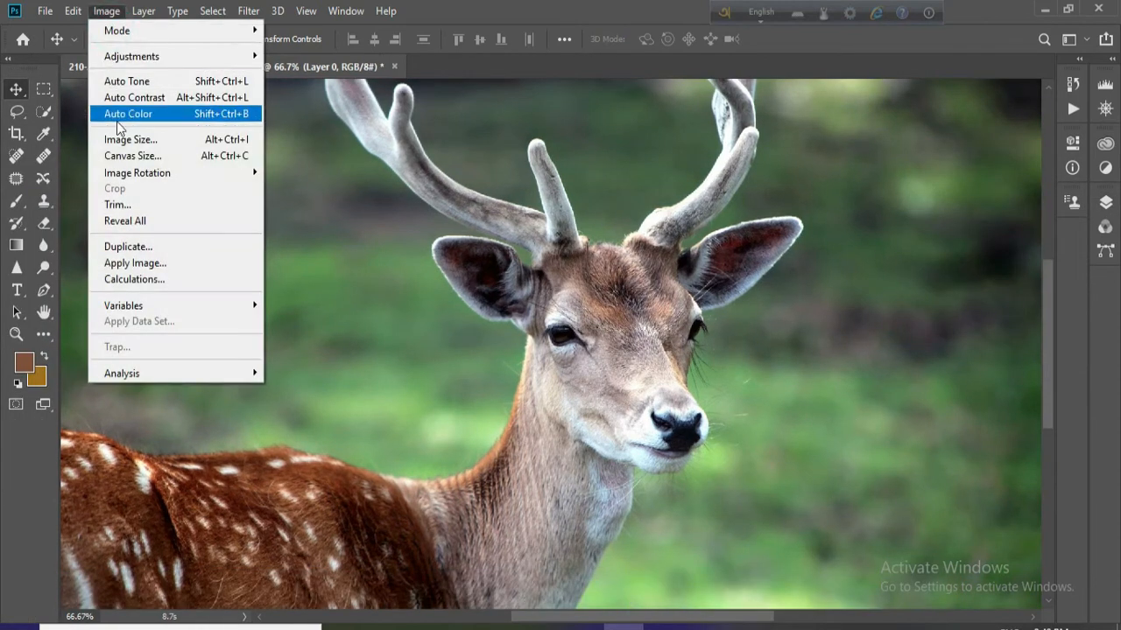
left_click(140, 262)
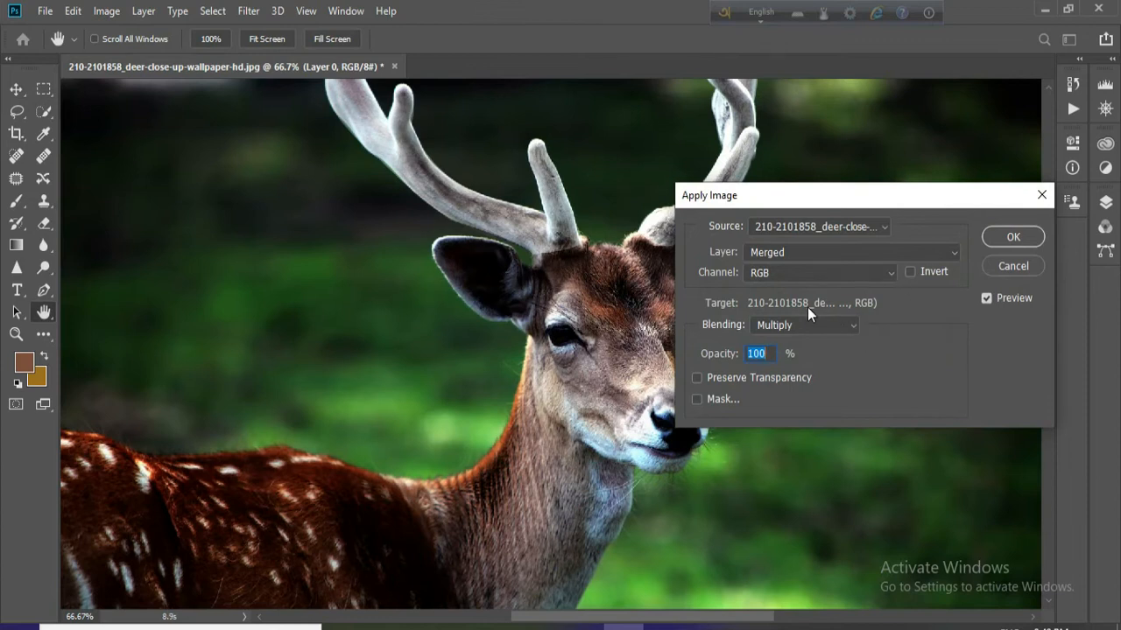
left_click(850, 325)
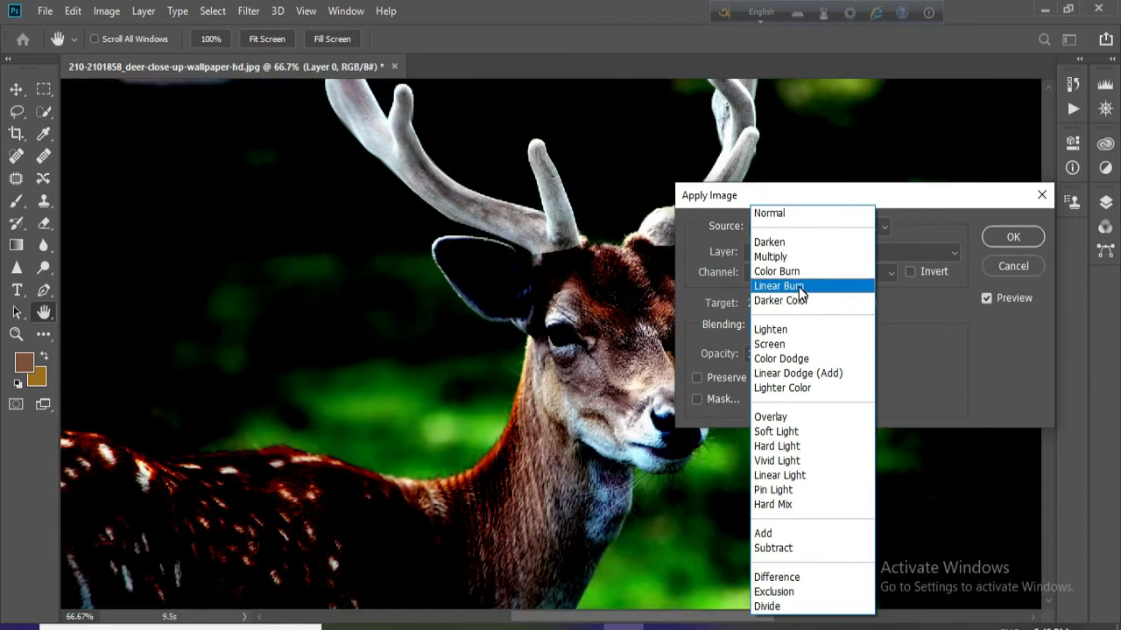
left_click(801, 287)
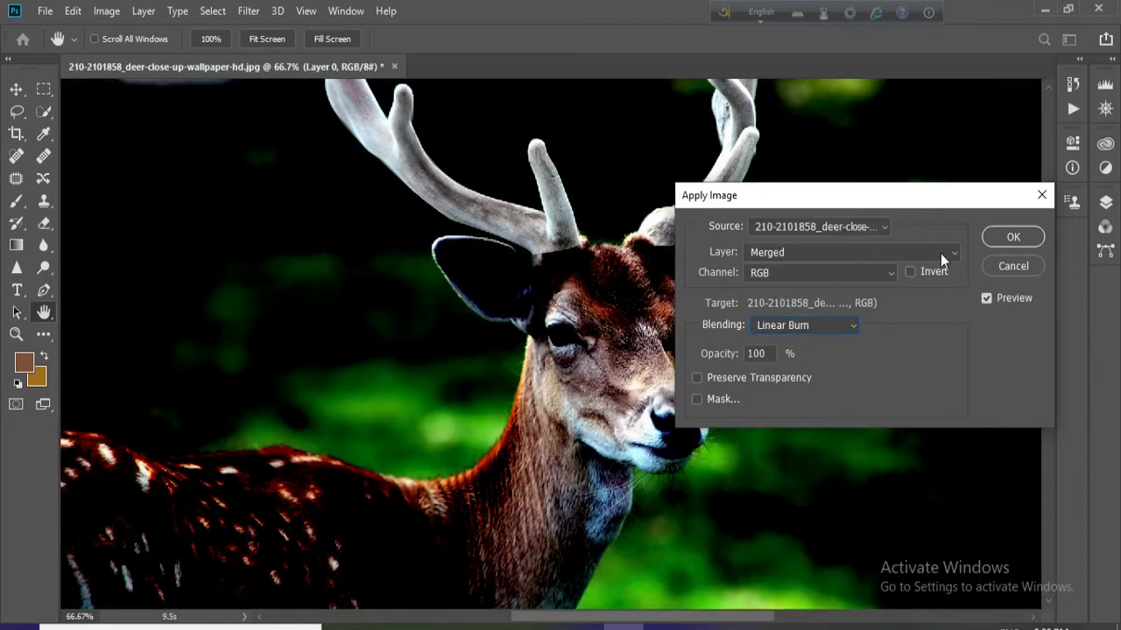
left_click(964, 254)
left_click(952, 253)
left_click(1013, 238)
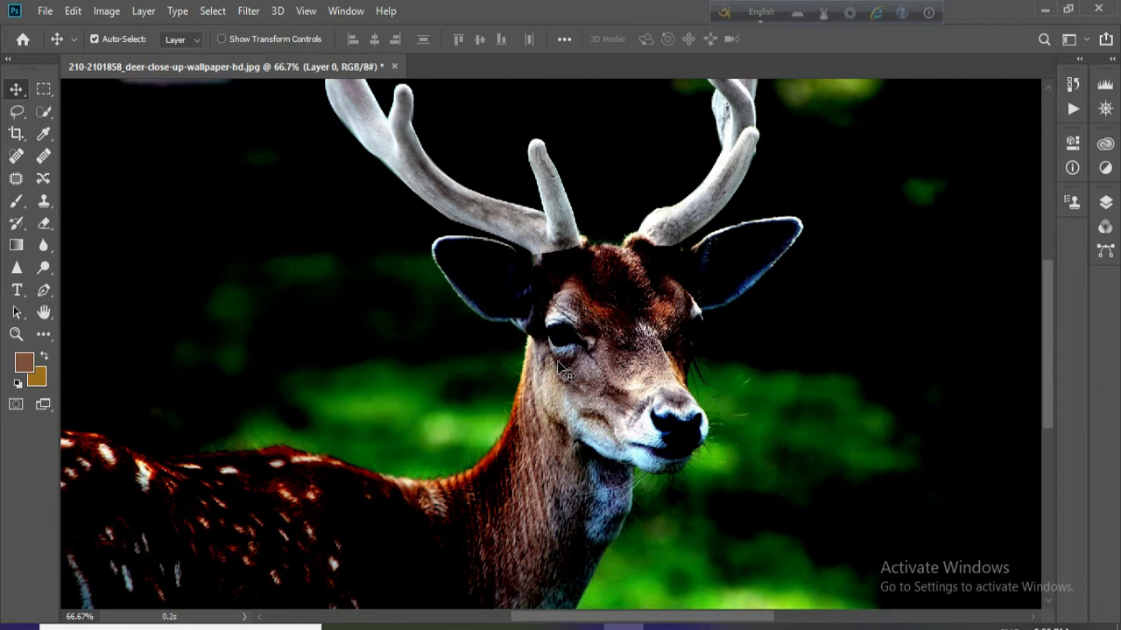
key("ctrl+minus")
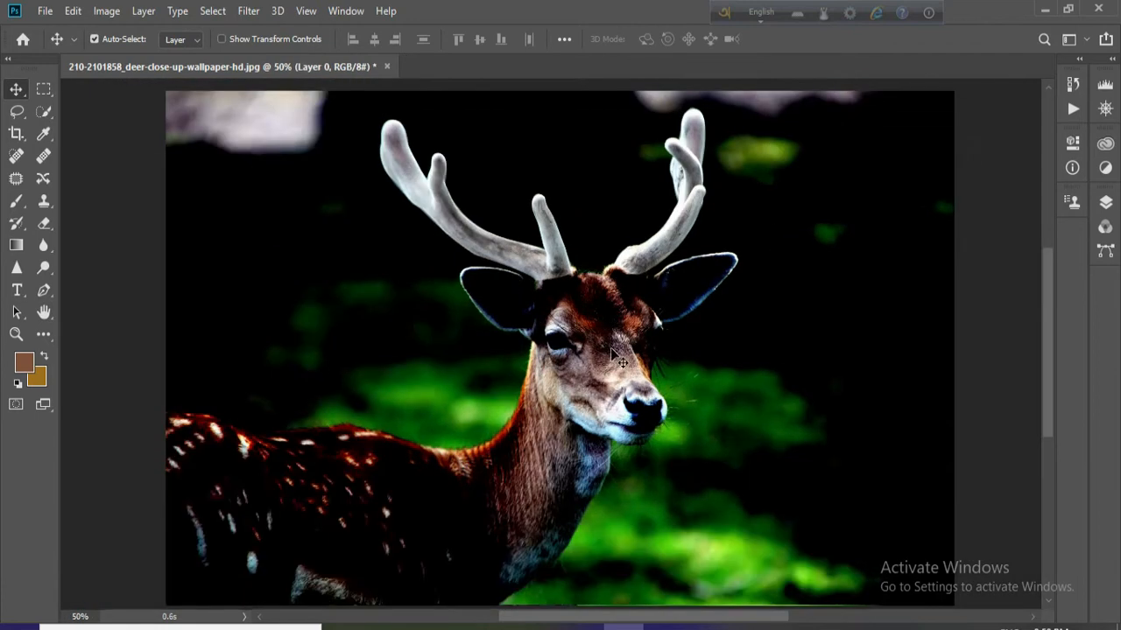
scroll(832, 427, "up", 1)
scroll(832, 426, "down", 1)
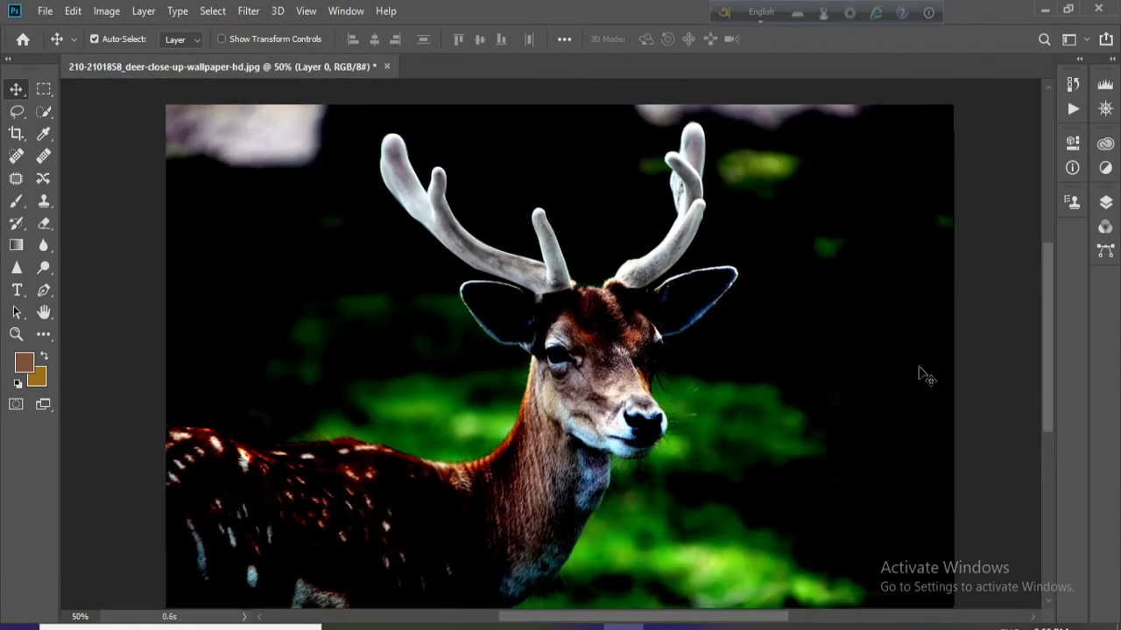
key("ctrl+minus")
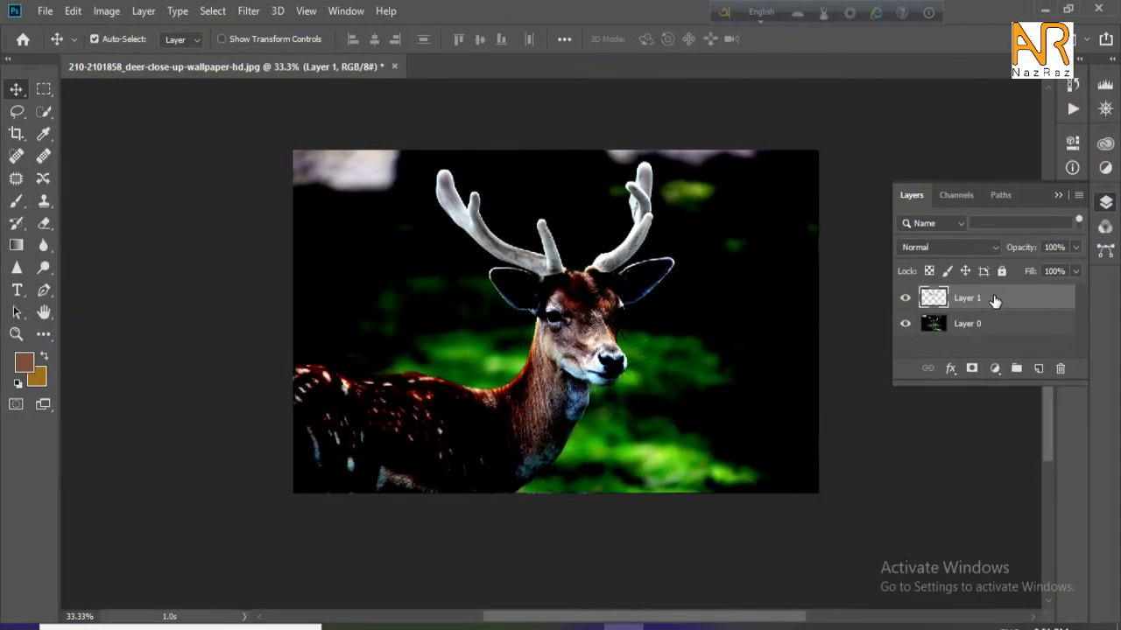
left_click_drag(993, 300, 1015, 369)
mouse_move(980, 295)
left_mouse_down()
mouse_move(1078, 370)
mouse_move(1060, 368)
left_mouse_up()
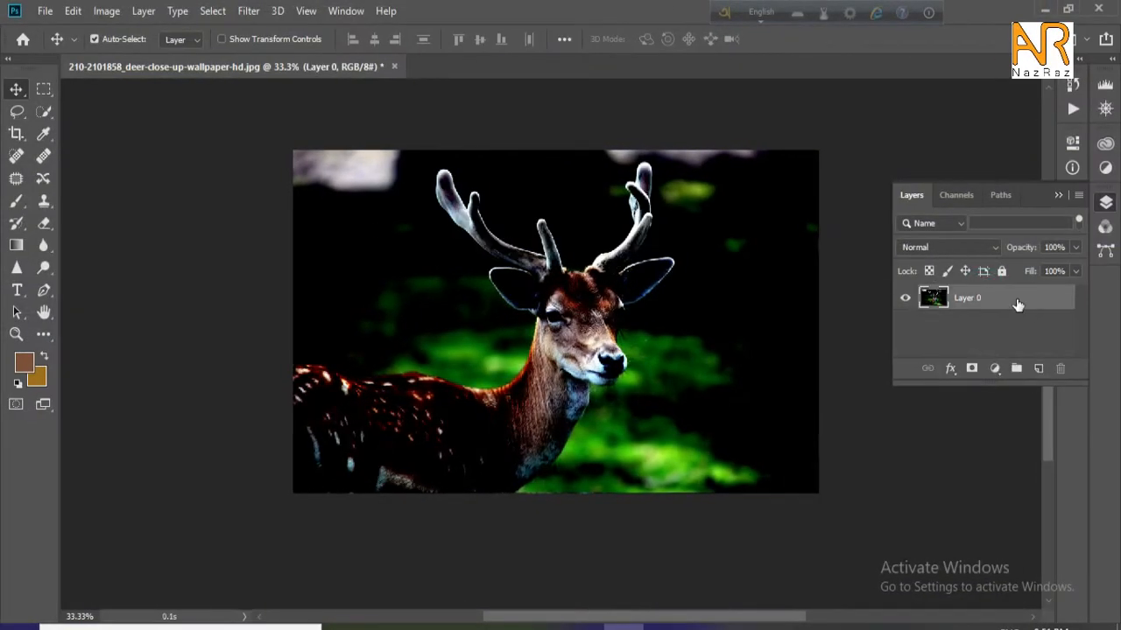
key("ctrl+z")
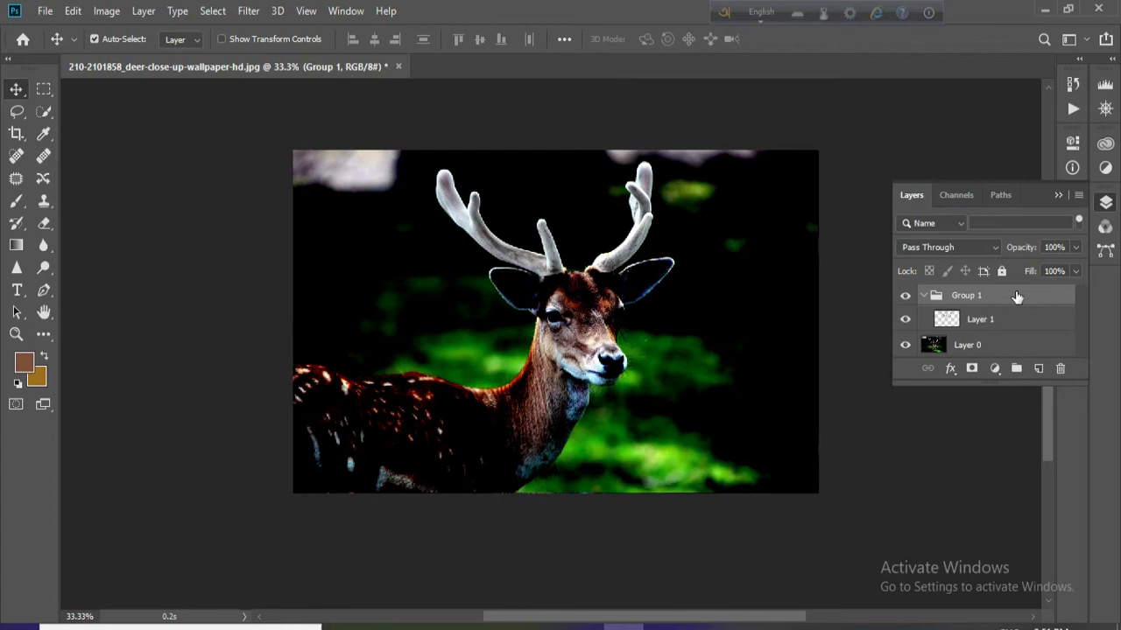
right_click(1004, 298)
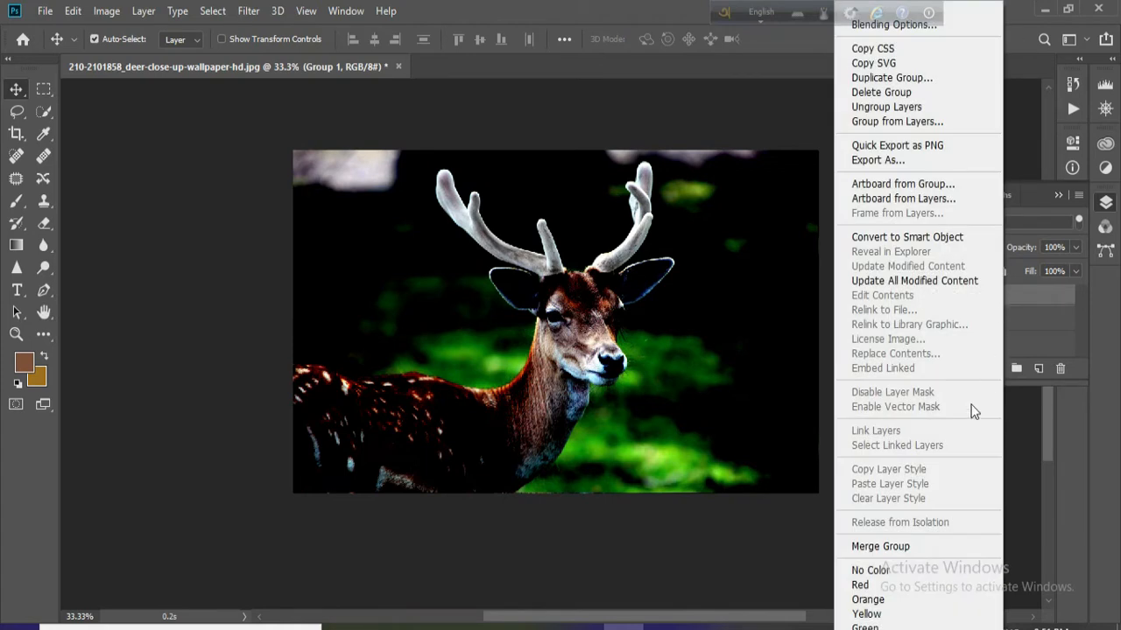
left_click(810, 478)
left_click_drag(1030, 299, 1061, 368)
key("ctrl+z")
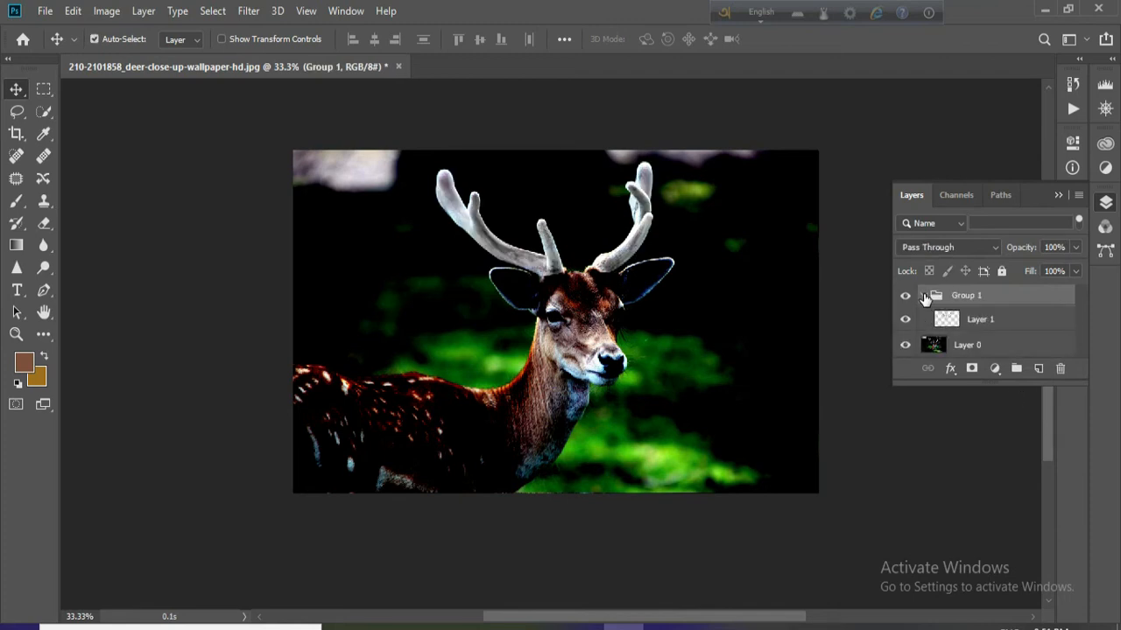
left_click(1060, 368)
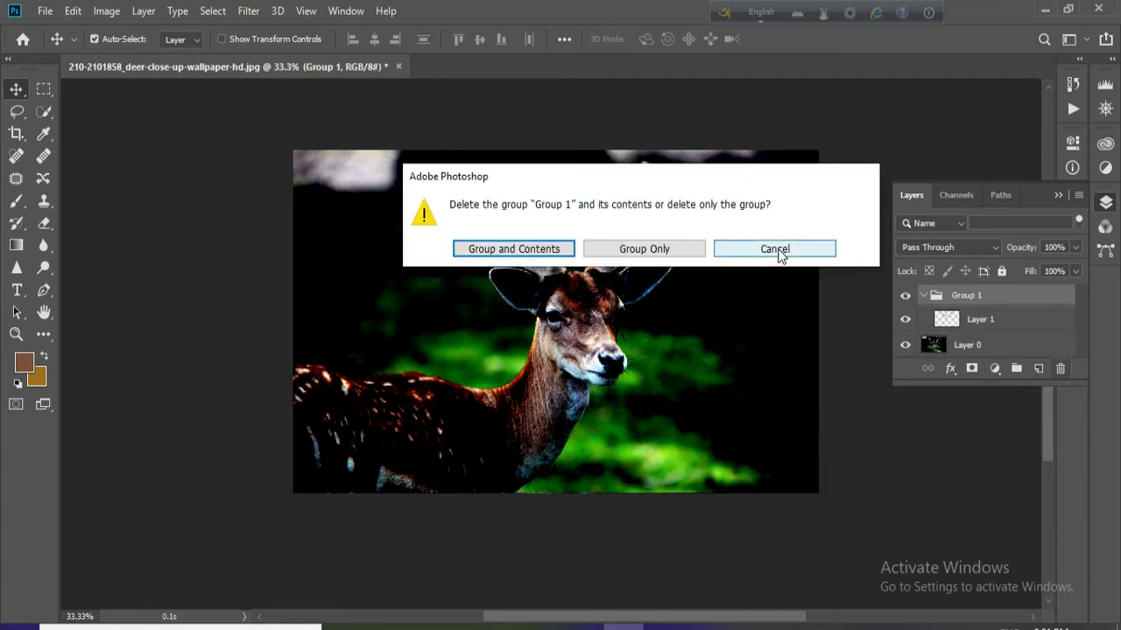
left_click(775, 249)
key("ctrl")
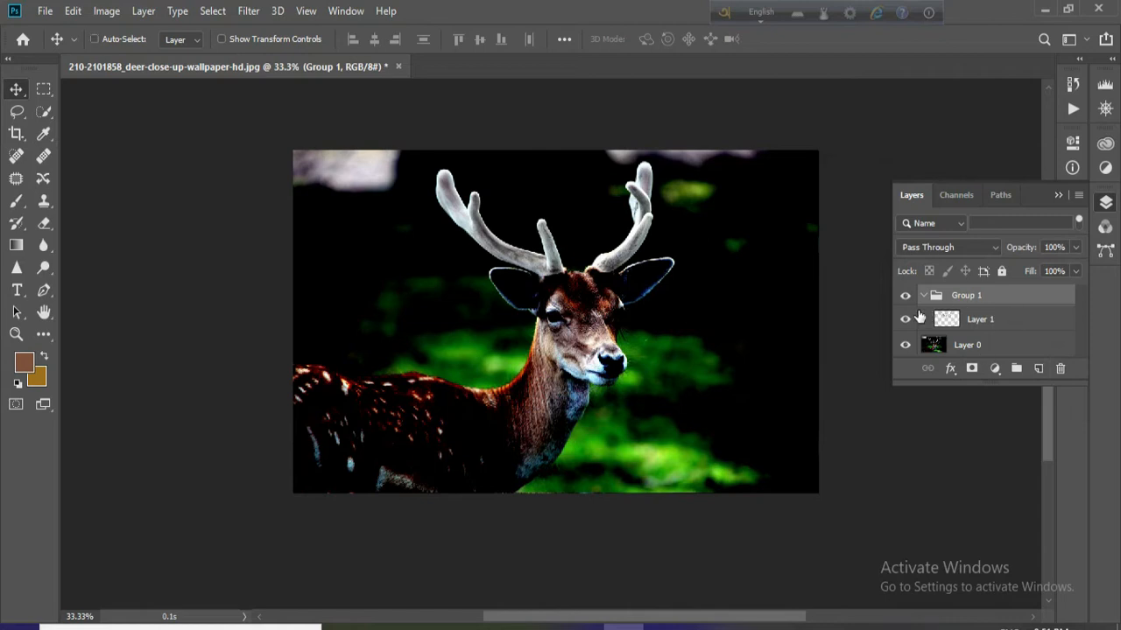
key("ctrl+shift+g")
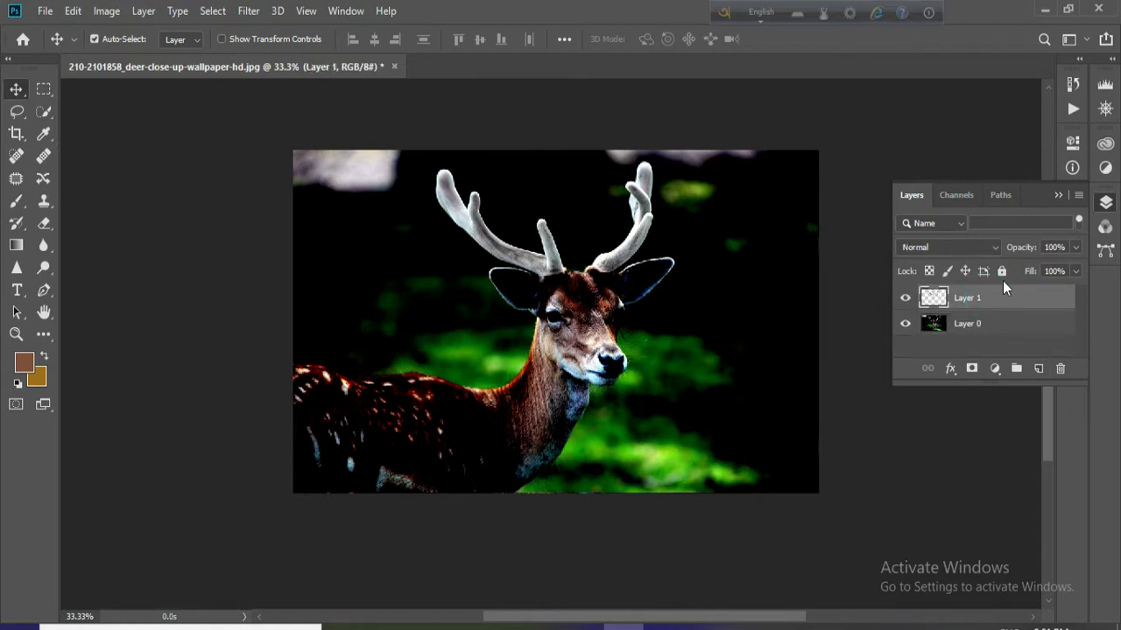
Lock Layer 0 and duplicate the antler layer, Layer 1
left_click(996, 326)
left_click_drag(998, 298, 1026, 361)
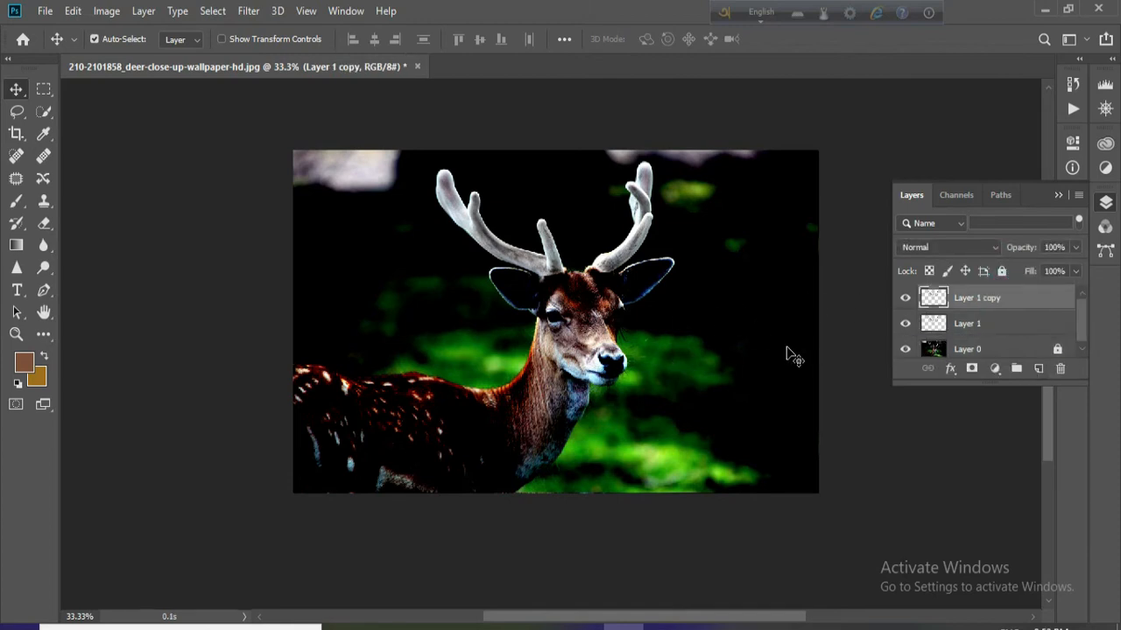
Set the antler copy's blending mode to Linear Dodge (Add) and convert it to a Smart Object
left_click(998, 249)
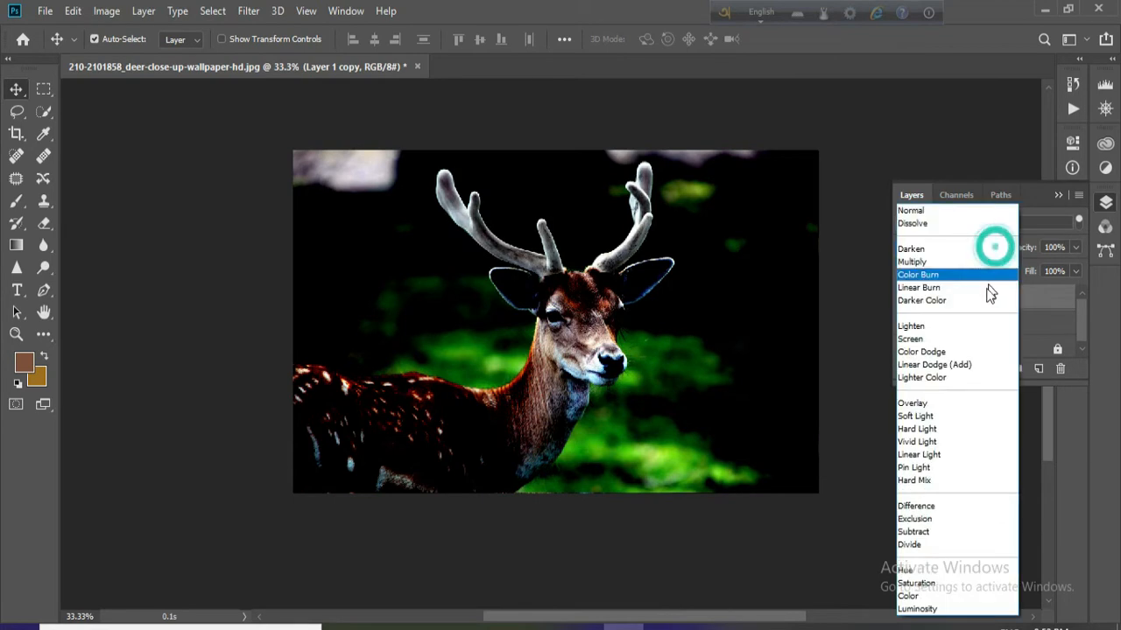
left_click(949, 363)
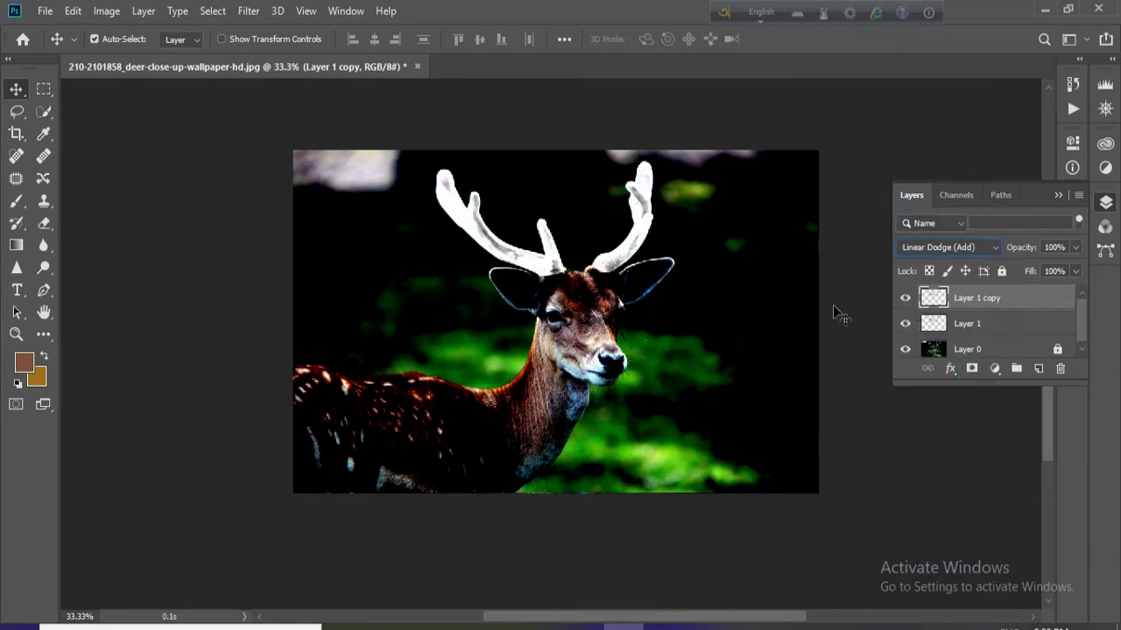
right_click(1032, 301)
left_click(892, 237)
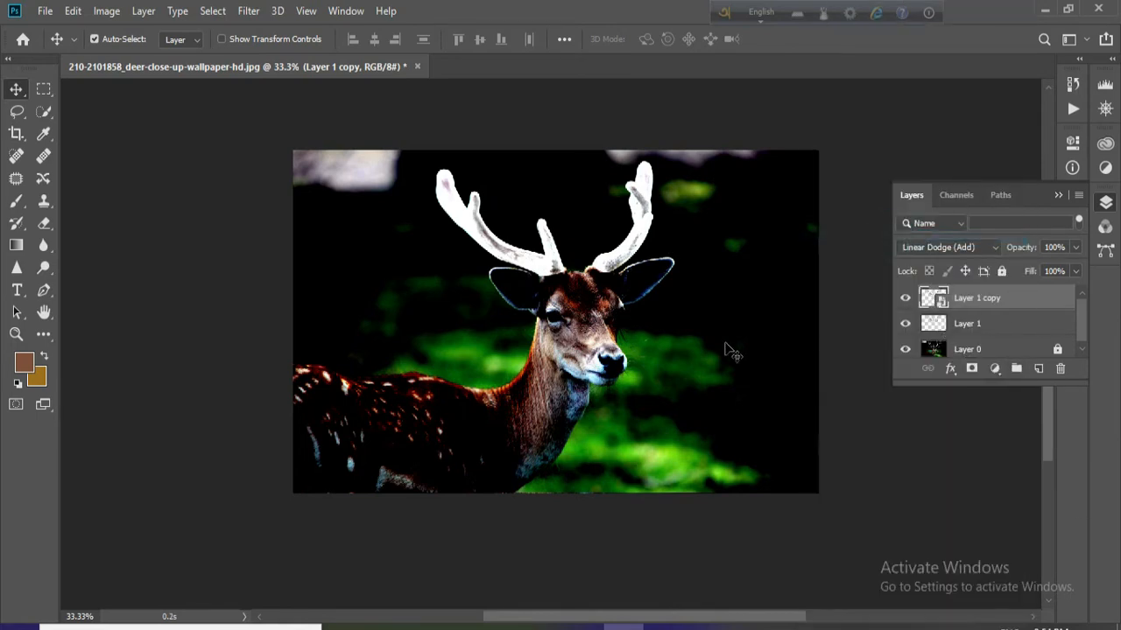
Duplicate the antler Smart Object and apply a Gaussian Blur with a 5.4-pixel radius to the duplicate
left_click_drag(1014, 297, 1038, 369)
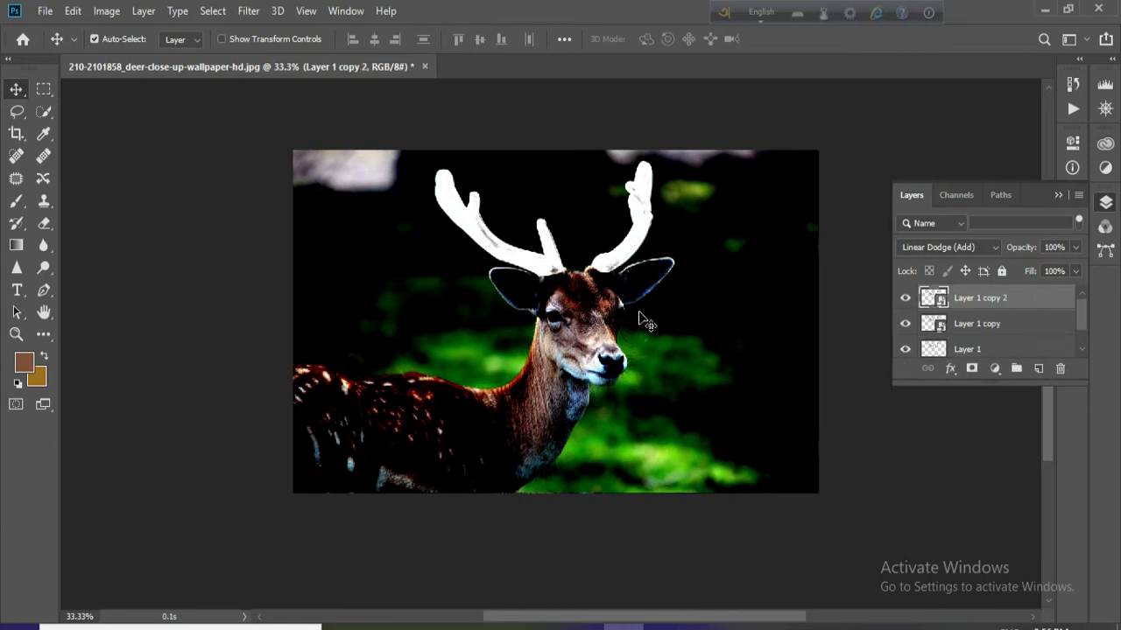
left_click(249, 10)
mouse_move(412, 205)
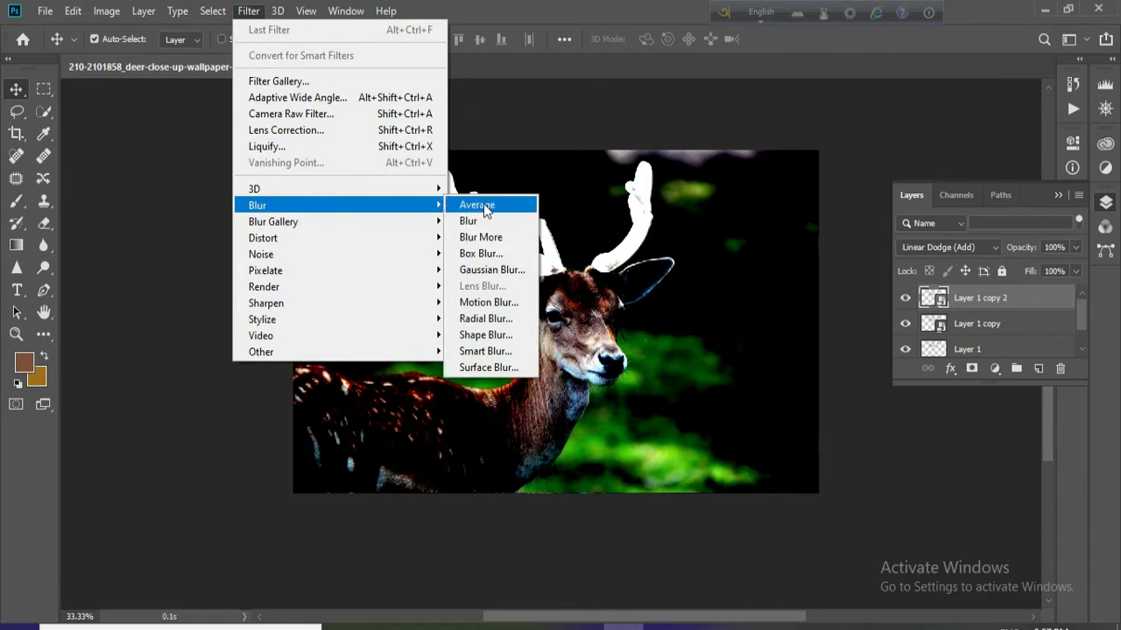
left_click(498, 270)
left_click_drag(573, 92, 774, 144)
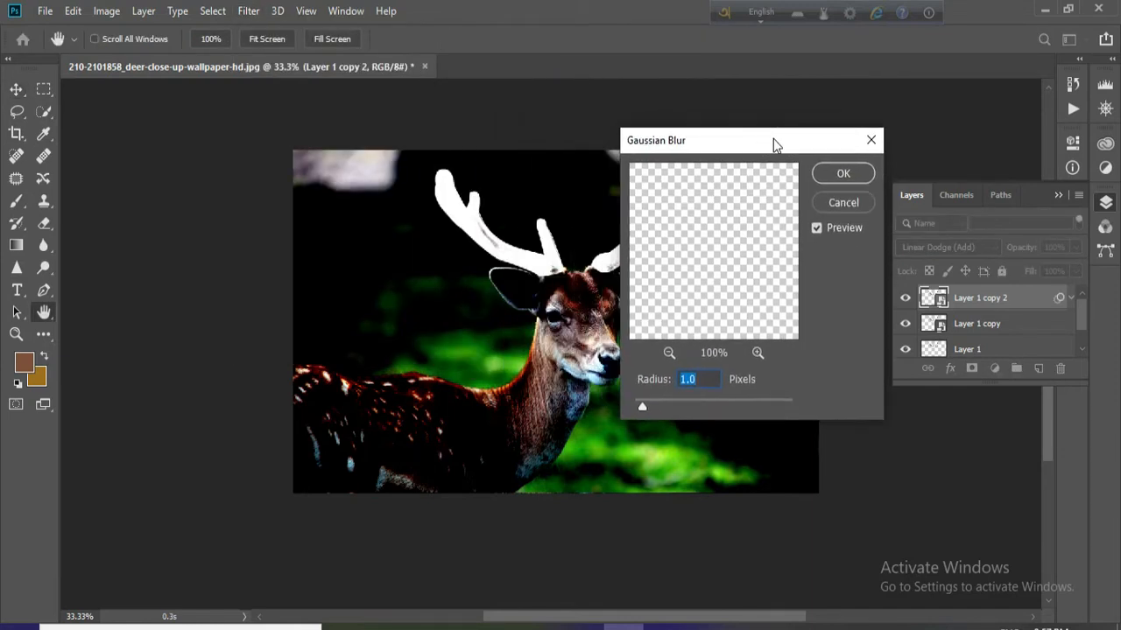
left_click(705, 455)
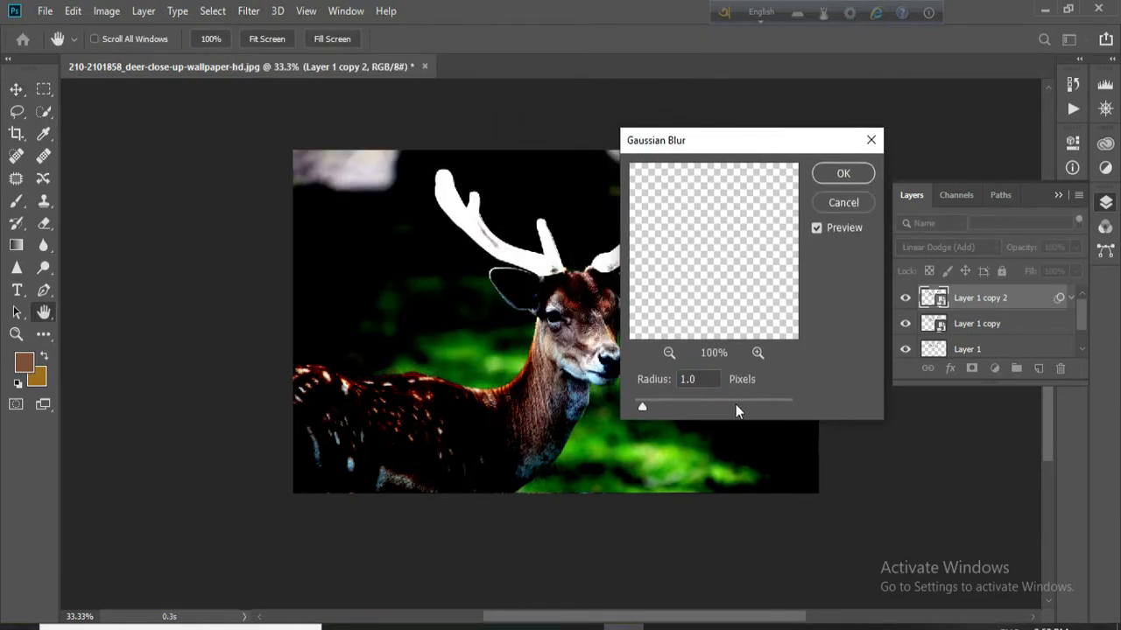
left_click_drag(782, 150, 824, 148)
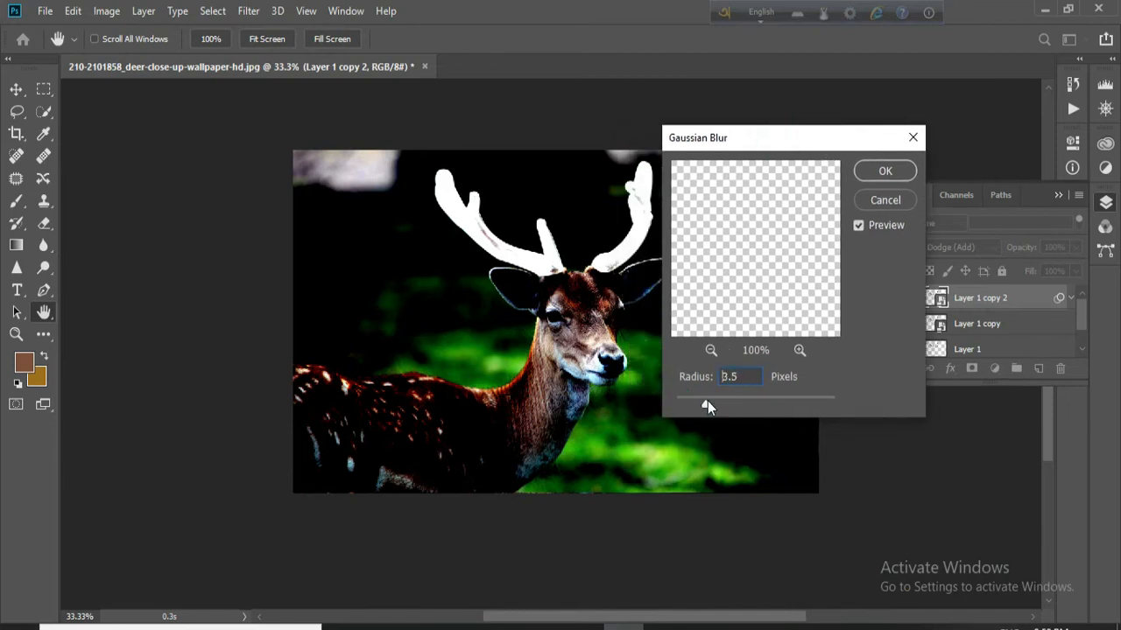
left_click_drag(713, 405, 721, 403)
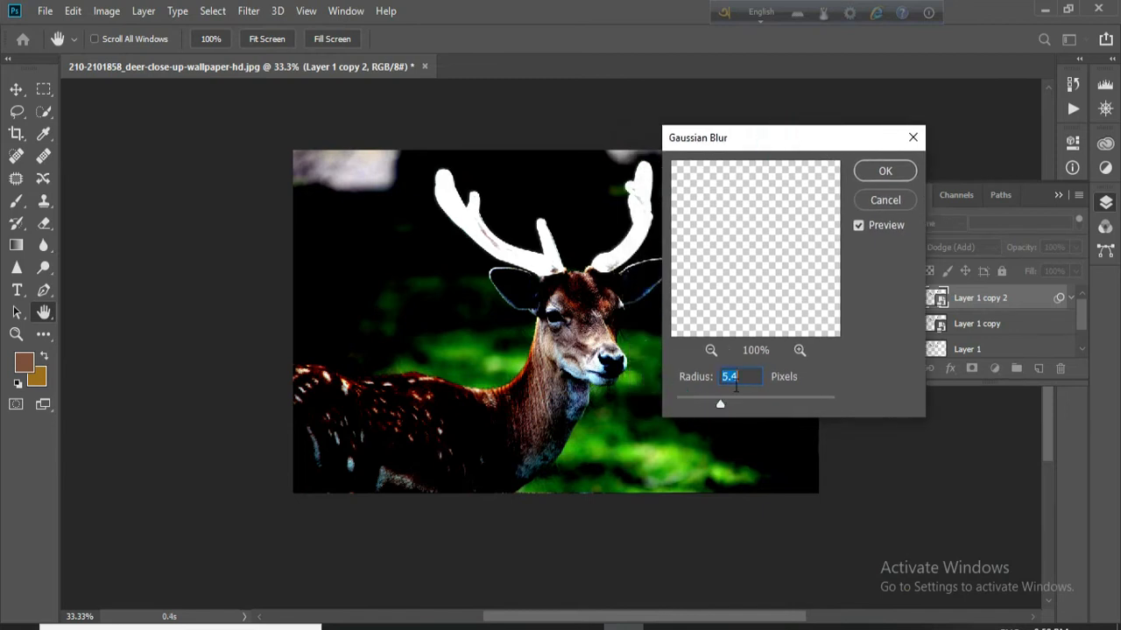
left_click(897, 175)
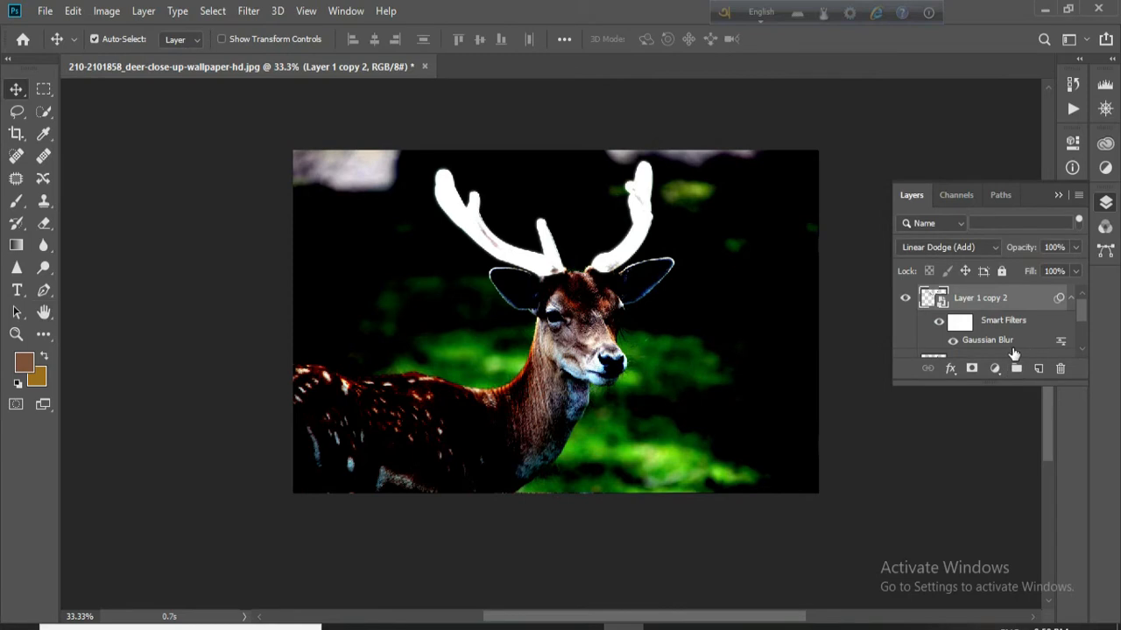
Duplicate the blurred antler layer and set the new copy's Gaussian Blur radius to 23.5 pixels
left_click_drag(995, 383, 993, 458)
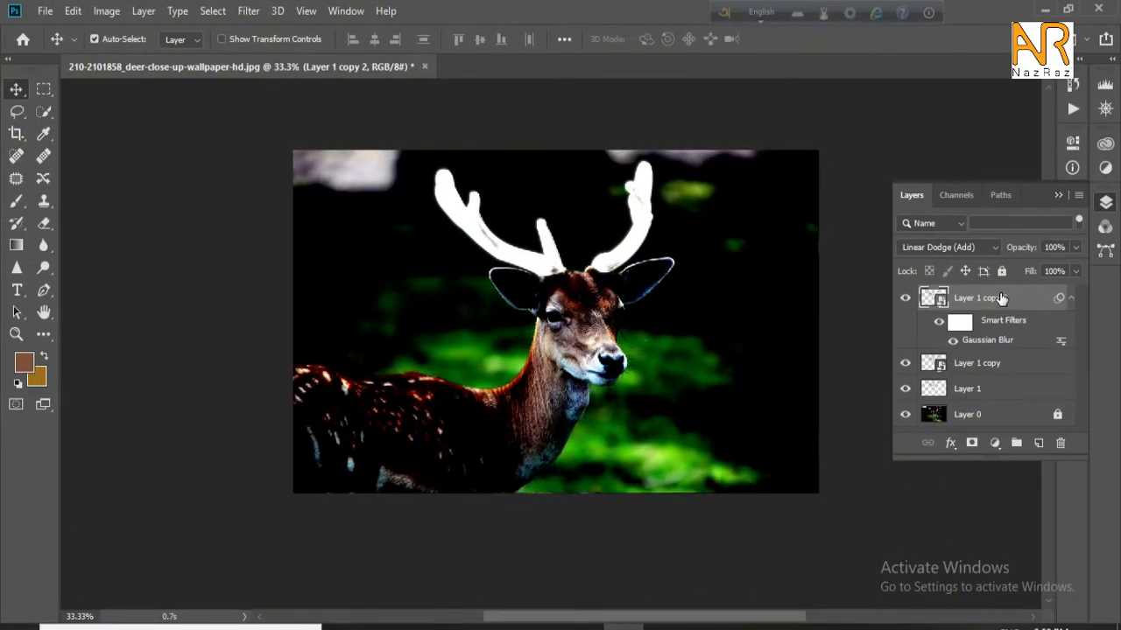
key("ctrl+j")
left_click(988, 342)
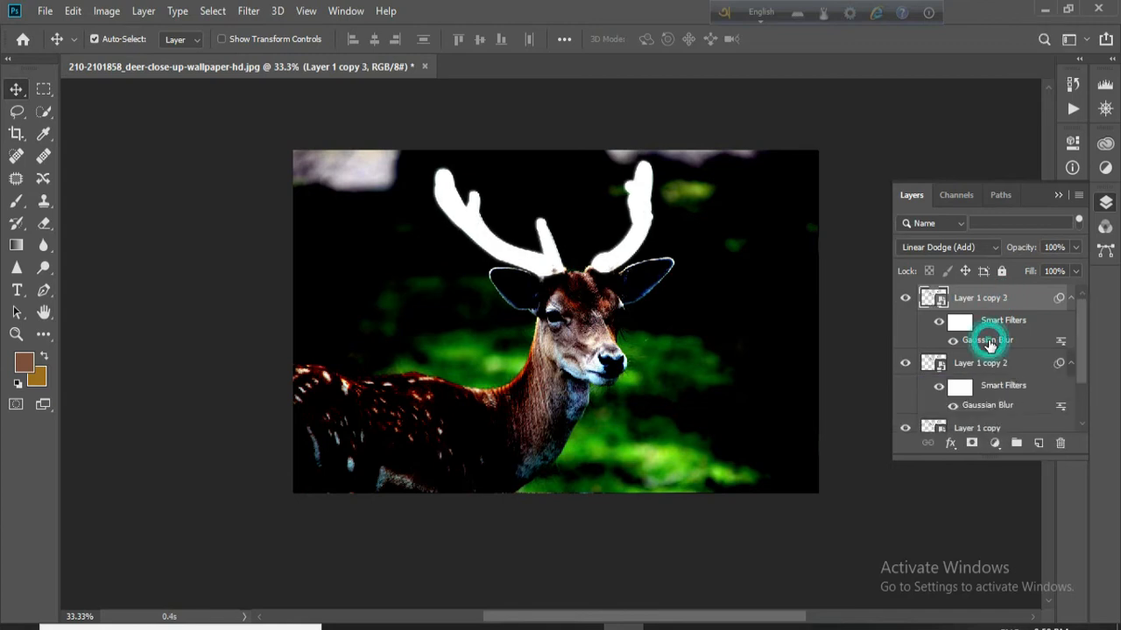
double_click(988, 341)
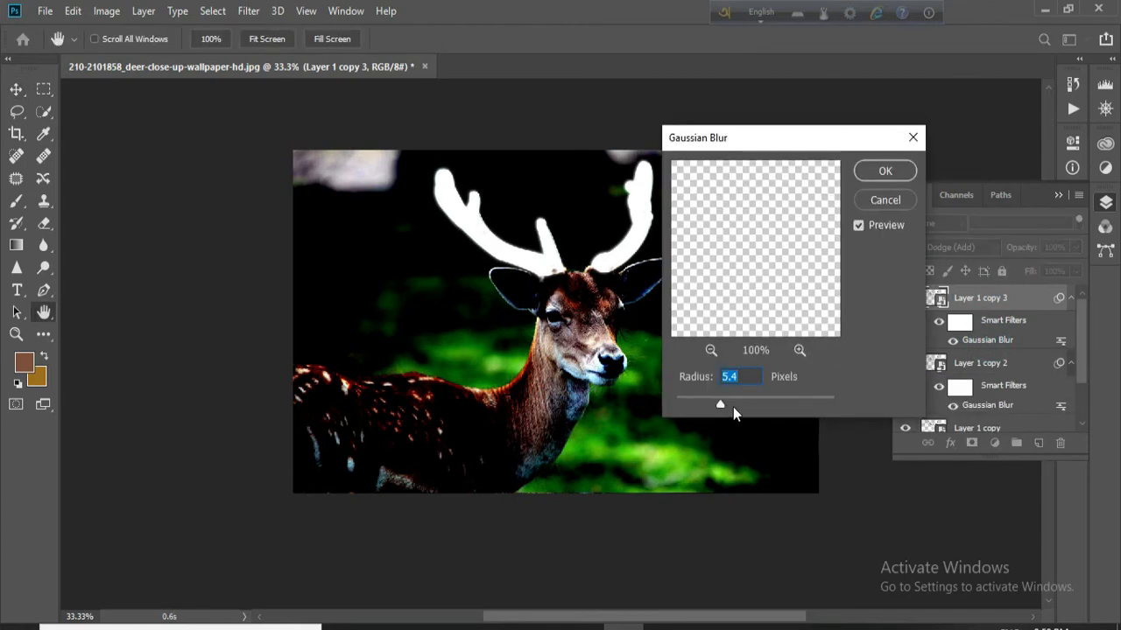
left_click_drag(748, 406, 748, 405)
left_click(884, 171)
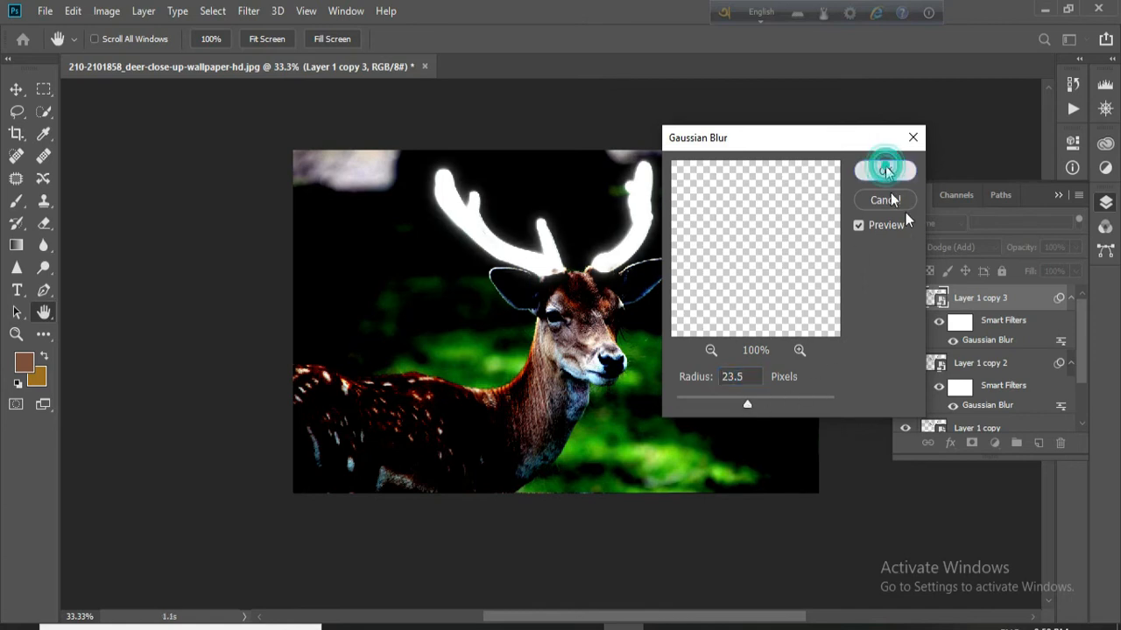
Duplicate the topmost antler glow layer and raise the new copy's Gaussian Blur radius to about 64 pixels
left_click_drag(996, 301, 1038, 443)
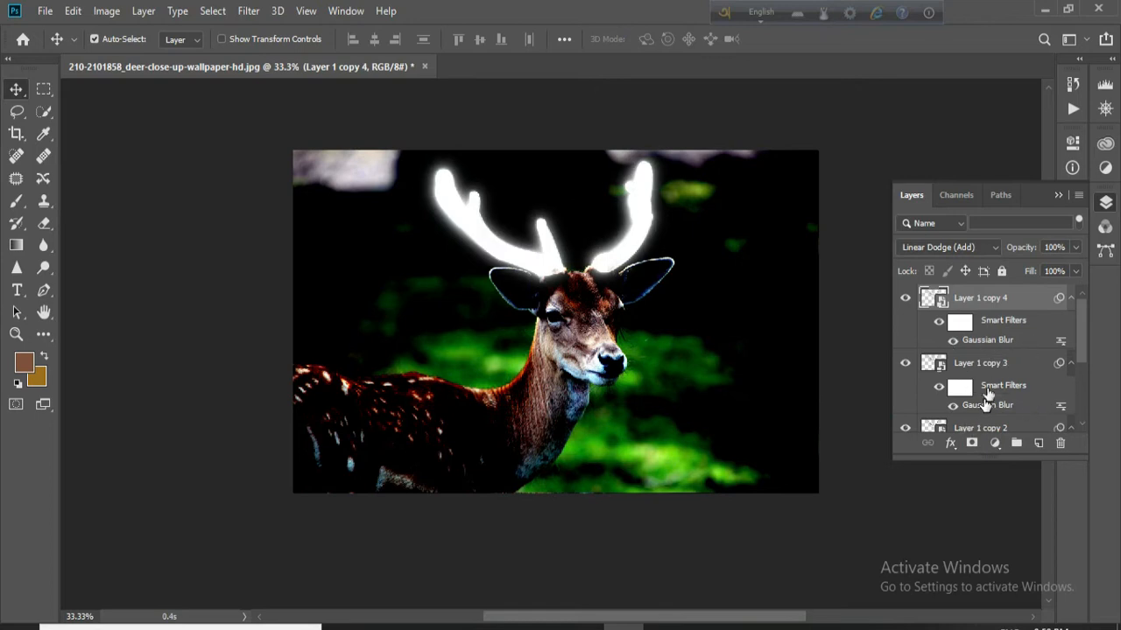
double_click(978, 341)
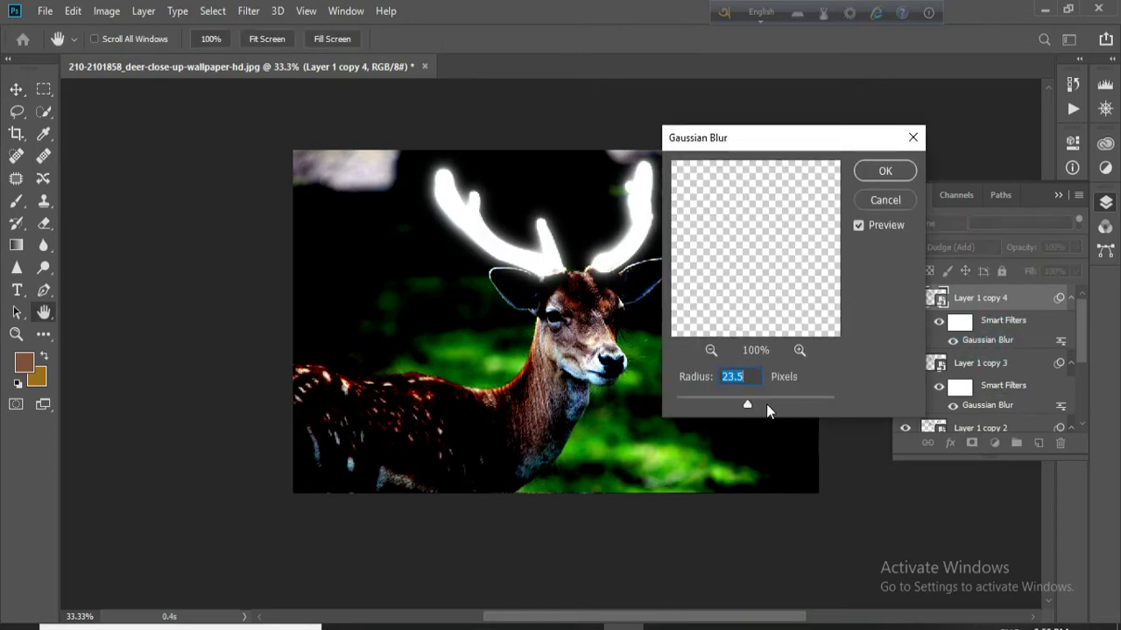
left_click_drag(775, 406, 766, 404)
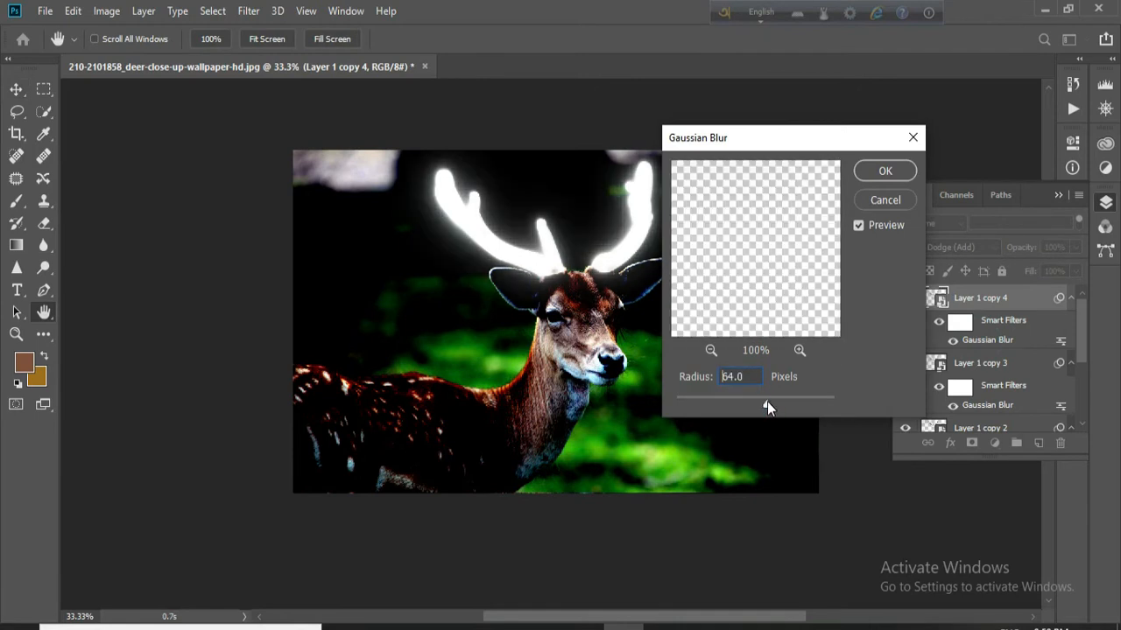
left_click_drag(769, 401, 768, 401)
left_click(885, 171)
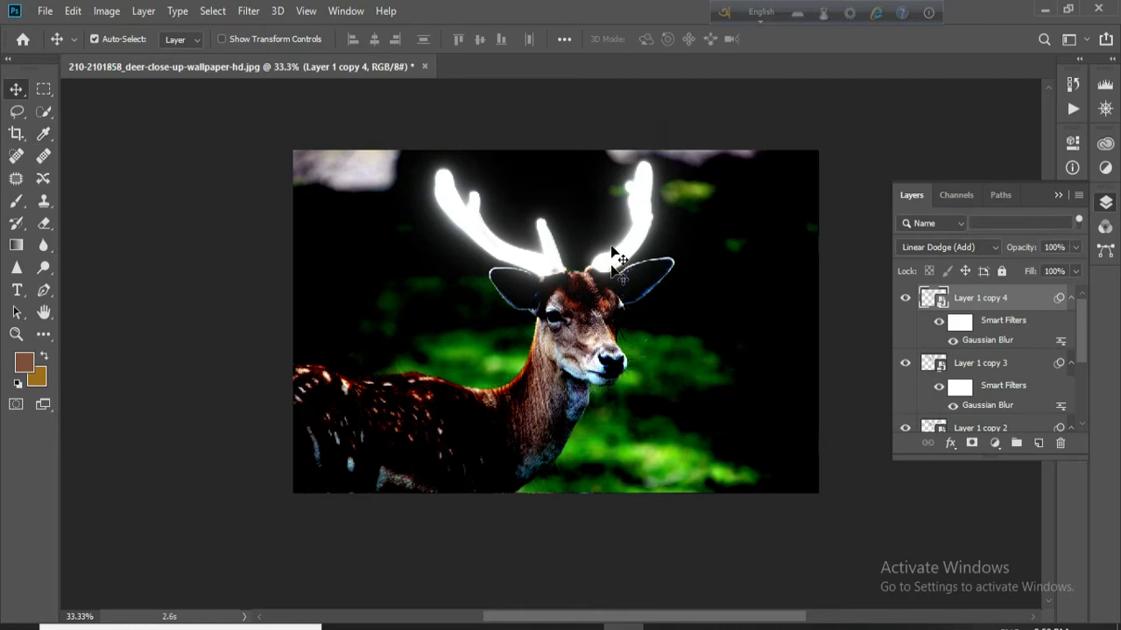
Add a new layer above the antler glow copies and set up a soft round brush at 114 px
left_click(1038, 444)
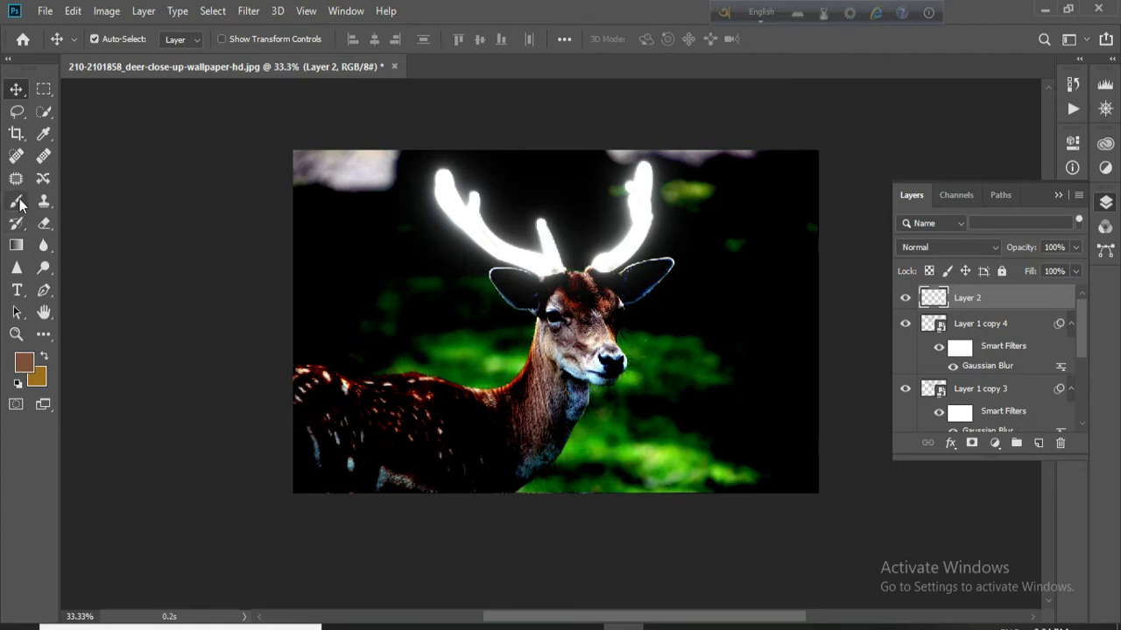
left_click(17, 202)
left_click(120, 43)
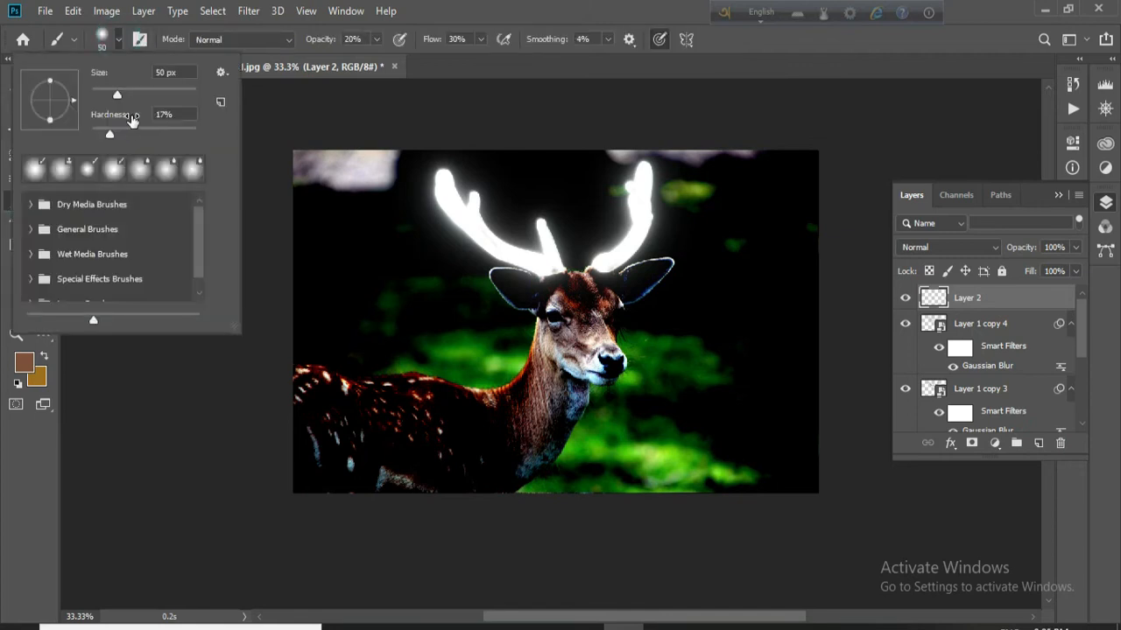
left_click_drag(150, 95, 148, 95)
left_click_drag(110, 133, 97, 133)
left_click(34, 168)
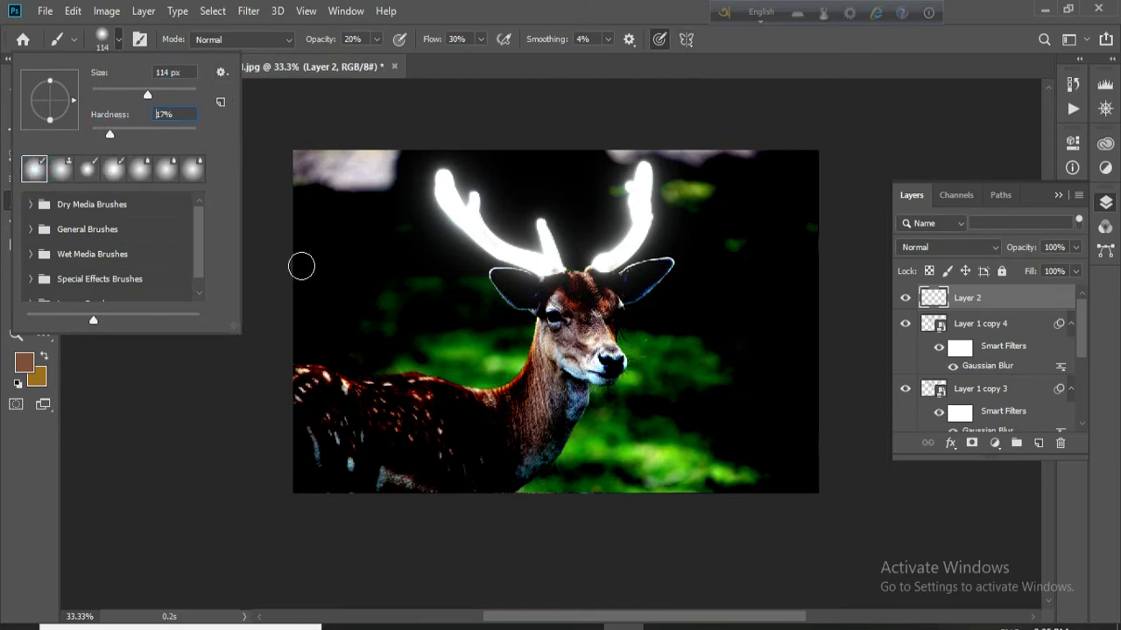
Set the foreground color to white and the background color to black
left_click(44, 357)
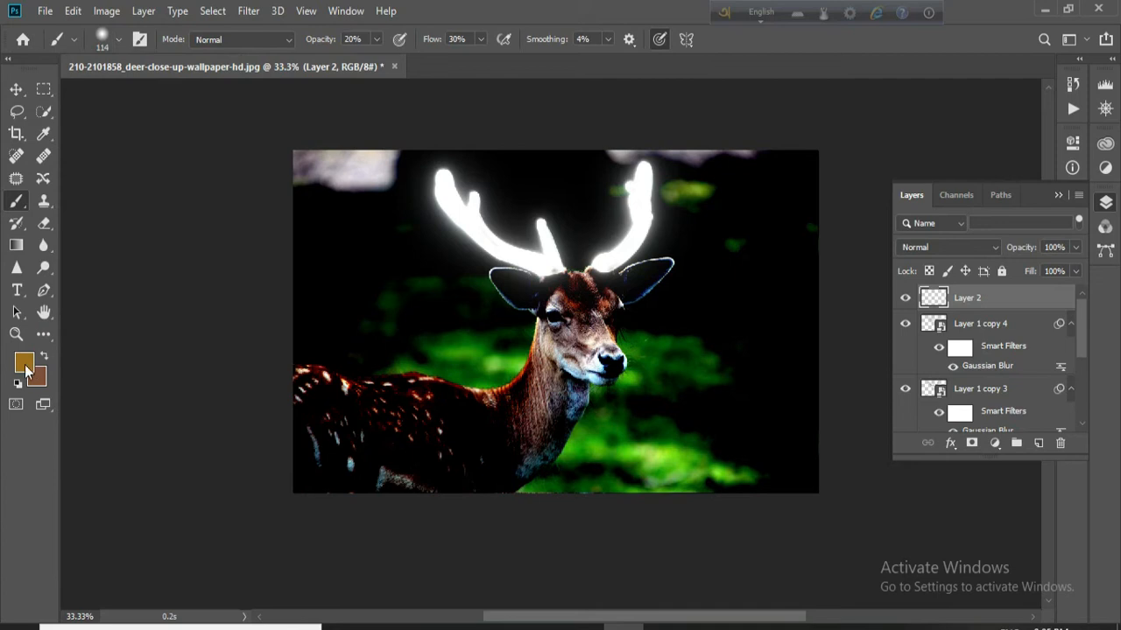
left_click(26, 365)
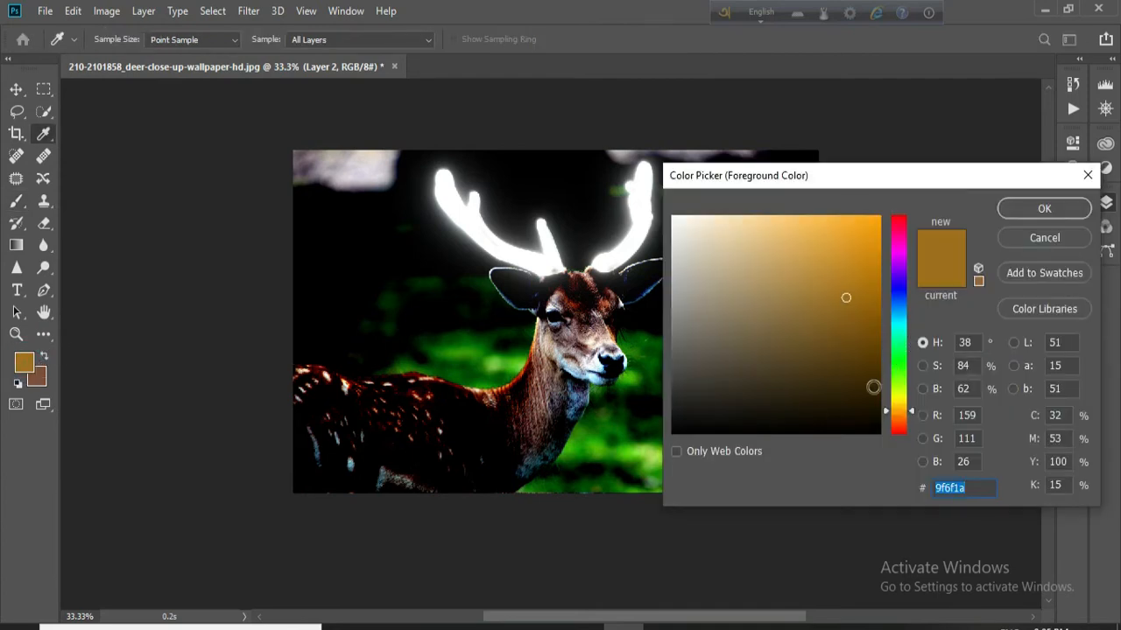
left_click(865, 432)
left_click(1044, 209)
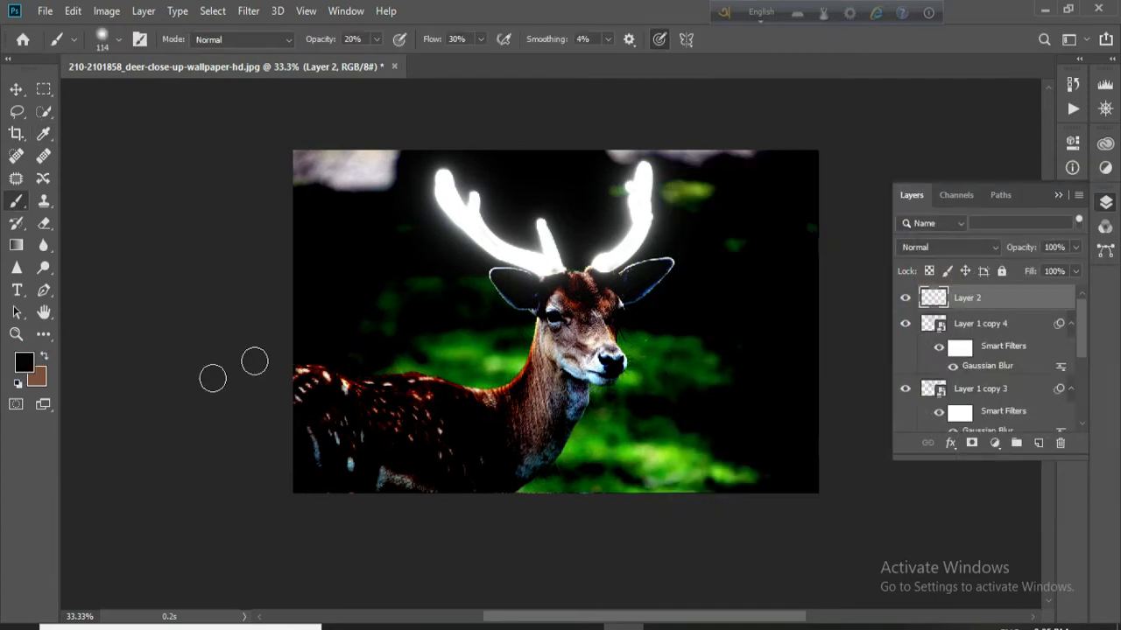
left_click(37, 378)
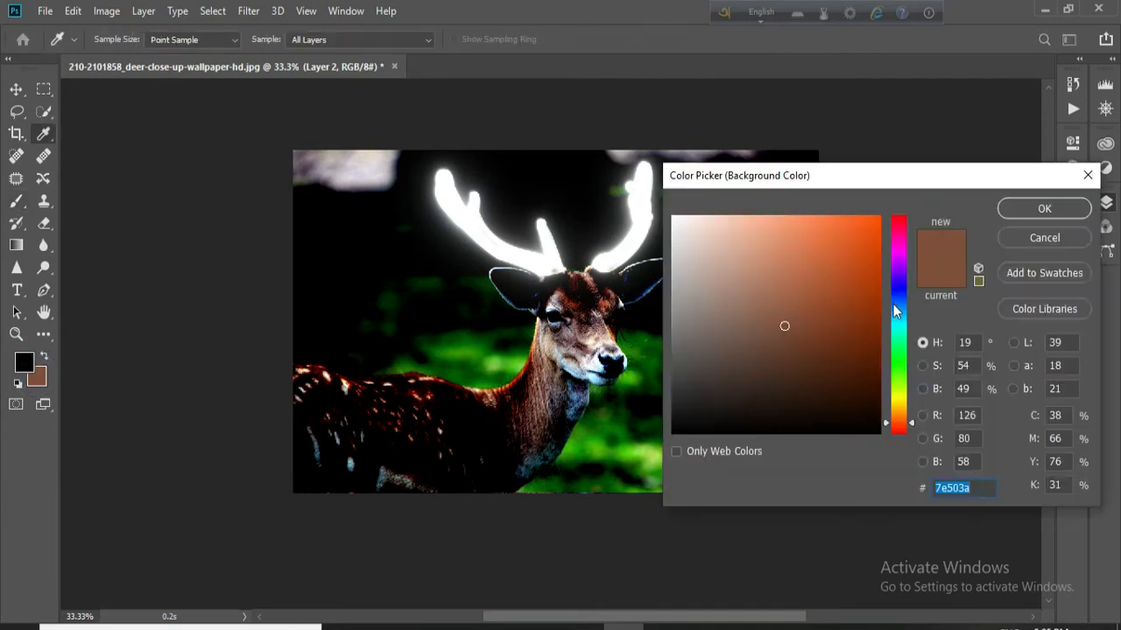
left_click(672, 217)
left_click(1041, 209)
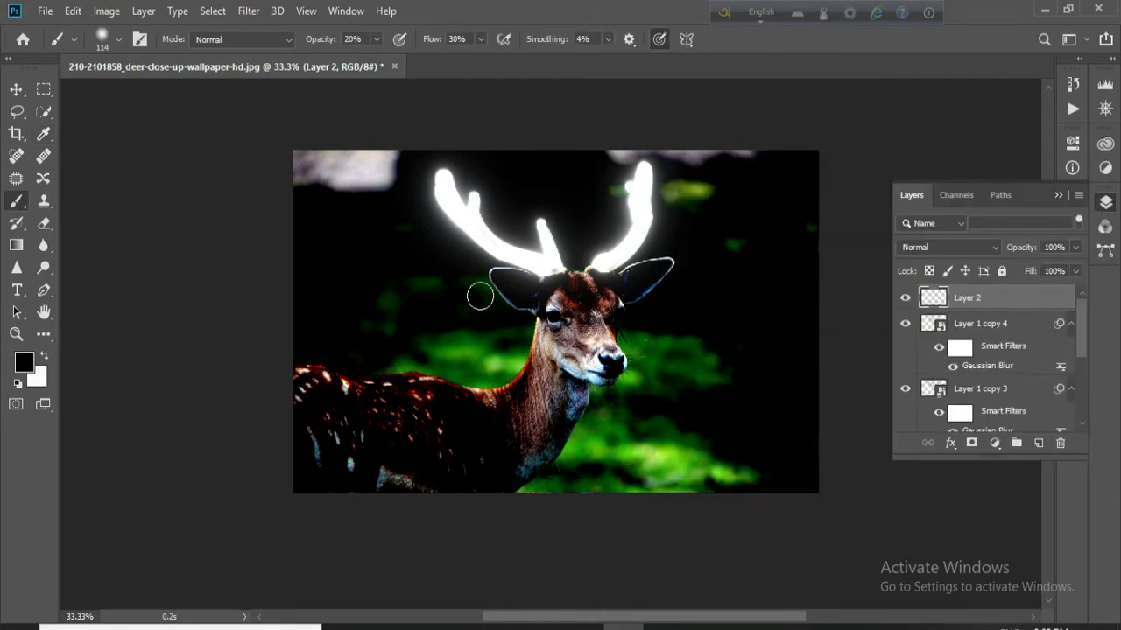
left_click(42, 357)
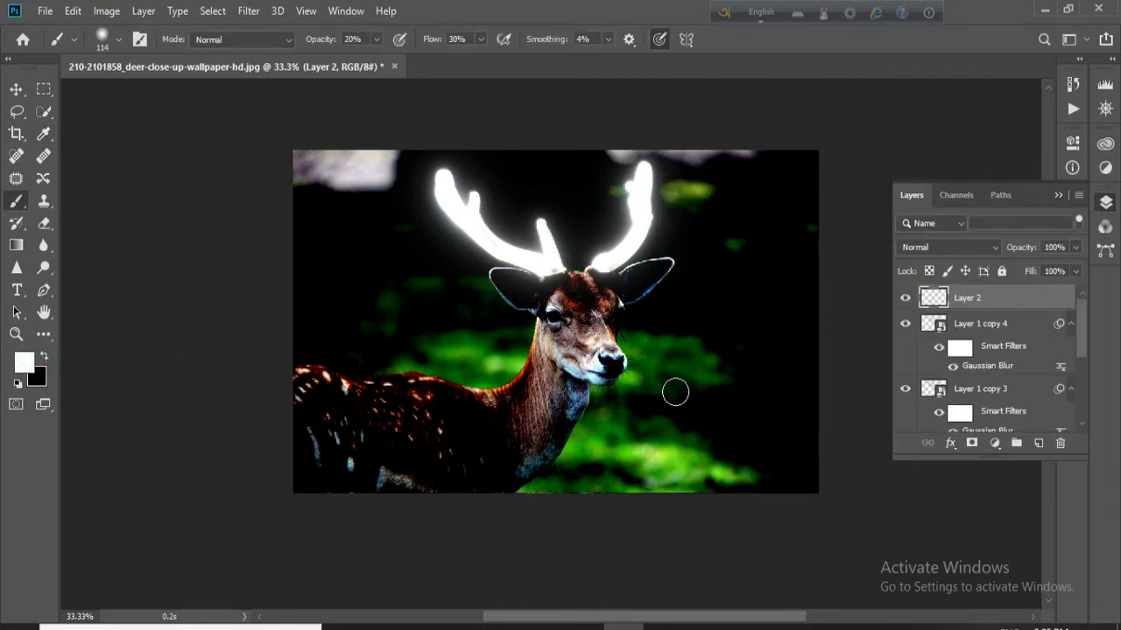
Enlarge the brush to 250 px and raise its opacity and flow to 100%
key("bracketright")
key("bracketright")
key("bracketright")
key("bracketright")
key("bracketright")
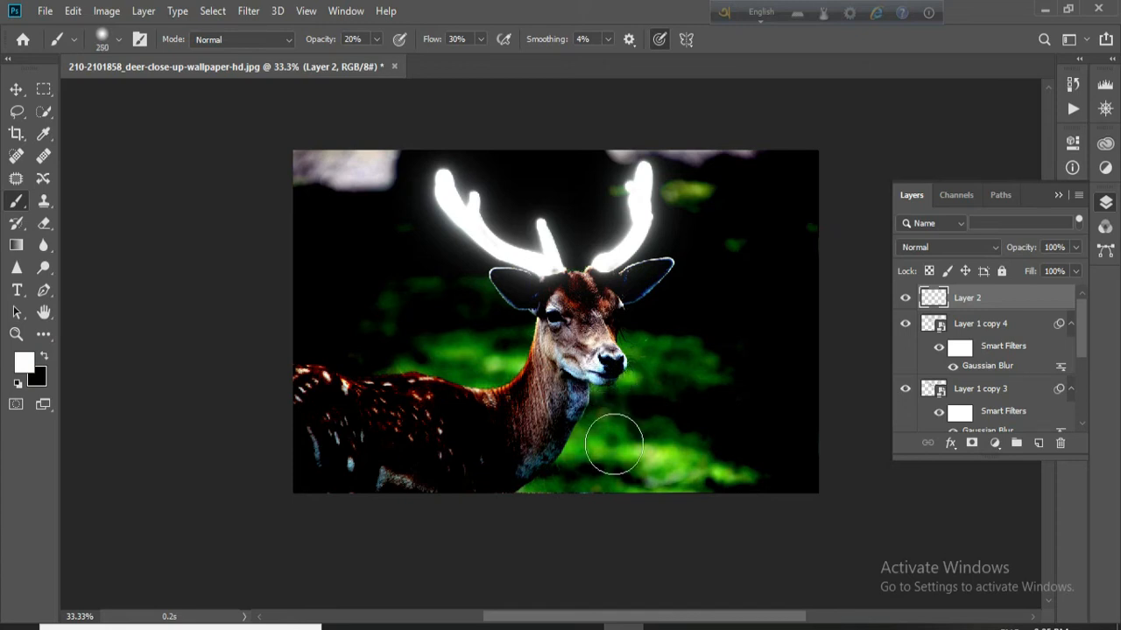
left_click(374, 39)
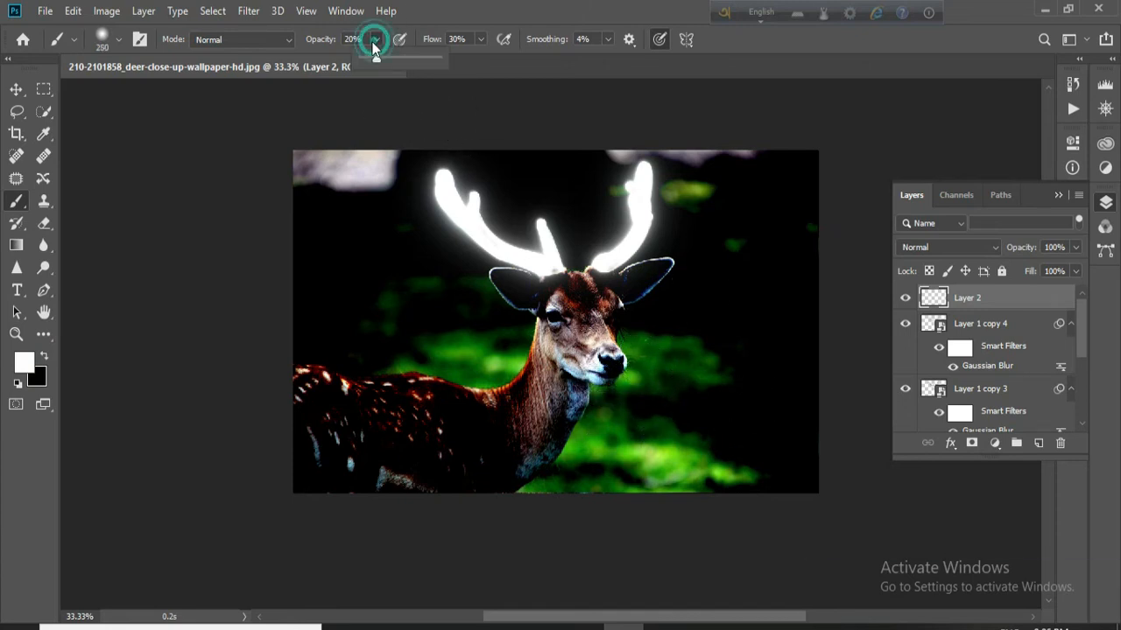
left_click(479, 39)
left_click_drag(547, 62, 546, 70)
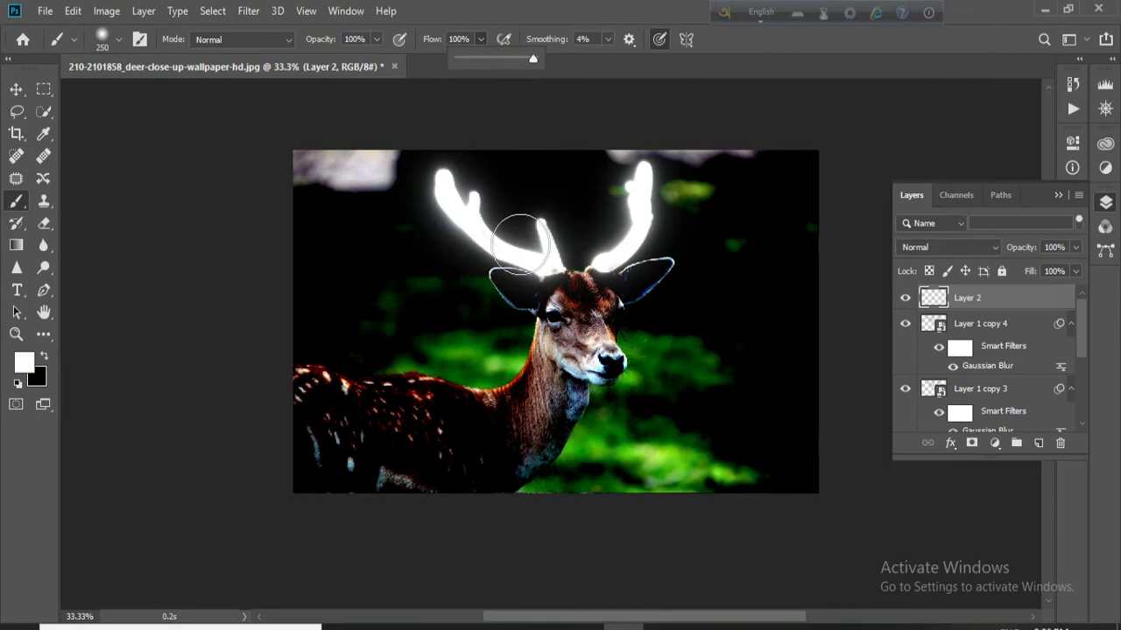
Paint one soft white spot over each antler on the new layer with the brush enlarged to 800 px
key("bracketright")
key("bracketright")
key("bracketright")
key("bracketright")
key("bracketright")
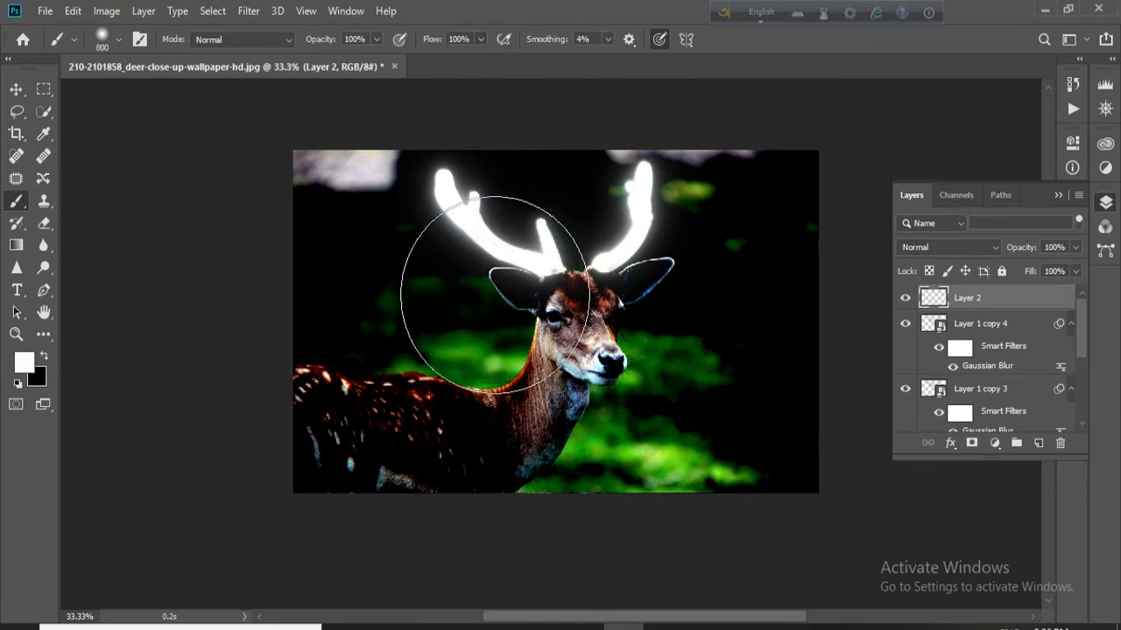
key("bracketright")
left_click(477, 249)
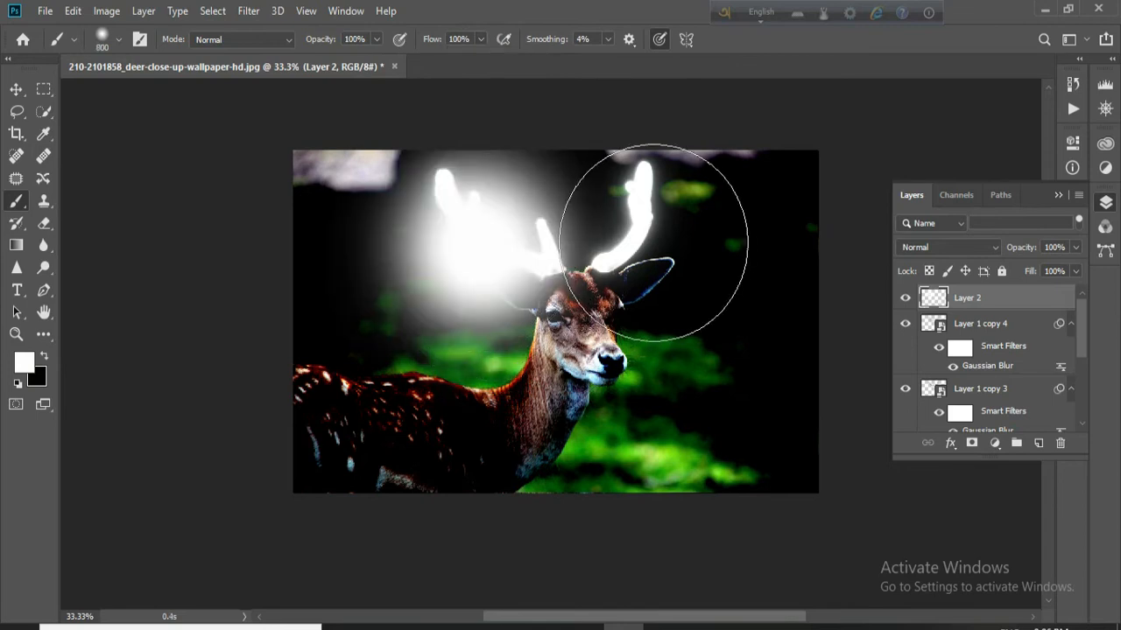
left_click(647, 214)
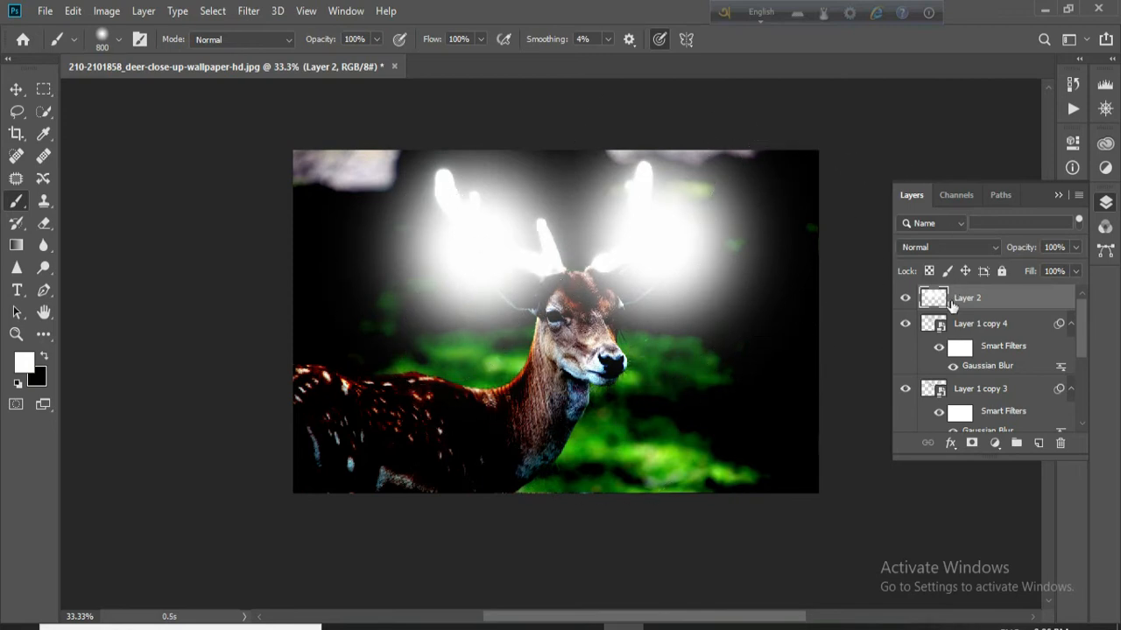
Set the painted glow layer's blending mode to Soft Light and its opacity to 83%
left_click(993, 250)
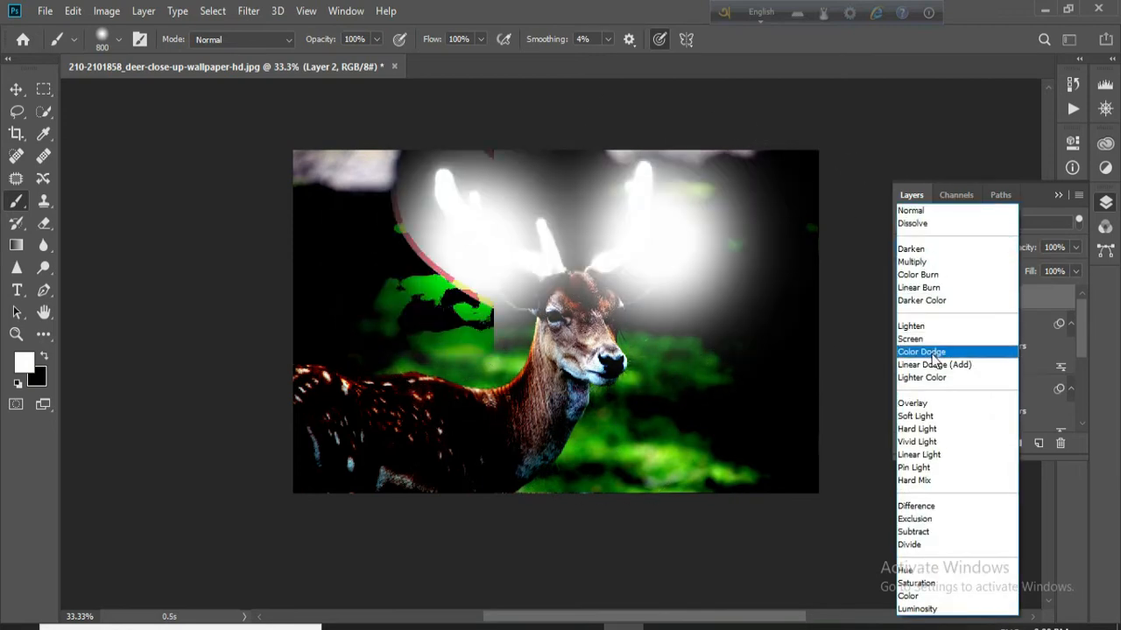
left_click(932, 417)
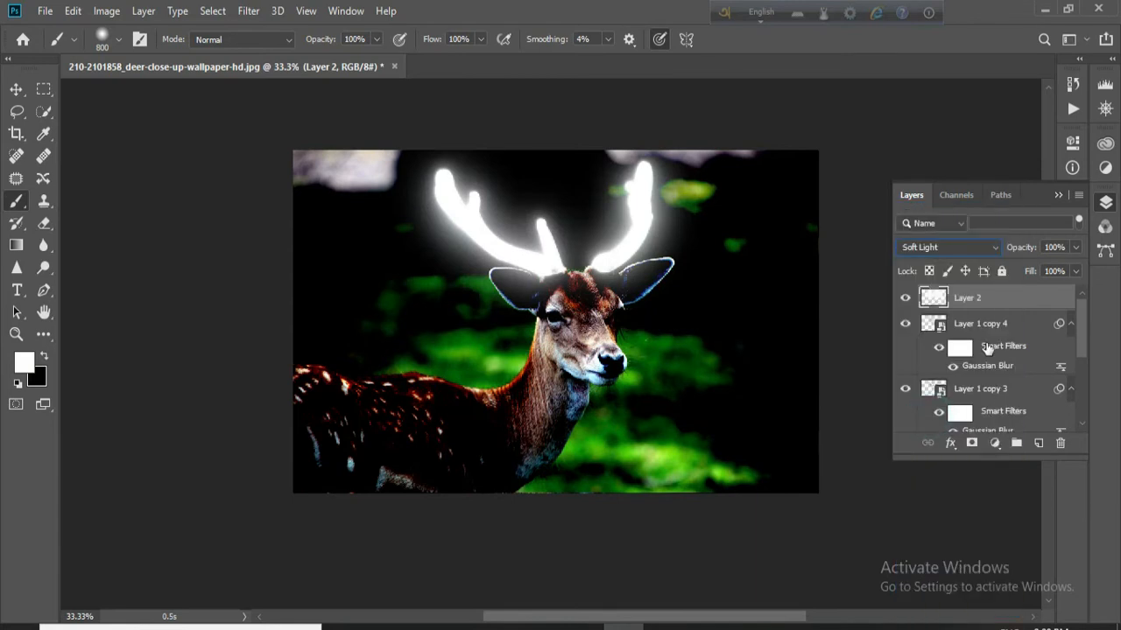
left_click(1075, 247)
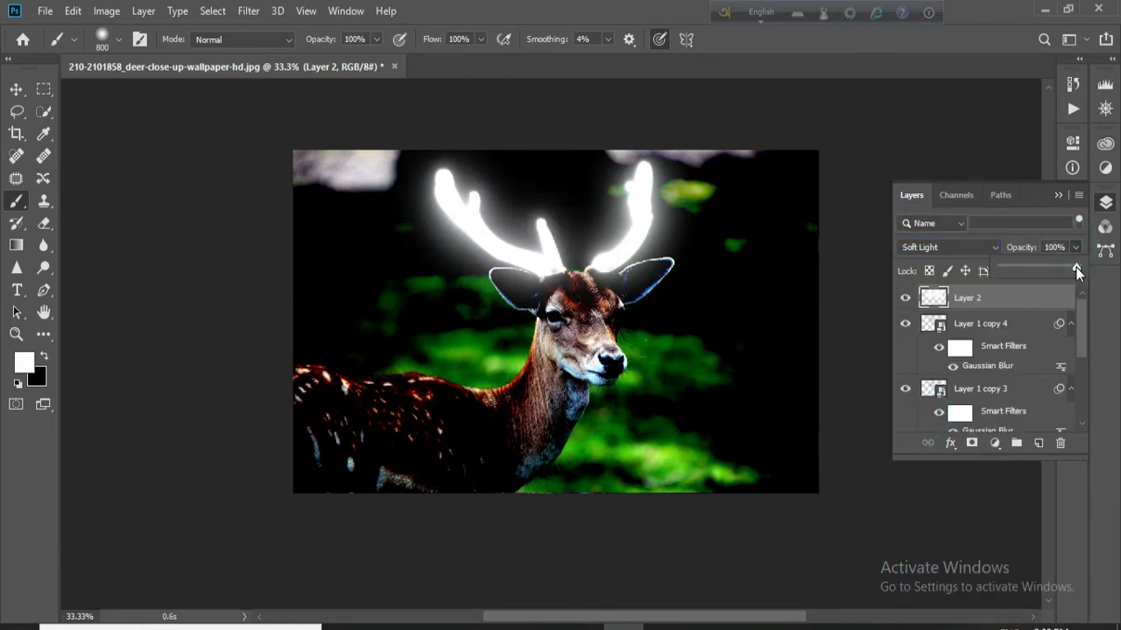
mouse_move(1048, 270)
left_mouse_down()
mouse_move(998, 272)
mouse_move(1042, 271)
left_mouse_up()
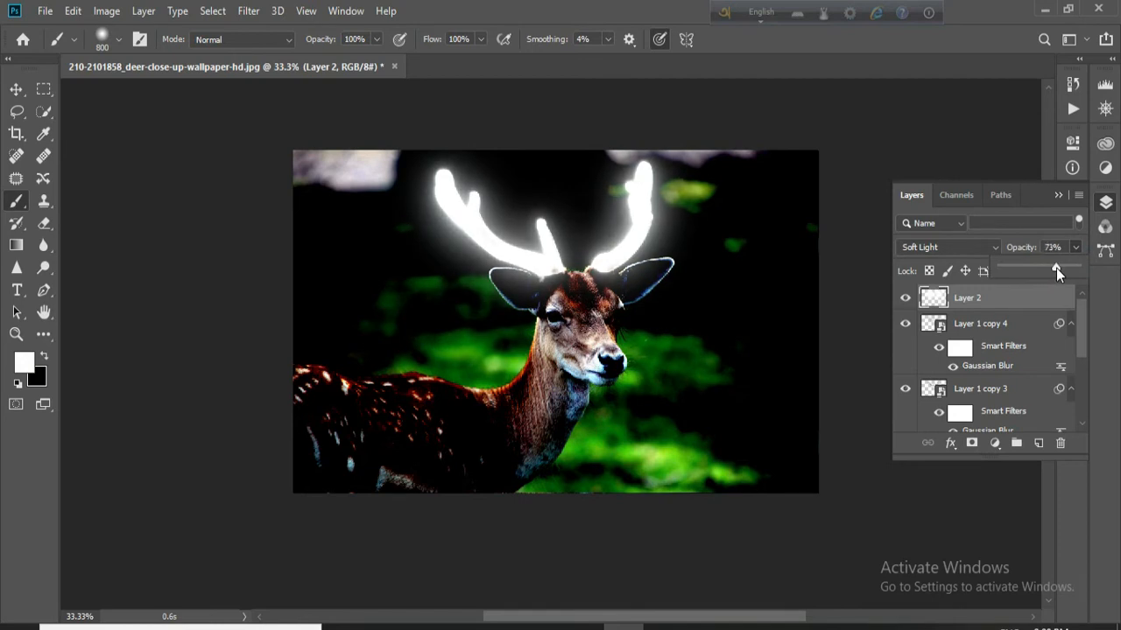
left_click_drag(1062, 268, 1064, 268)
left_click(16, 89)
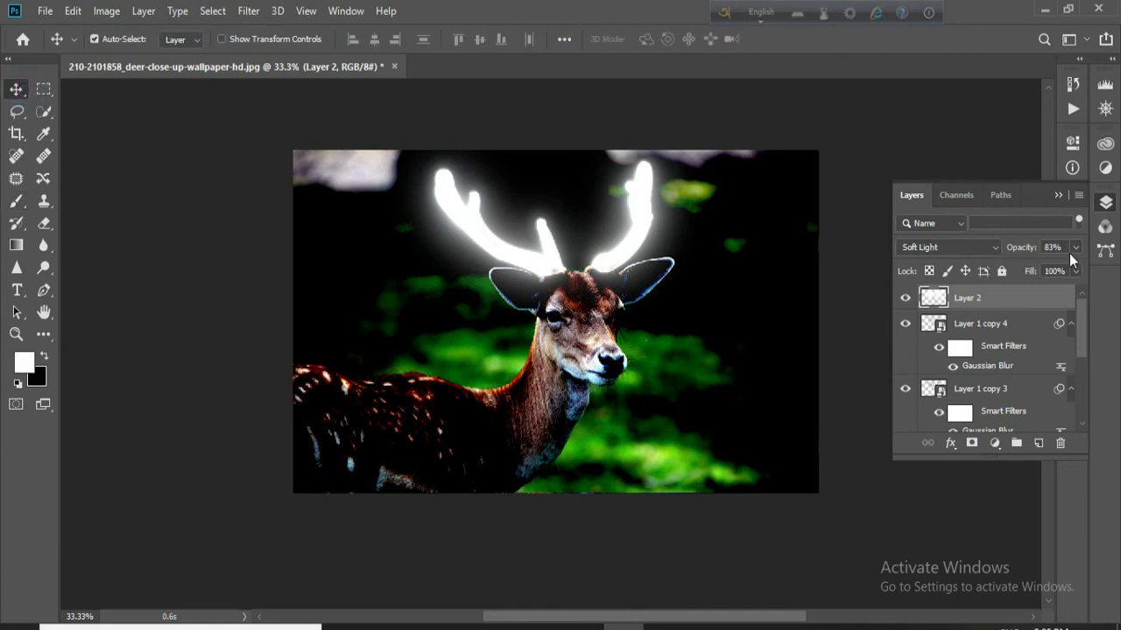
Merge the painted glow layer and all antler layers into one layer above the deer photo
scroll(1018, 358, "down", 4)
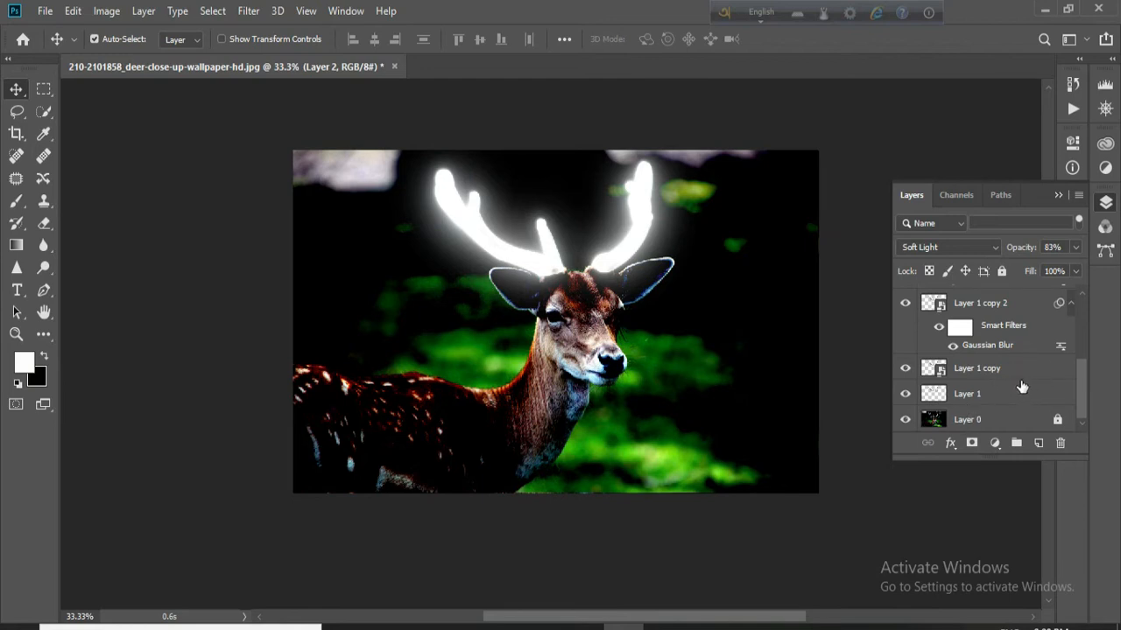
left_click(1014, 388, "ctrl")
left_click(1016, 362, "ctrl")
scroll(1029, 368, "up", 2)
scroll(1013, 385, "down", 2)
left_click(1002, 300, "ctrl")
scroll(1039, 326, "up", 3)
left_click(1024, 320, "ctrl")
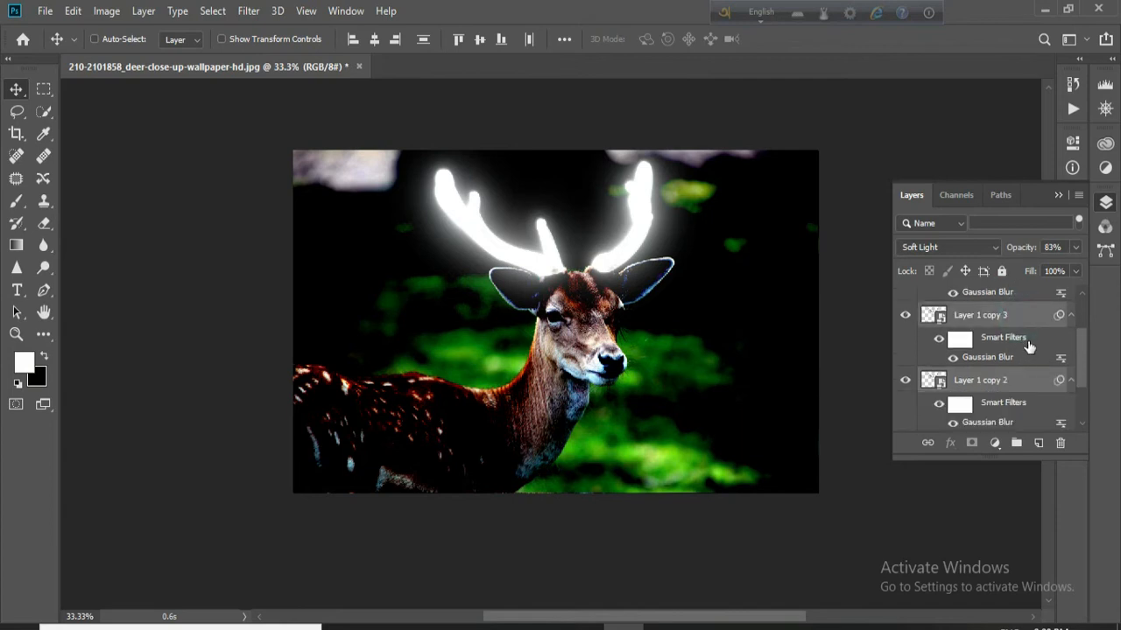
scroll(1027, 338, "up", 2)
left_click(1031, 324, "ctrl")
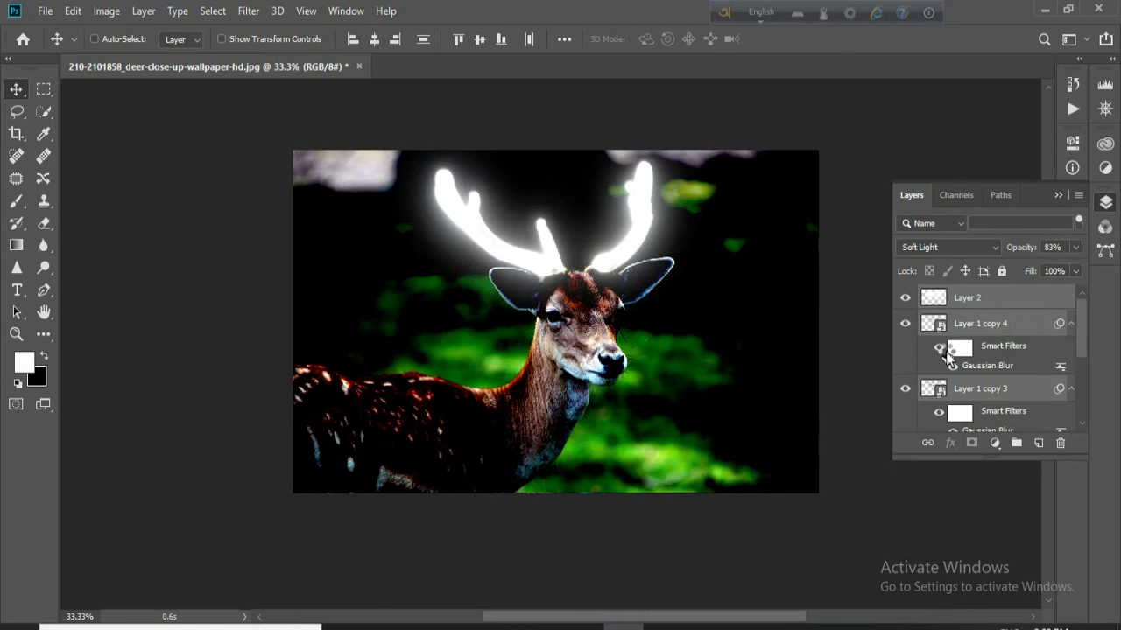
key("Delete")
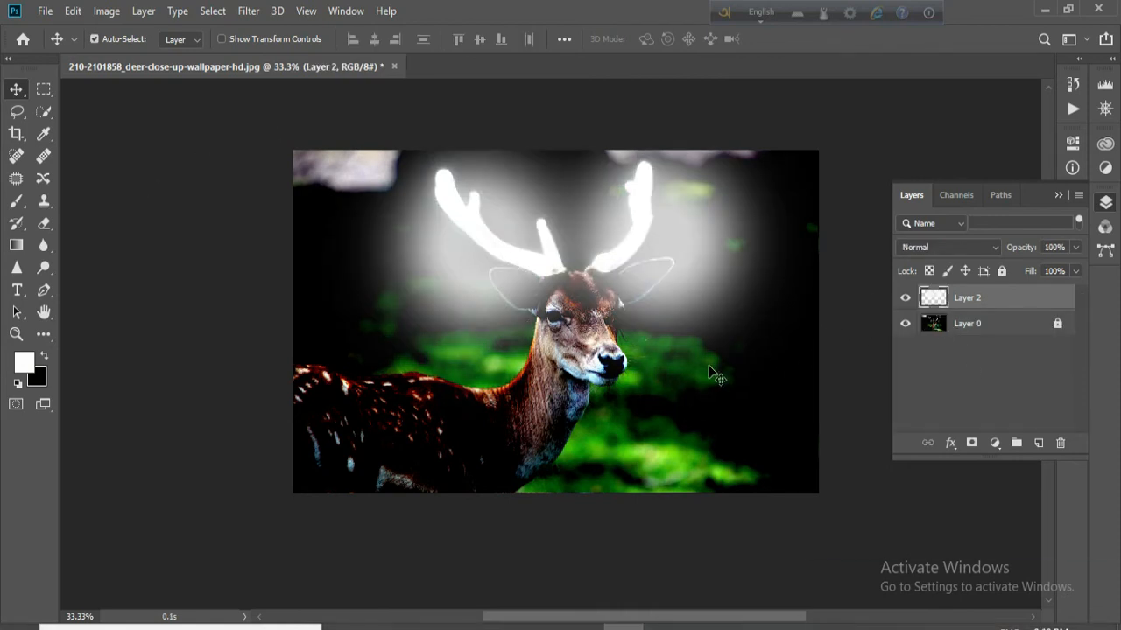
Add a Hue/Saturation adjustment above the merged glow layer with Hue +5, Lightness -15 and slightly reduced saturation
left_click(994, 443)
left_click(962, 278)
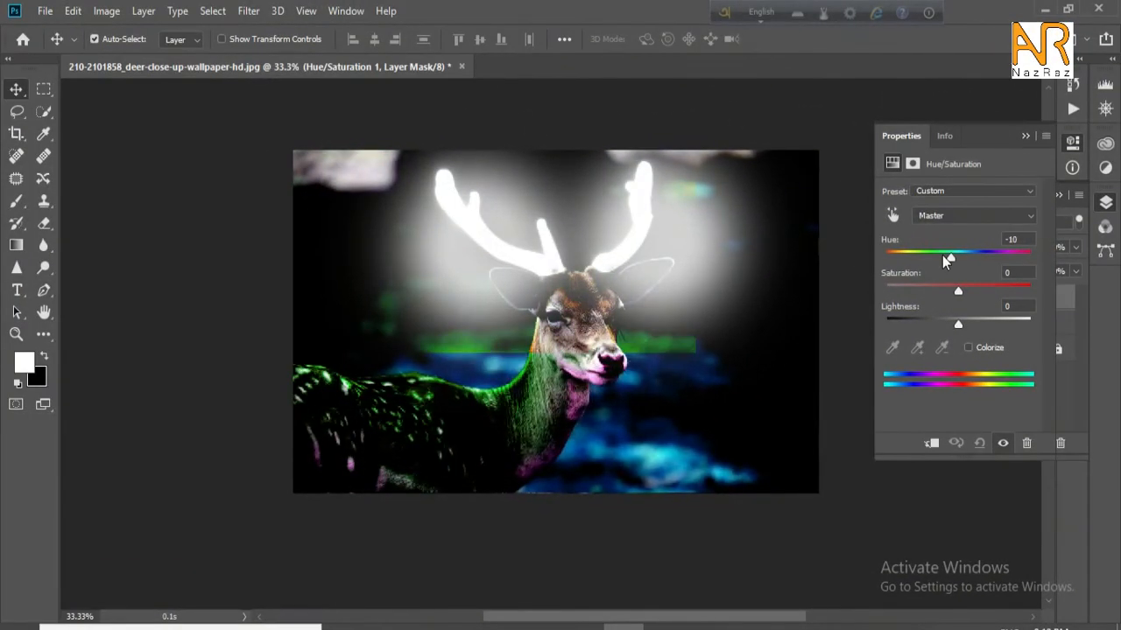
left_click_drag(946, 256, 945, 322)
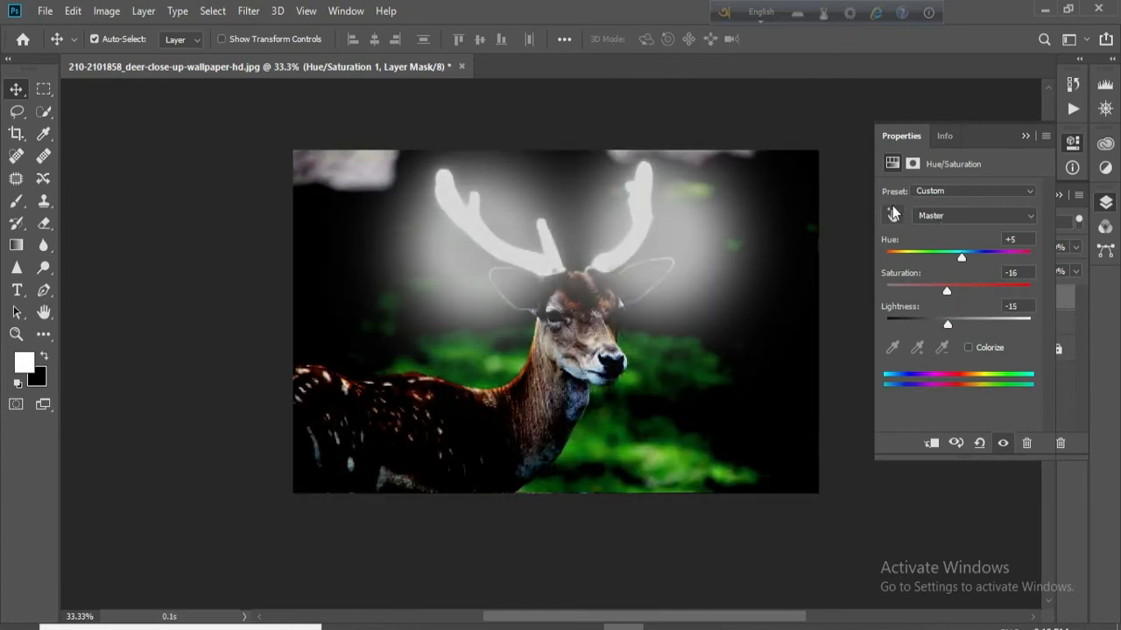
left_click_drag(946, 291, 957, 293)
left_click(1025, 136)
left_click(992, 323)
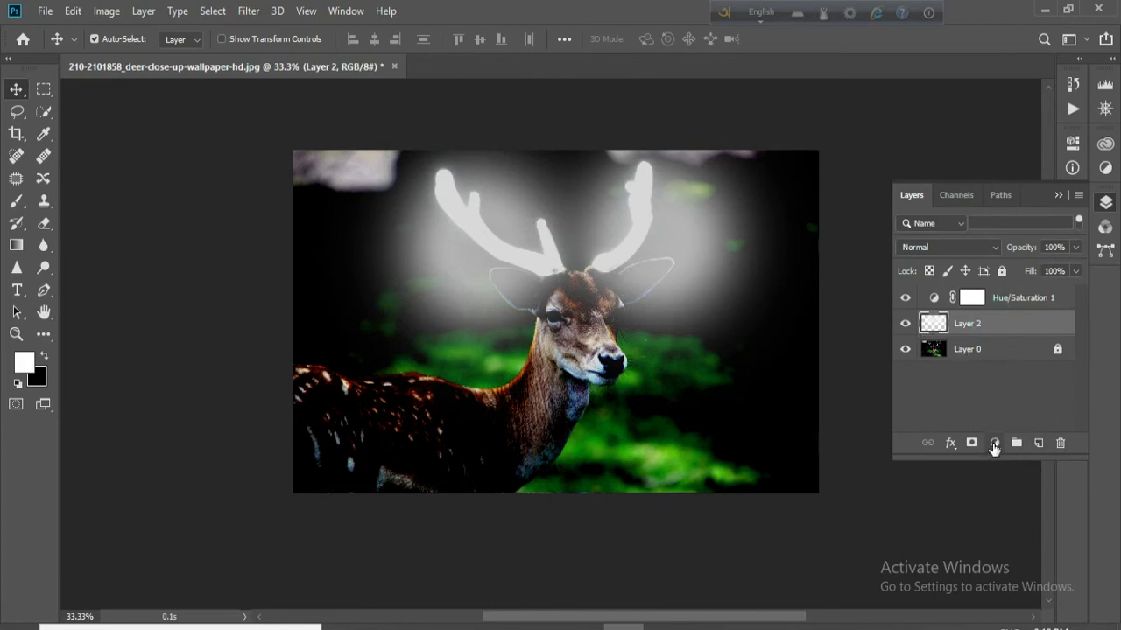
left_click(994, 445)
left_click(1016, 272)
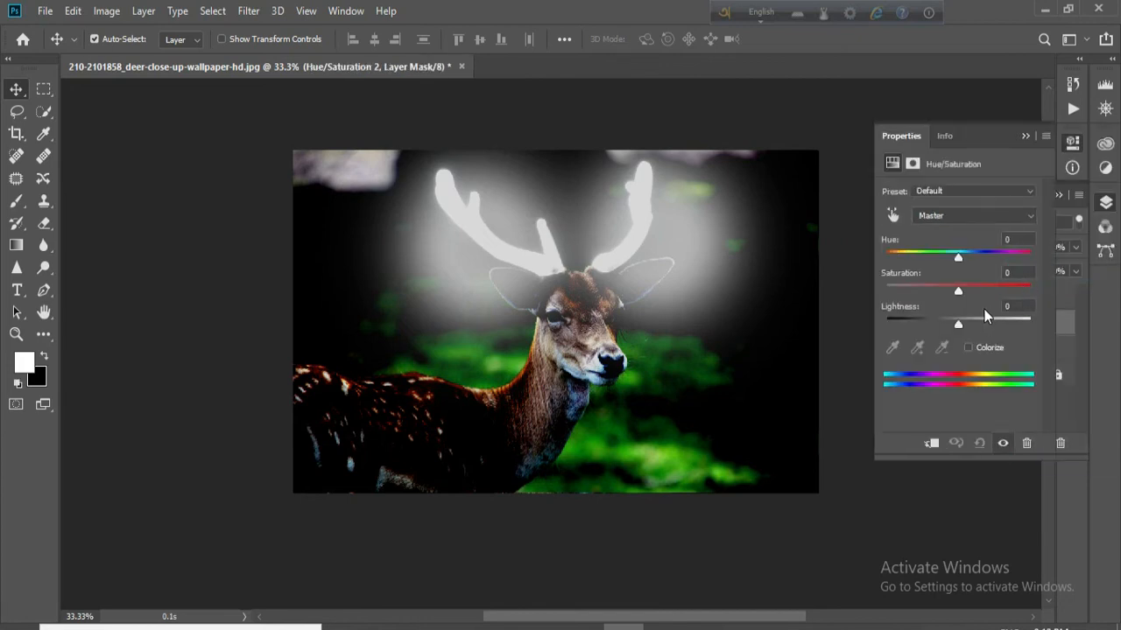
mouse_move(958, 262)
left_mouse_down()
mouse_move(936, 257)
mouse_move(960, 255)
left_mouse_up()
left_click(1024, 134)
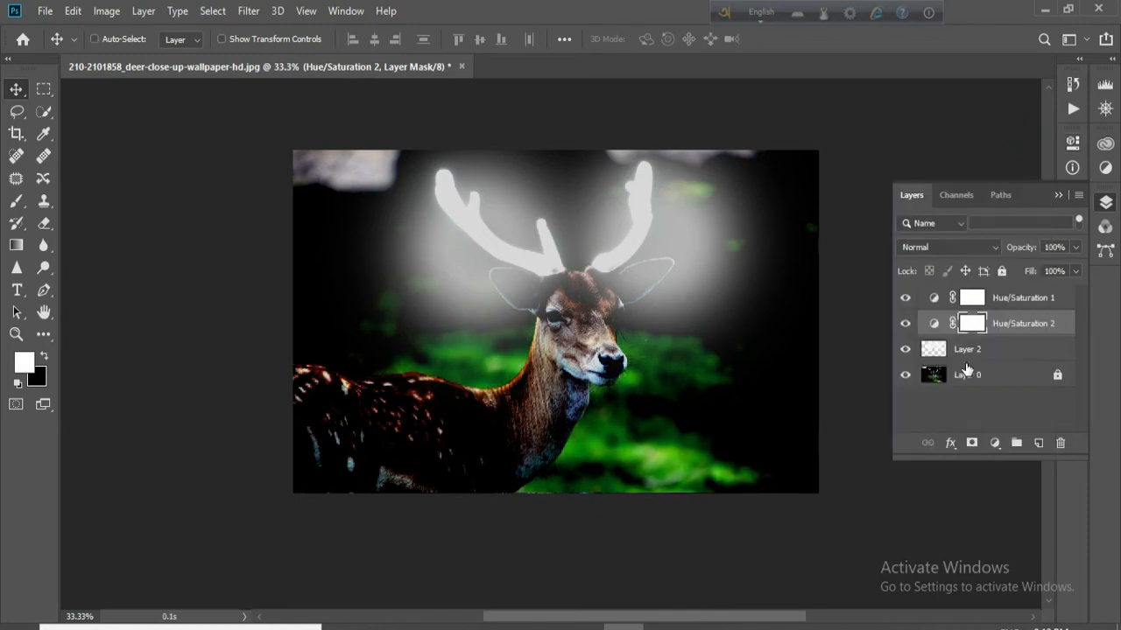
key("Delete")
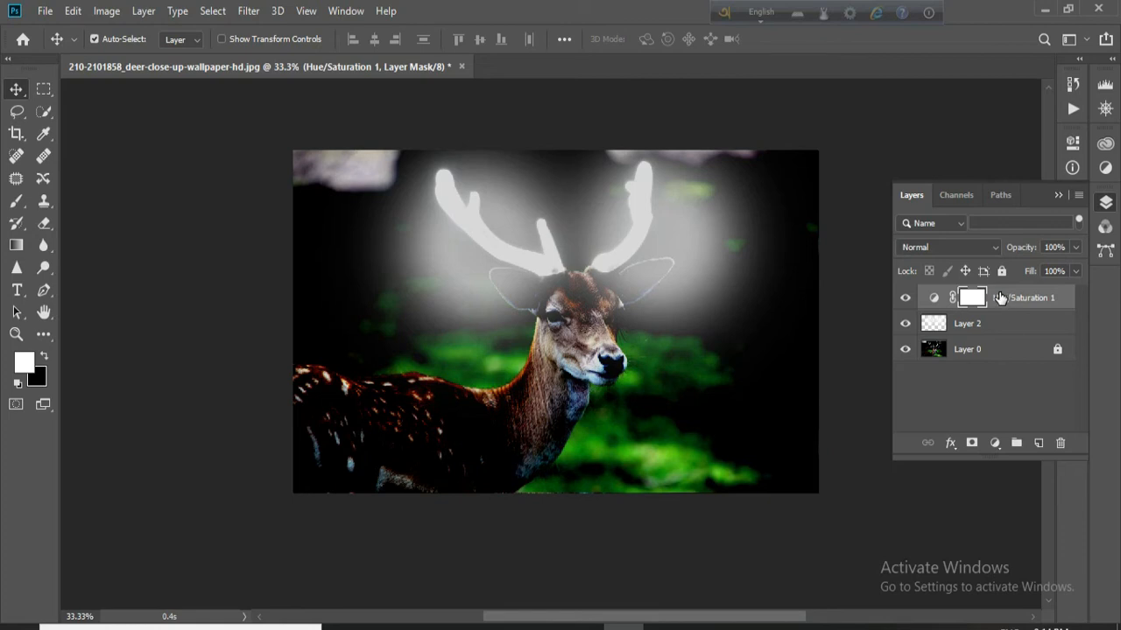
Add a Hue/Saturation adjustment directly above Layer 2 with Saturation -20 and Lightness -11, and clip it to that layer
left_click(989, 323)
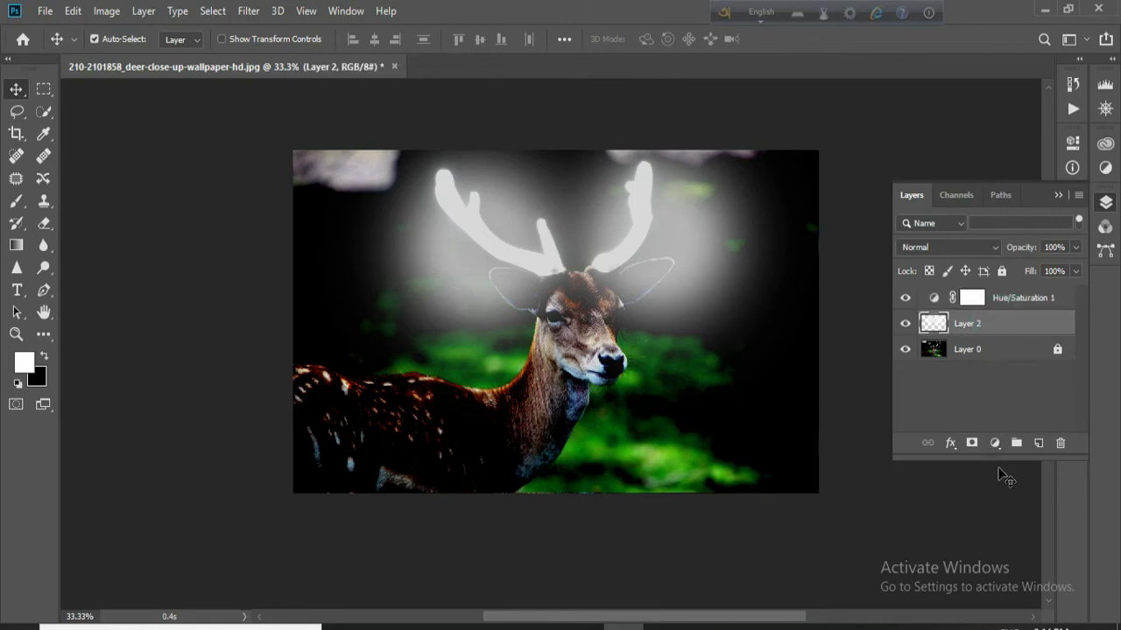
left_click(995, 443)
left_click(1035, 273)
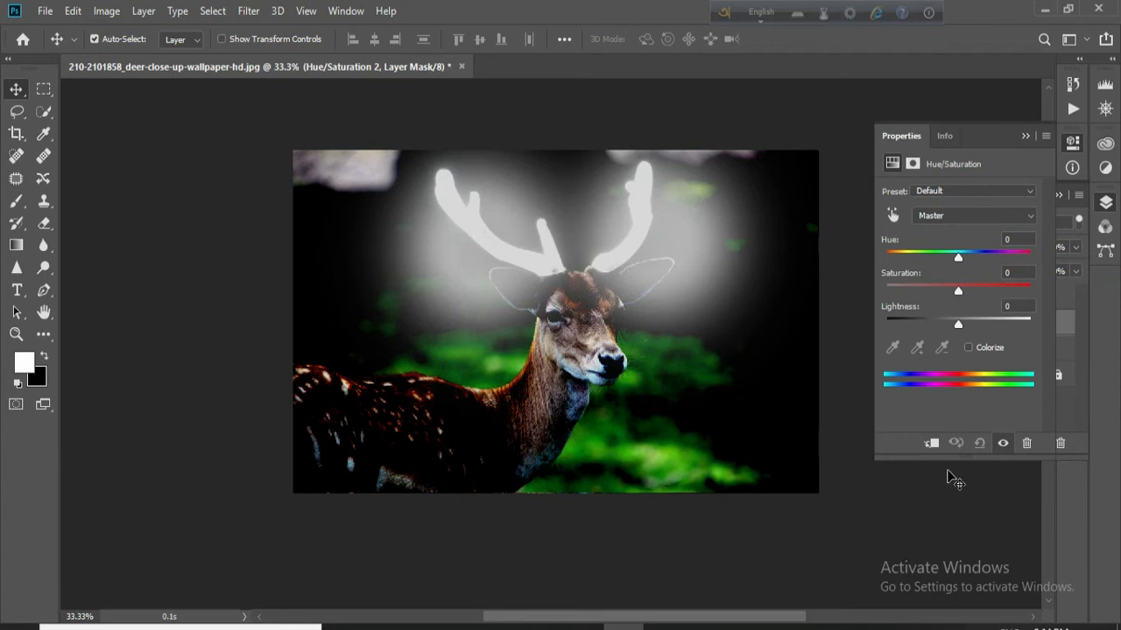
left_click_drag(960, 256, 950, 324)
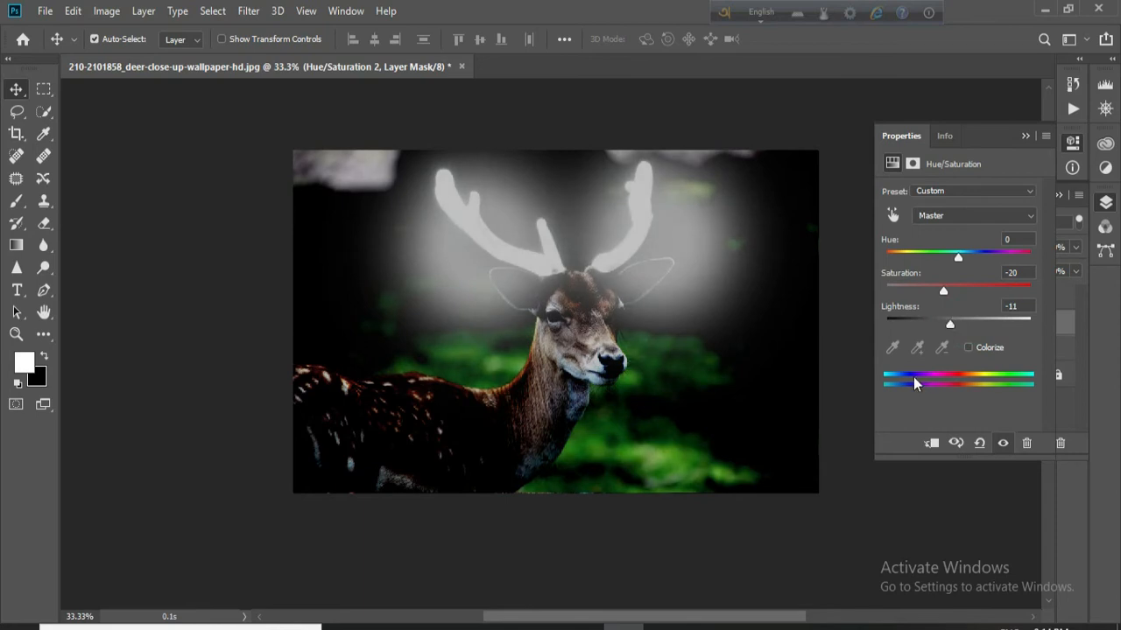
left_click(931, 444)
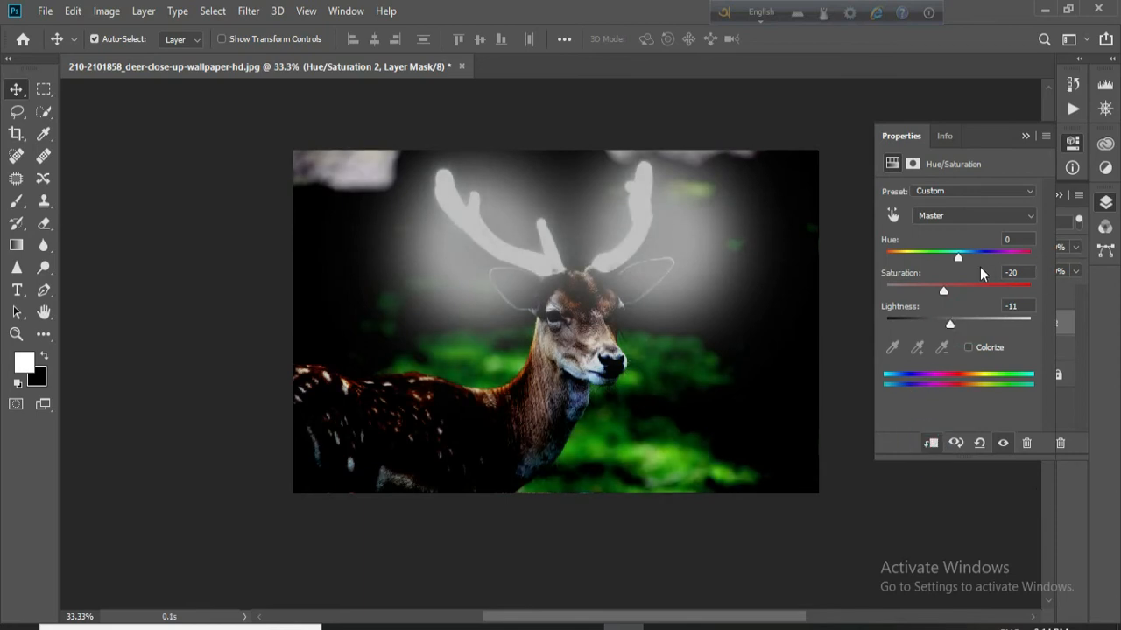
Try different hue and saturation shifts and another color range on the clipped Hue/Saturation adjustment
mouse_move(969, 256)
left_mouse_down()
mouse_move(1020, 255)
mouse_move(882, 244)
mouse_move(955, 252)
left_mouse_up()
mouse_move(943, 290)
left_mouse_down()
mouse_move(1002, 298)
mouse_move(953, 292)
mouse_move(893, 323)
mouse_move(973, 325)
mouse_move(940, 328)
mouse_move(951, 332)
mouse_move(960, 291)
left_mouse_up()
mouse_move(956, 256)
left_mouse_down()
mouse_move(886, 251)
mouse_move(1016, 256)
mouse_move(956, 267)
left_mouse_up()
left_click(1029, 216)
left_click(940, 245)
left_click(1029, 219)
left_click(937, 229)
Colorize the antler glow through the clipped adjustment with Hue 82, Saturation 53 and Lightness -23
left_click(967, 348)
mouse_move(945, 328)
left_mouse_down()
mouse_move(955, 326)
mouse_move(942, 327)
left_mouse_up()
left_click_drag(897, 257, 918, 256)
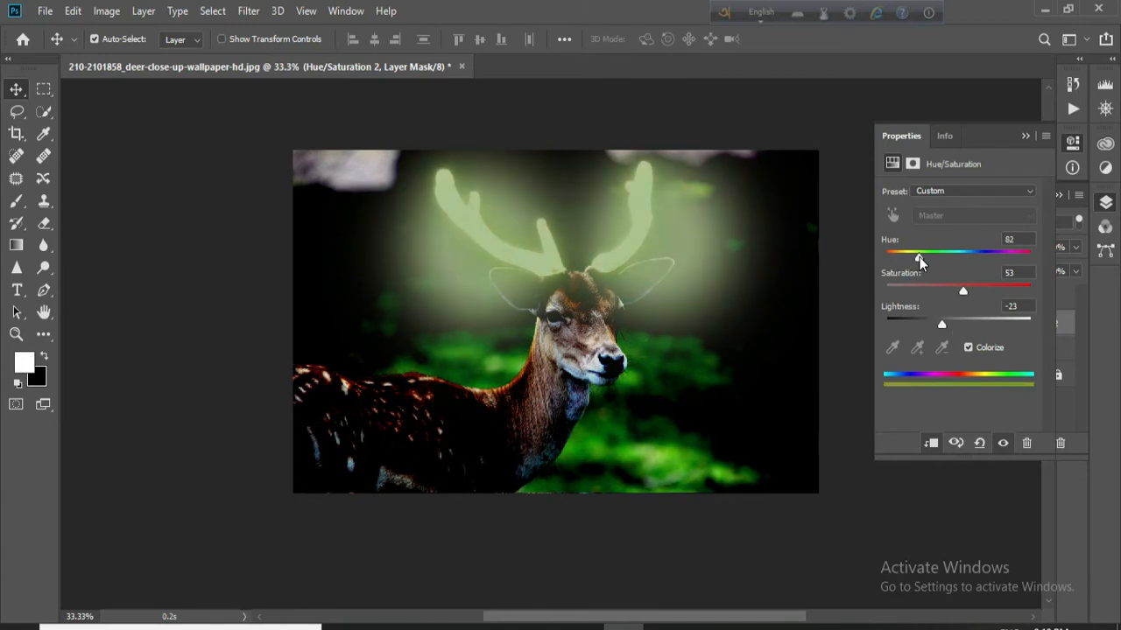
Shift the clipped Hue/Saturation adjustment's colorize tint to Hue 119, Saturation 39 and Lightness -37
left_click_drag(963, 290, 983, 254)
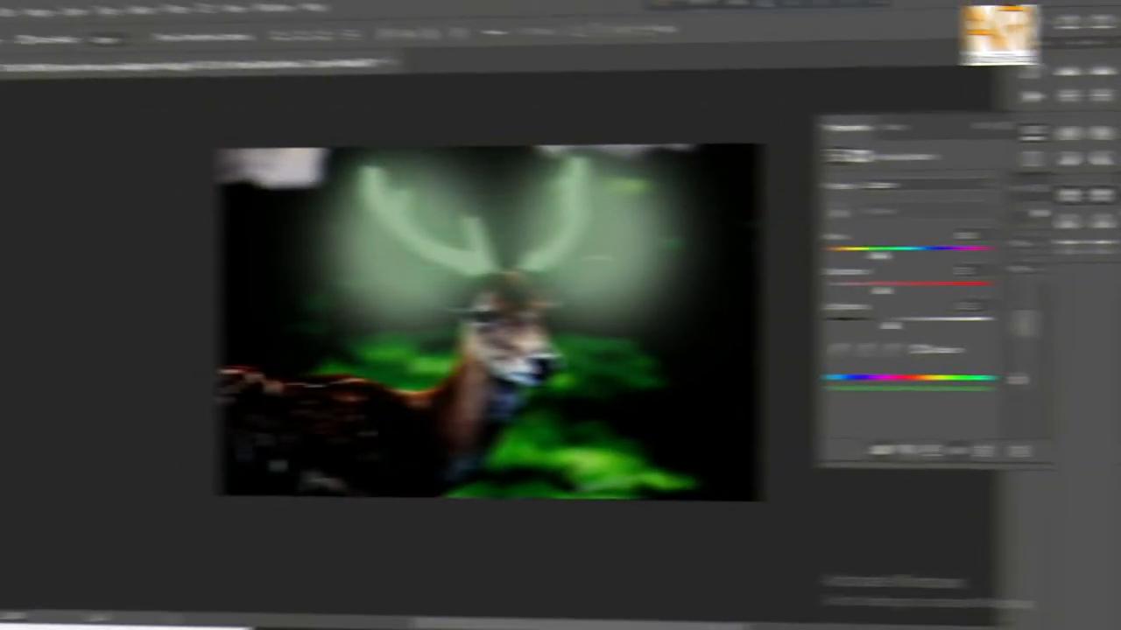
left_click_drag(924, 254, 939, 324)
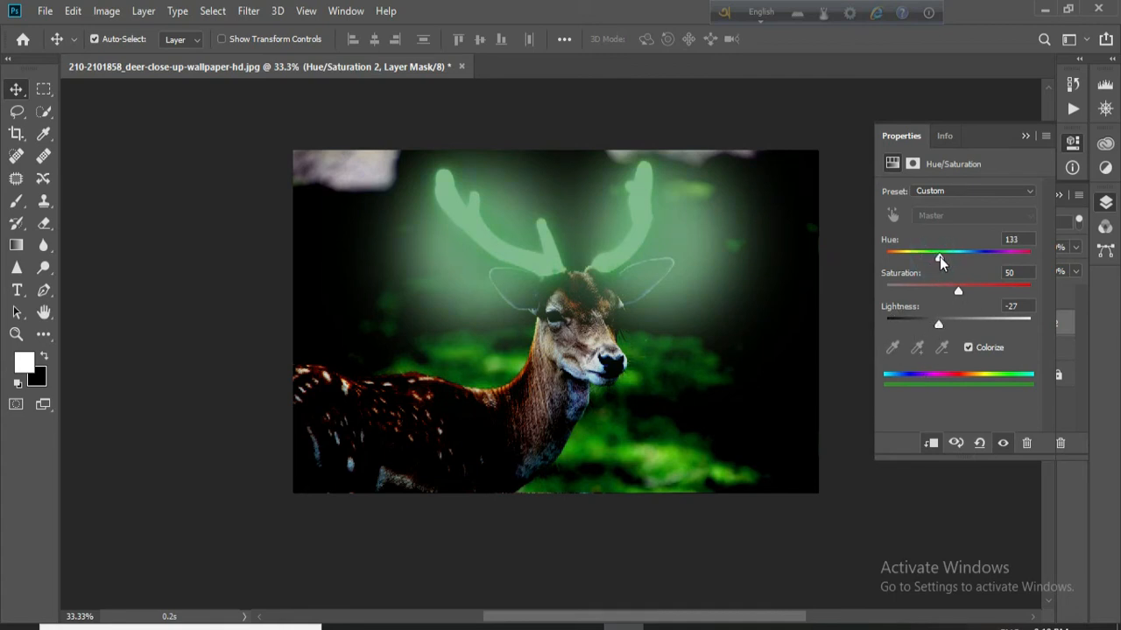
left_click_drag(939, 257, 932, 256)
left_click_drag(927, 289, 956, 287)
mouse_move(931, 256)
left_mouse_down()
mouse_move(907, 260)
mouse_move(934, 262)
left_mouse_up()
mouse_move(938, 325)
left_mouse_down()
mouse_move(956, 322)
mouse_move(938, 332)
mouse_move(906, 326)
mouse_move(930, 328)
left_mouse_up()
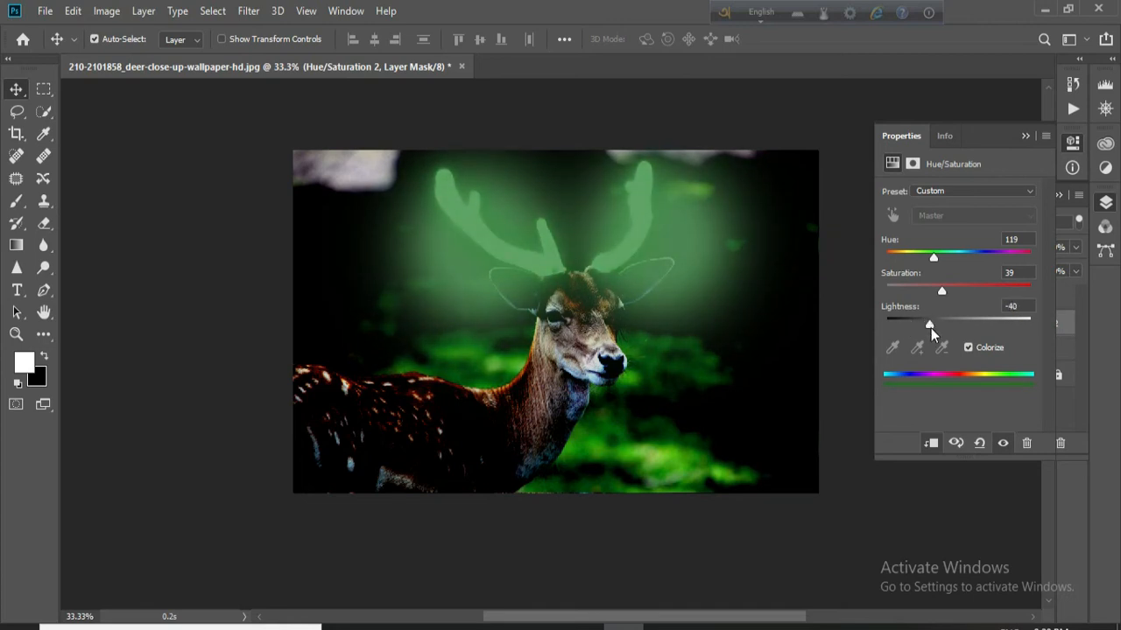
left_click_drag(928, 328, 931, 326)
Preview the green tint unclipped, clip it back to the glow layer, and set its hue to 123
left_click(930, 442)
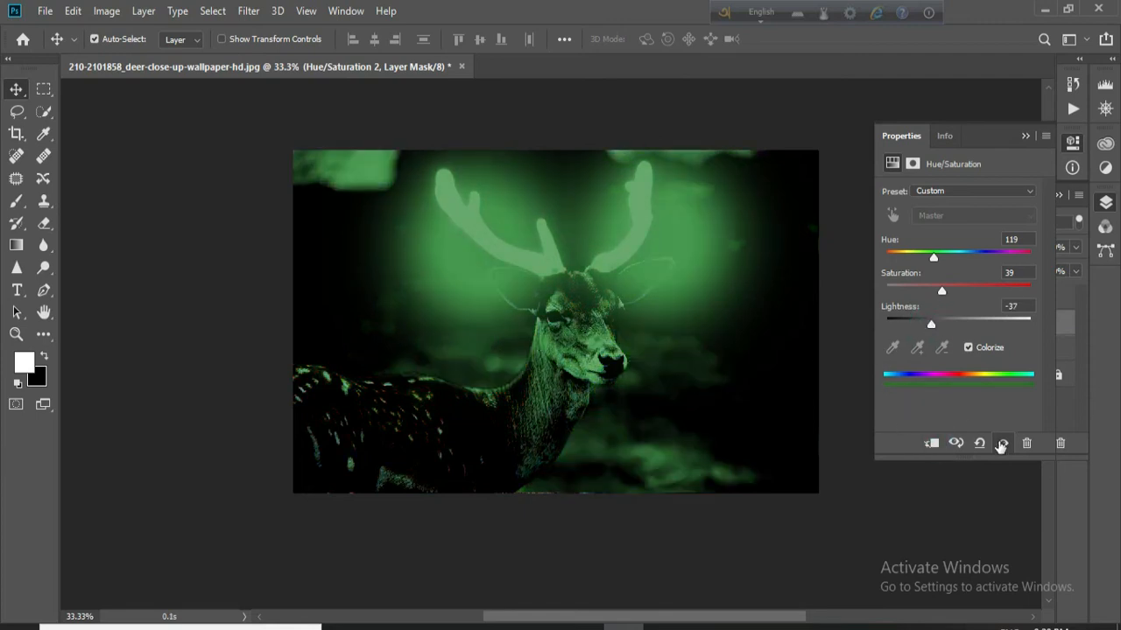
mouse_move(935, 258)
left_mouse_down()
mouse_move(965, 256)
mouse_move(936, 260)
left_mouse_up()
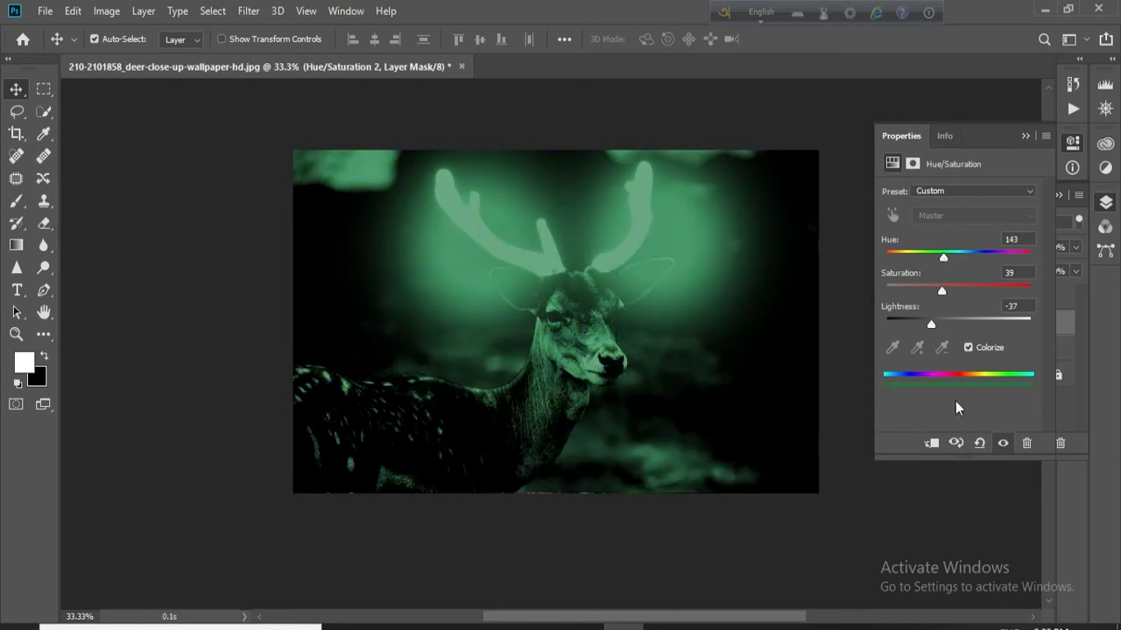
left_click(930, 443)
mouse_move(945, 258)
left_mouse_down()
mouse_move(979, 261)
mouse_move(938, 262)
left_mouse_up()
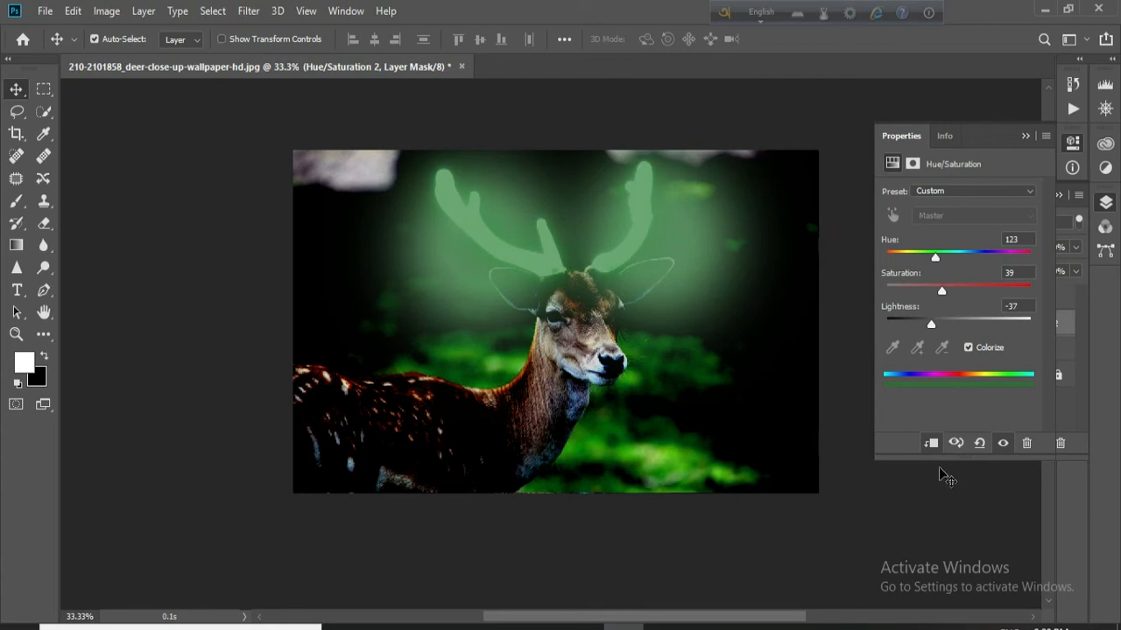
Compare the tint with Colorize off and on, and release its clipping so it colors the whole photo
left_click(968, 348)
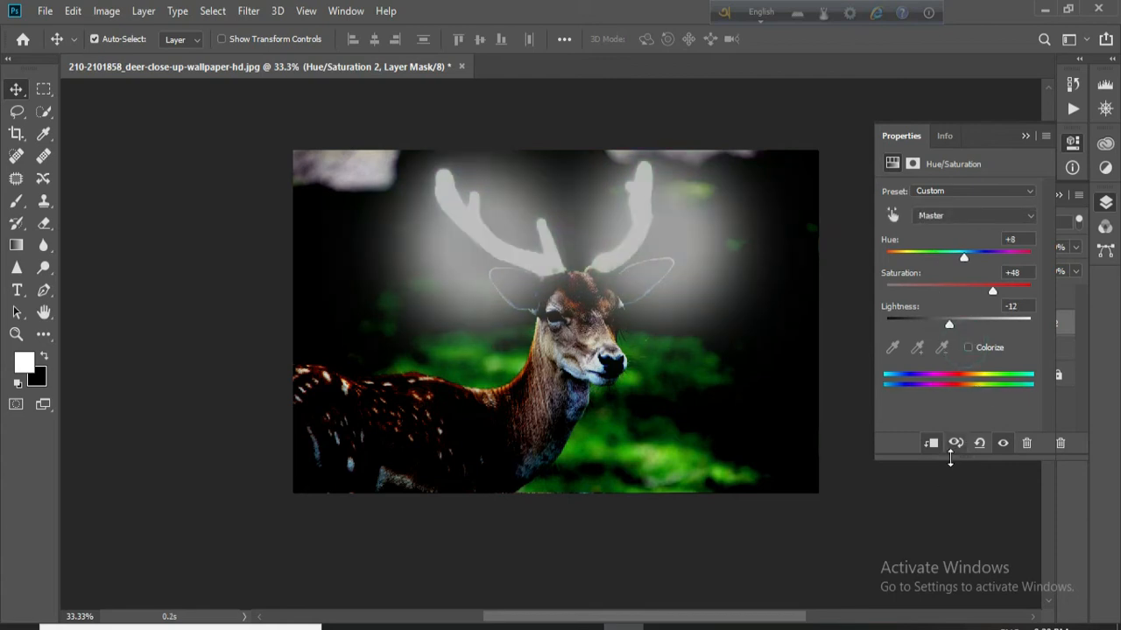
left_click(968, 347)
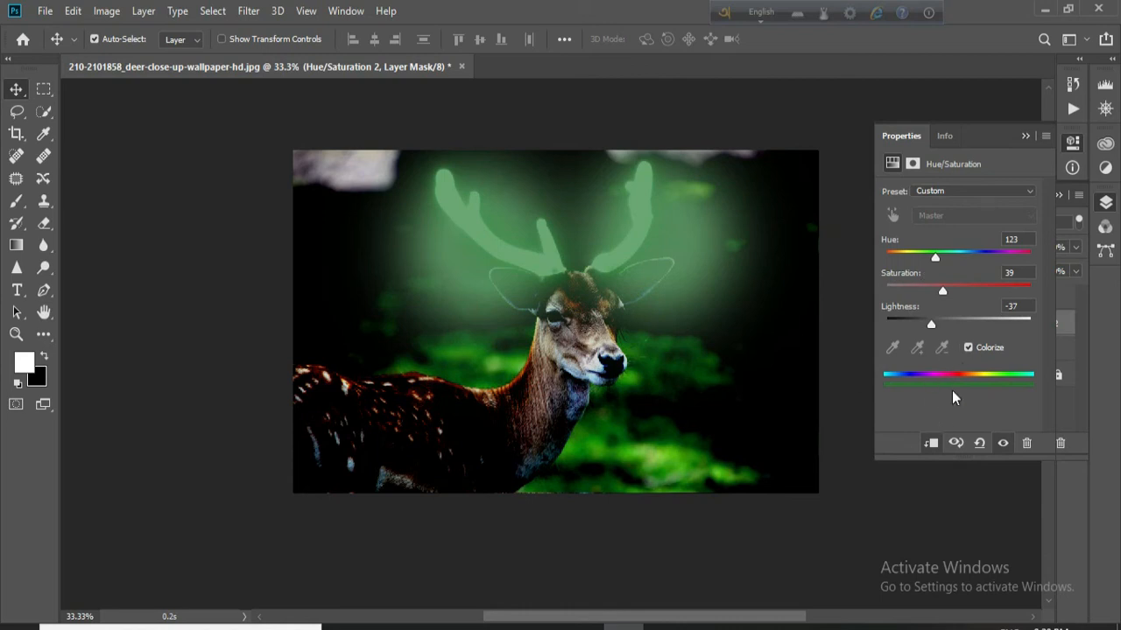
left_click(929, 444)
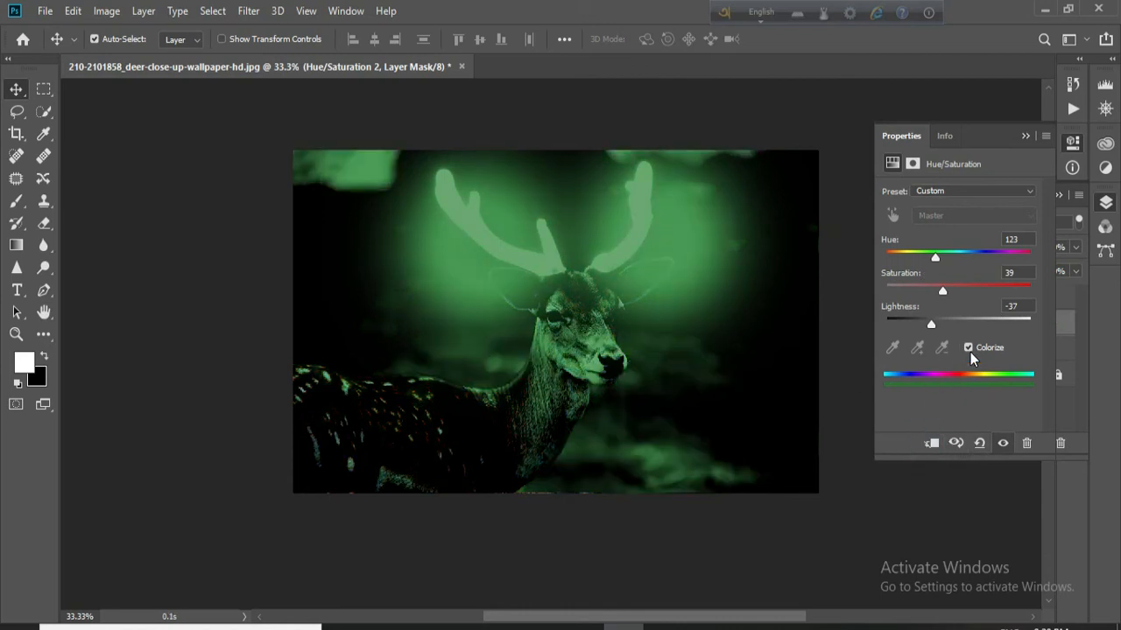
left_click(1025, 135)
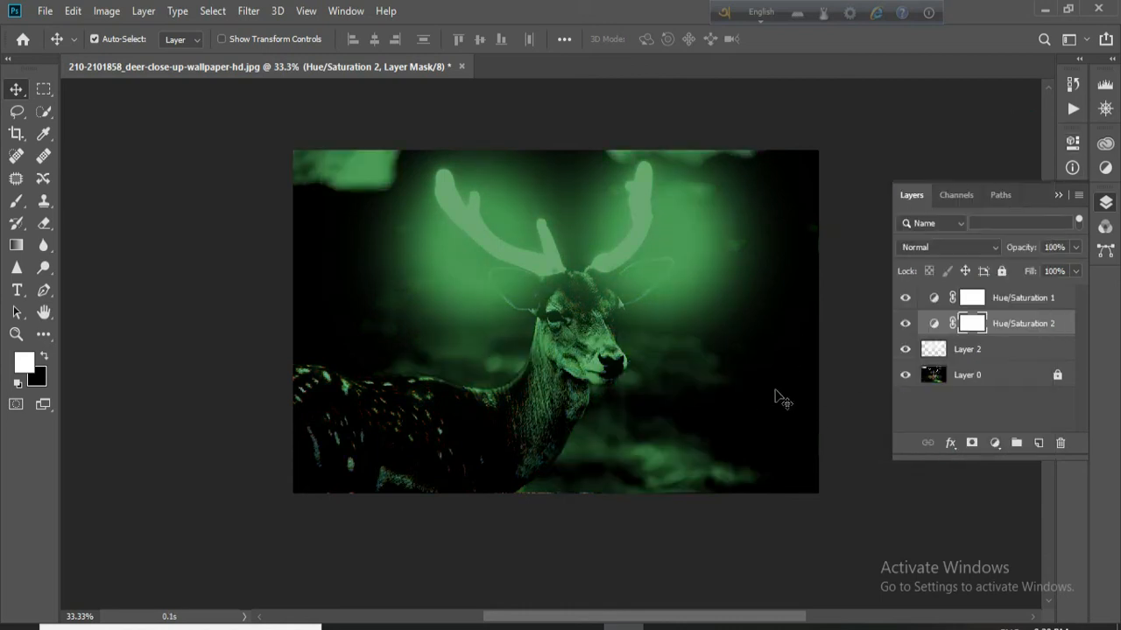
Add a new layer above Hue/Saturation 1 and set the foreground color to green #6aa771 sampled from the antlers
key("alt+bracketright")
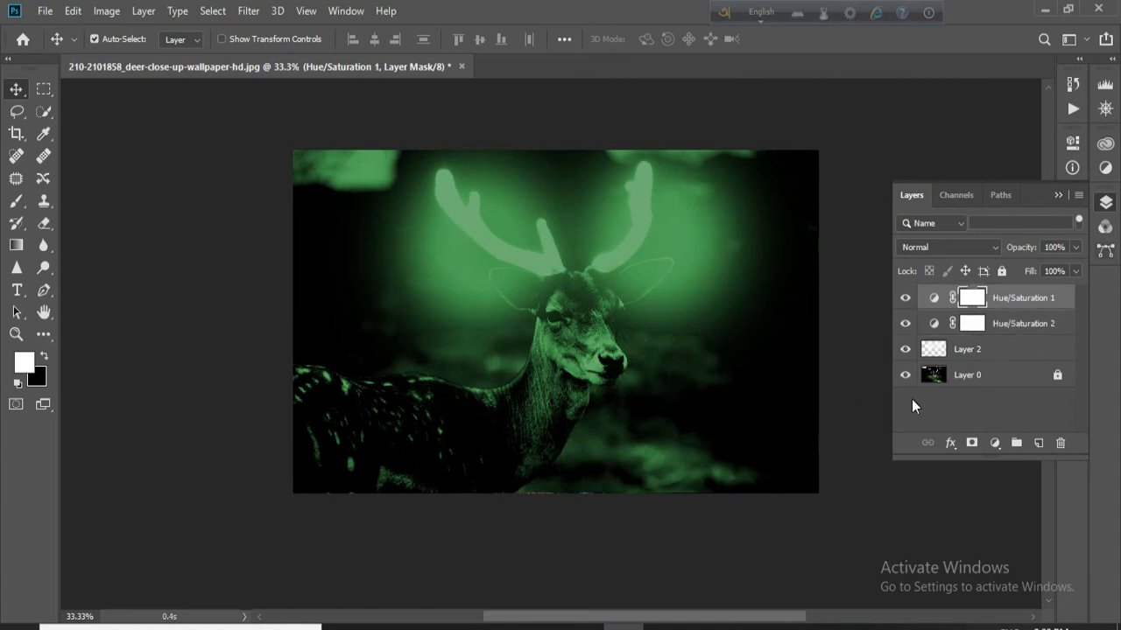
left_click(1039, 443)
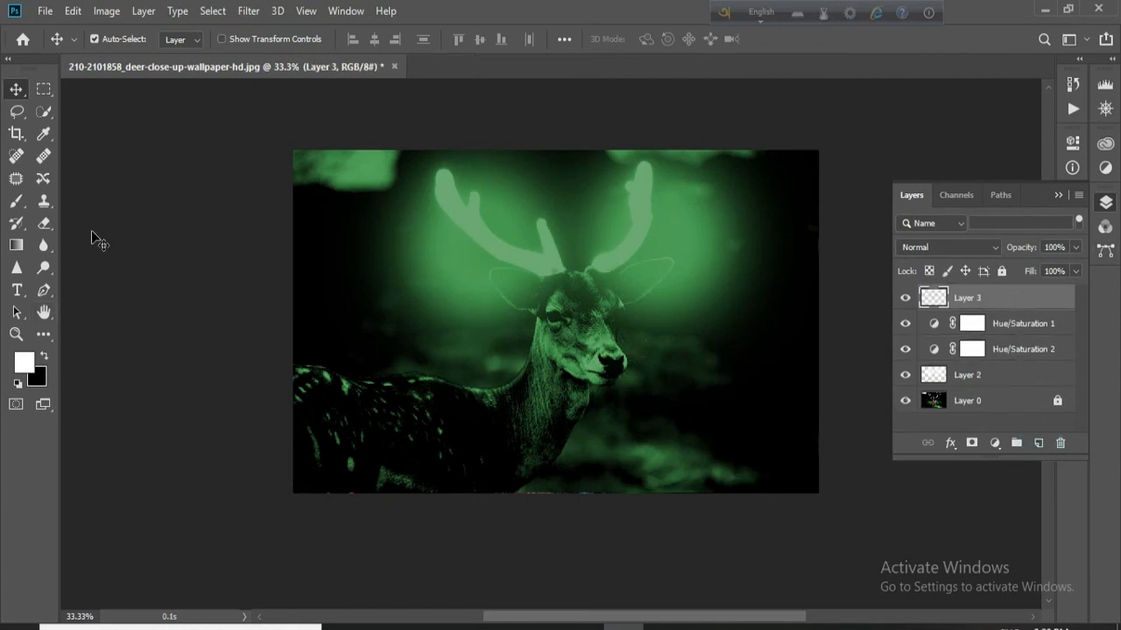
left_click(16, 200)
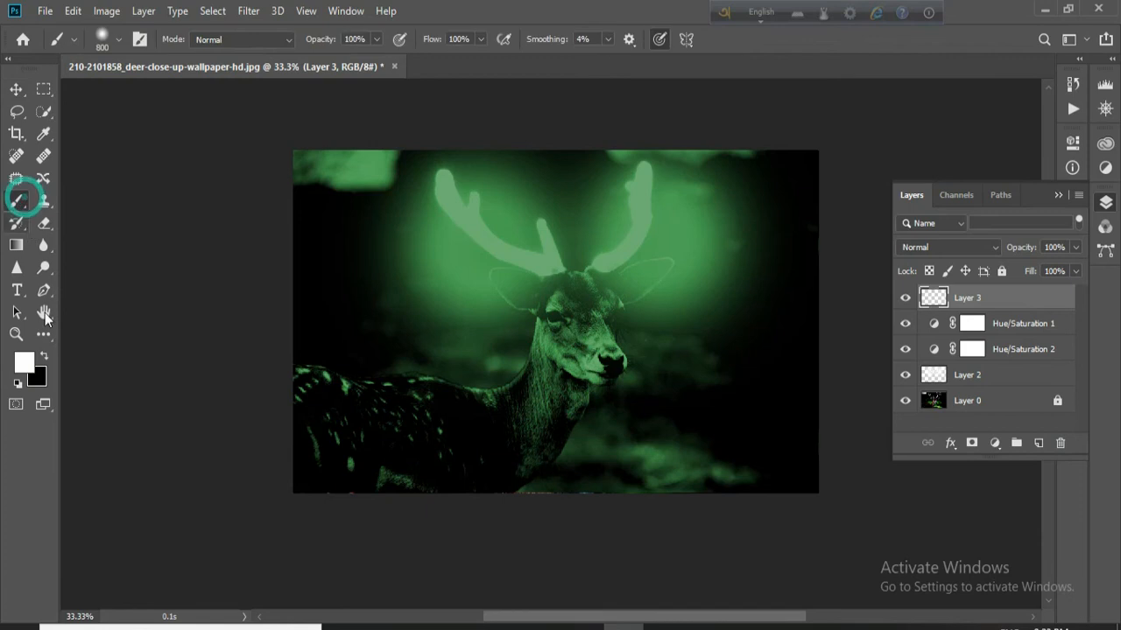
left_click(24, 364)
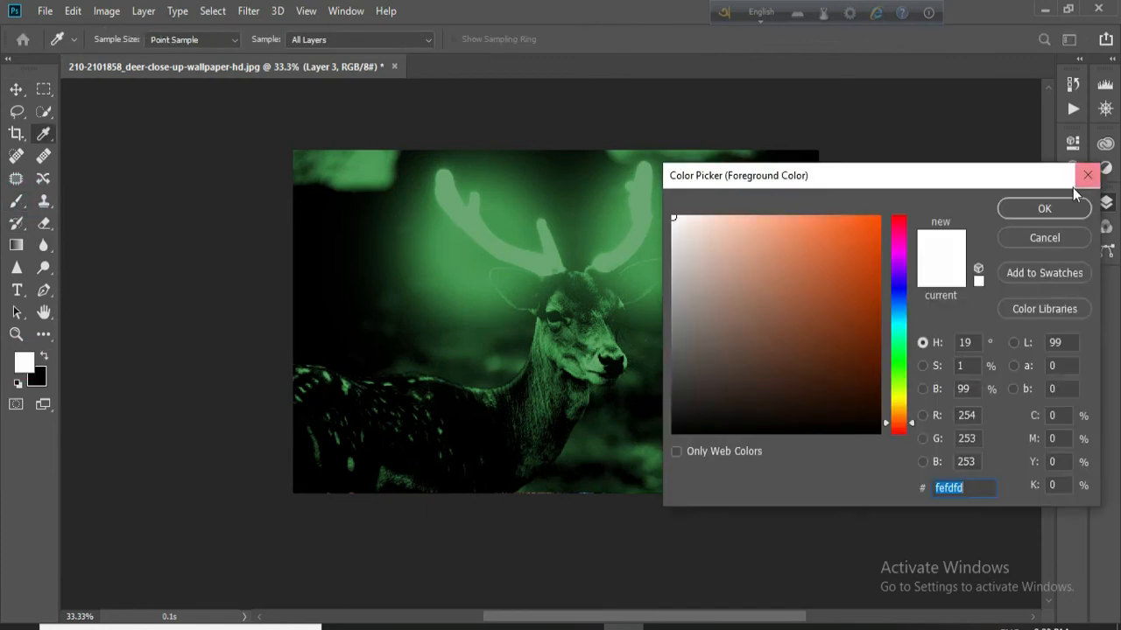
left_click(557, 266)
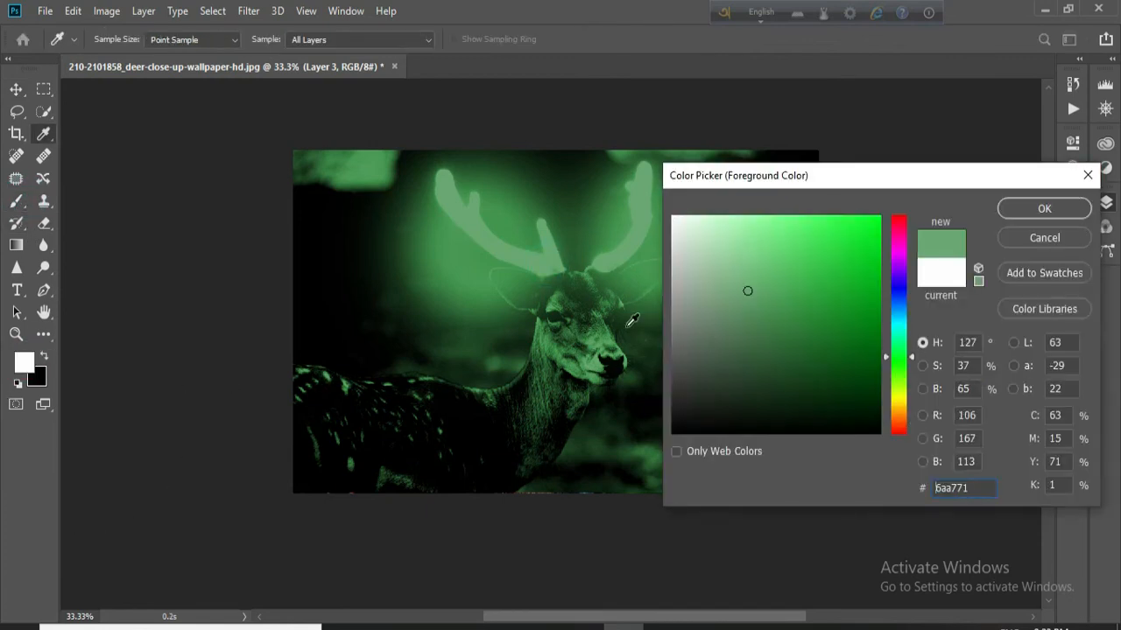
left_click(1044, 209)
key("b")
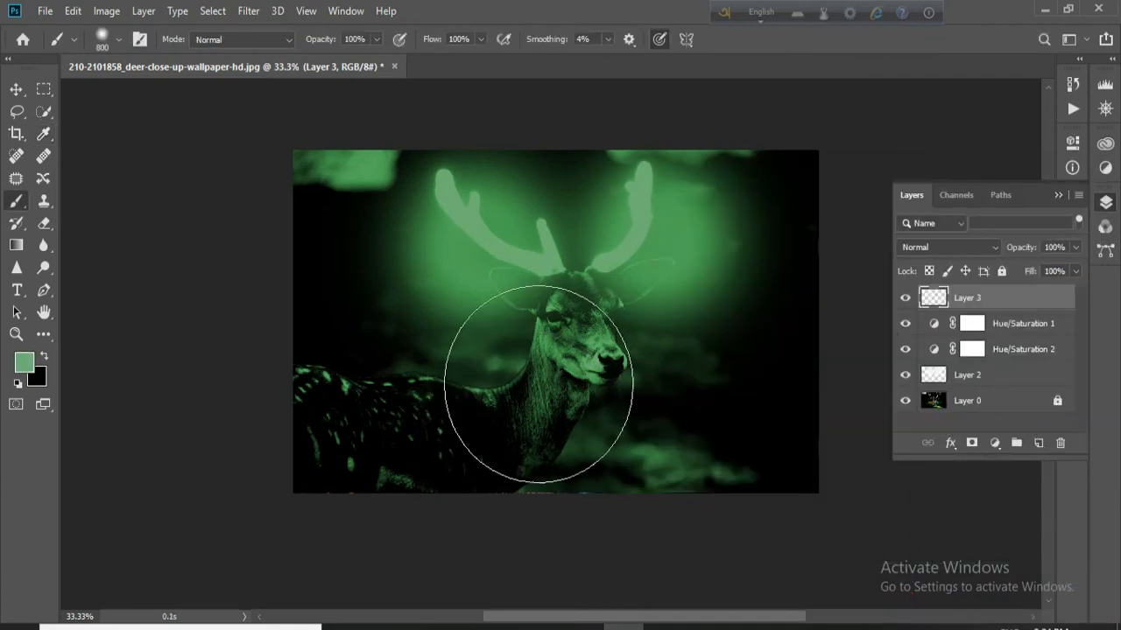
Paint soft green with a 40 px brush at 19% flow over the deer's forehead, neck edge and back
left_click(480, 38)
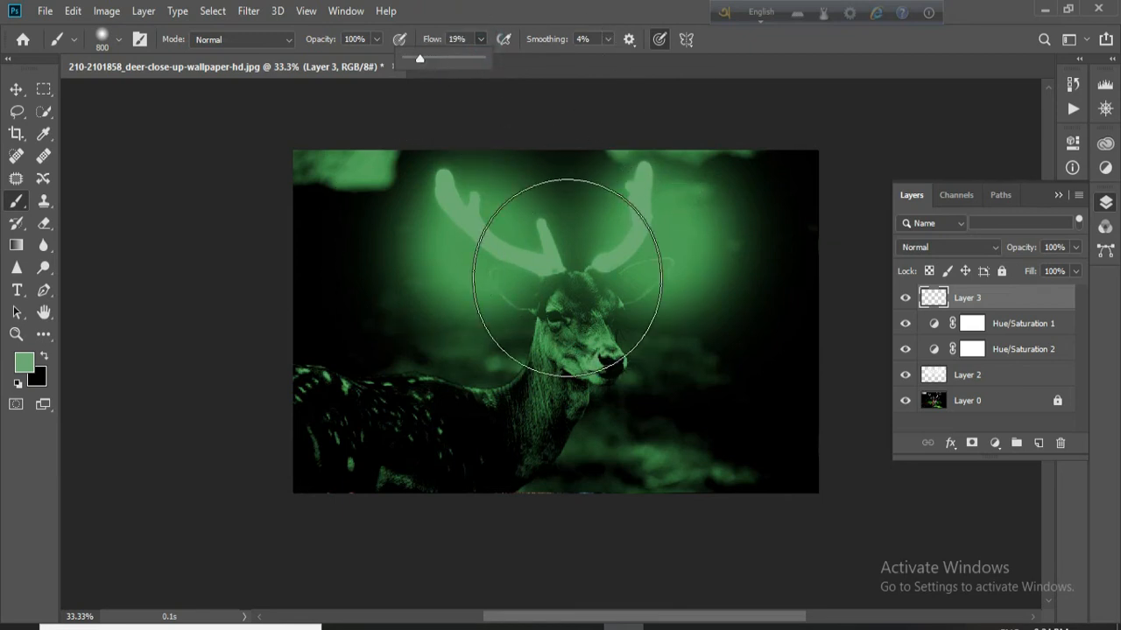
key("bracketleft")
key("bracketleft")
key("bracketleft")
key("bracketleft")
key("bracketleft")
key("bracketleft")
key("bracketleft")
left_click(567, 278, "ctrl")
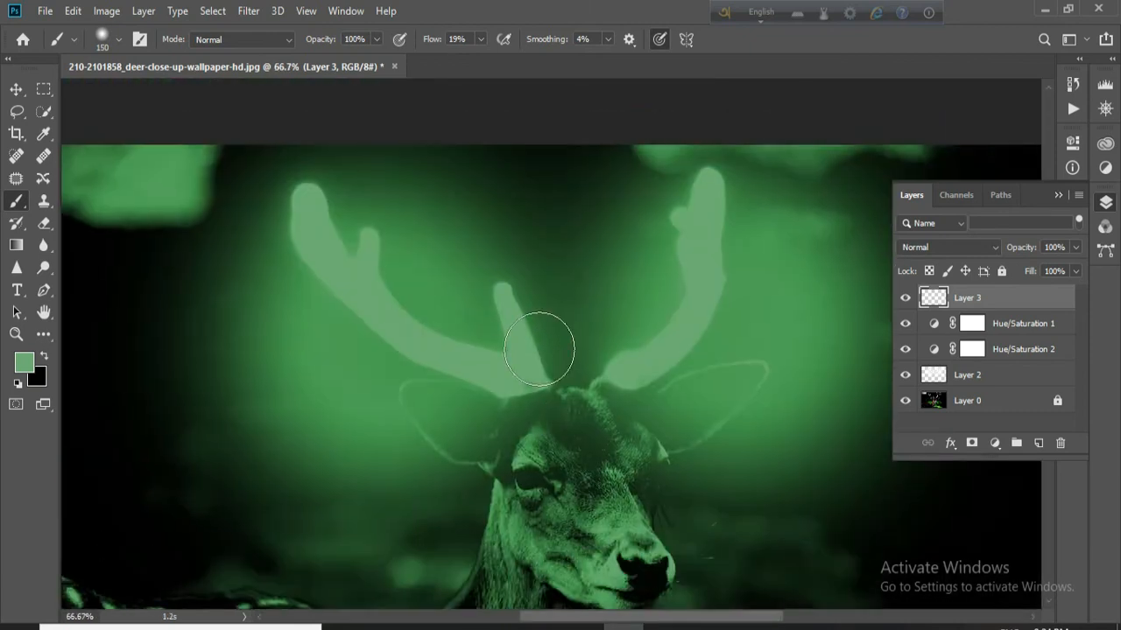
key("bracketleft")
key("bracketleft")
key("bracketleft")
key("bracketleft")
key("bracketleft")
key("bracketleft")
key("bracketleft")
key("bracketleft")
mouse_move(598, 400)
left_mouse_down()
mouse_move(532, 394)
mouse_move(548, 405)
mouse_move(576, 397)
mouse_move(574, 409)
left_mouse_up()
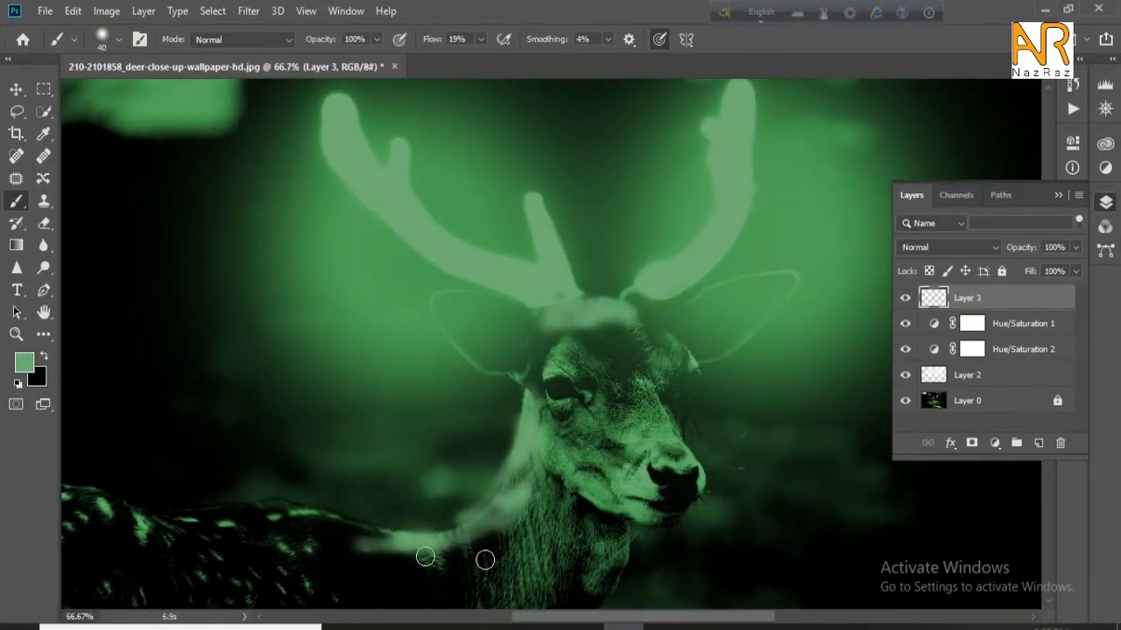
mouse_move(426, 555)
left_mouse_down()
mouse_move(504, 529)
mouse_move(548, 341)
mouse_move(535, 343)
mouse_move(656, 297)
mouse_move(621, 303)
mouse_move(652, 306)
mouse_move(643, 331)
mouse_move(608, 329)
mouse_move(674, 340)
mouse_move(556, 347)
mouse_move(680, 345)
mouse_move(626, 331)
mouse_move(600, 315)
left_mouse_up()
mouse_move(431, 524)
left_mouse_down()
mouse_move(477, 389)
mouse_move(552, 337)
mouse_move(303, 347)
mouse_move(417, 327)
mouse_move(512, 355)
mouse_move(283, 347)
mouse_move(338, 344)
left_mouse_up()
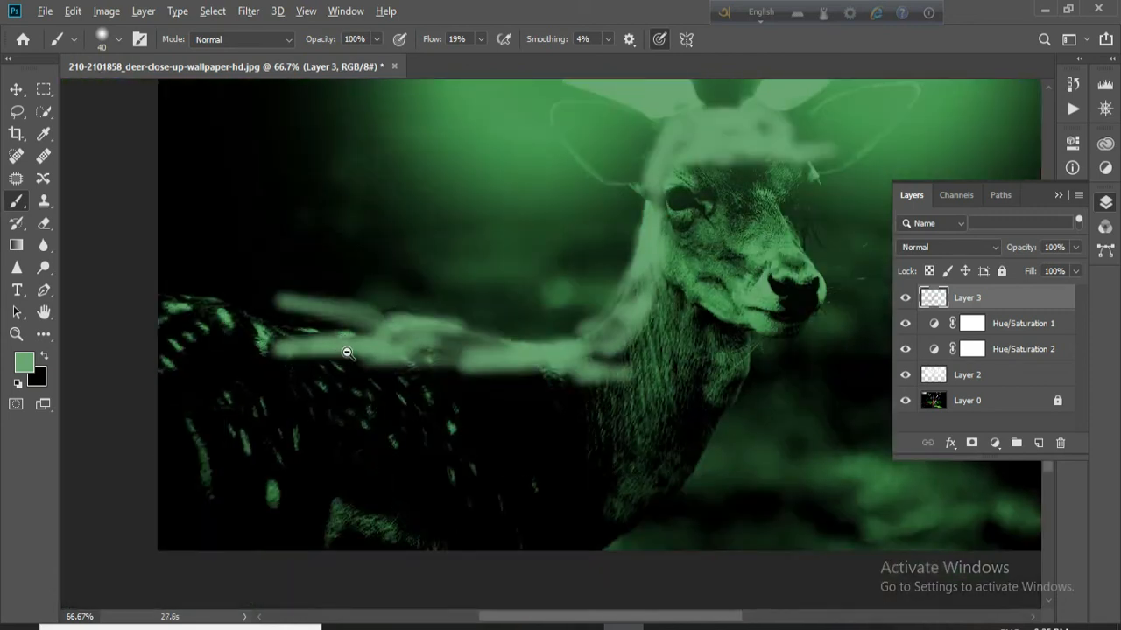
Extend the green strokes along the deer's back to the left edge of the photo
left_click(347, 352, "alt")
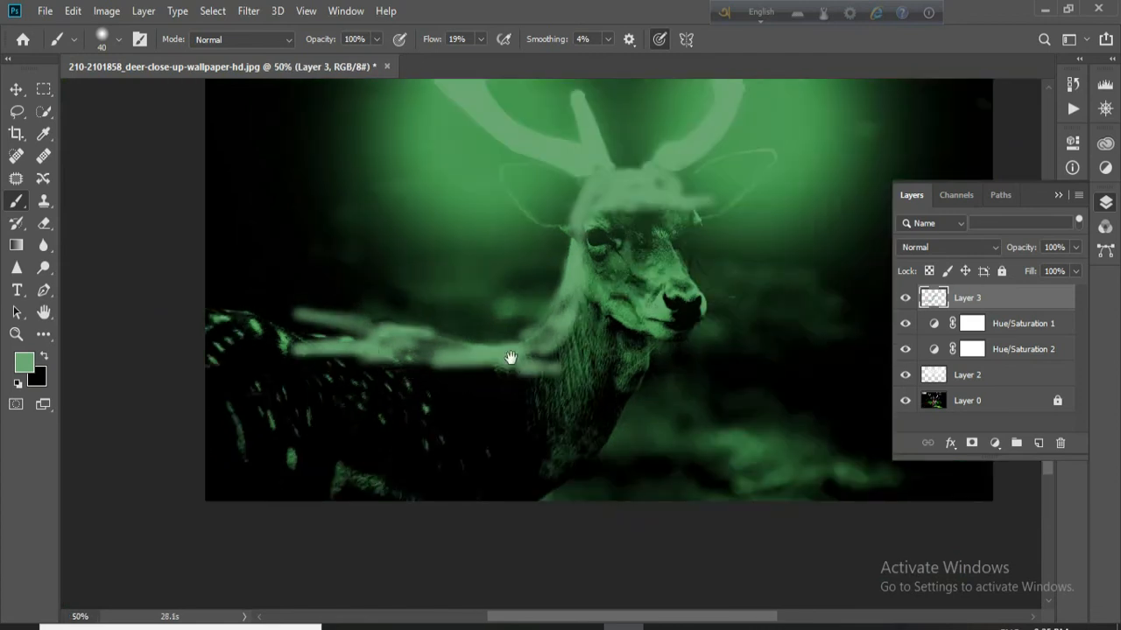
left_click_drag(511, 358, 528, 399)
left_click(526, 397, "alt")
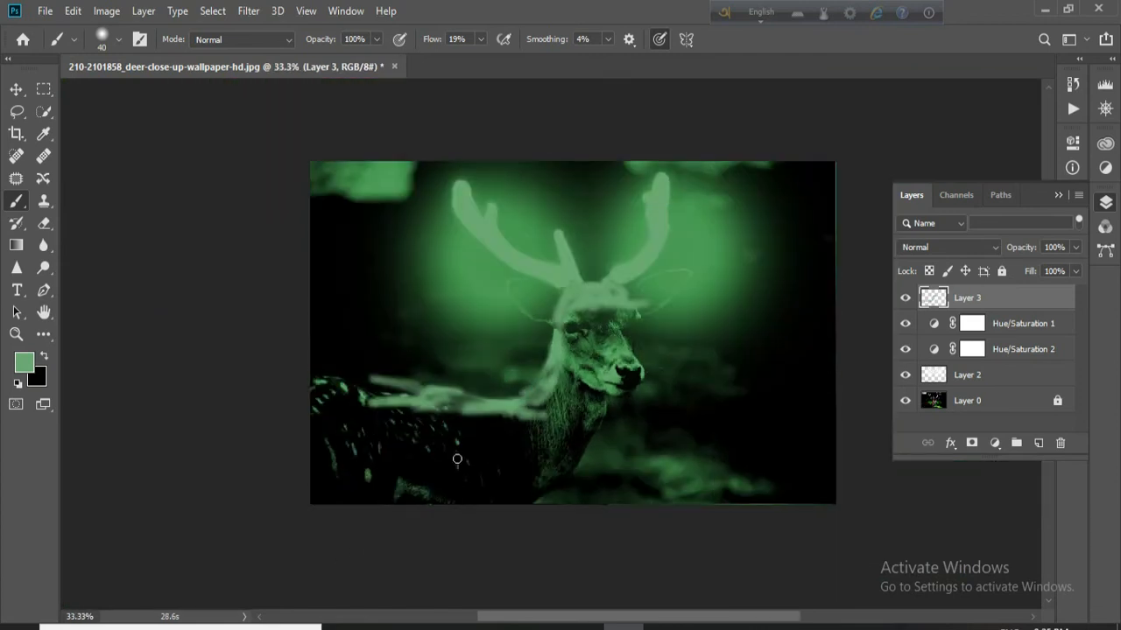
mouse_move(337, 391)
left_mouse_down()
mouse_move(466, 409)
mouse_move(426, 389)
mouse_move(378, 393)
mouse_move(572, 402)
mouse_move(441, 409)
left_mouse_up()
mouse_move(351, 412)
left_mouse_down()
mouse_move(515, 406)
mouse_move(547, 389)
left_mouse_up()
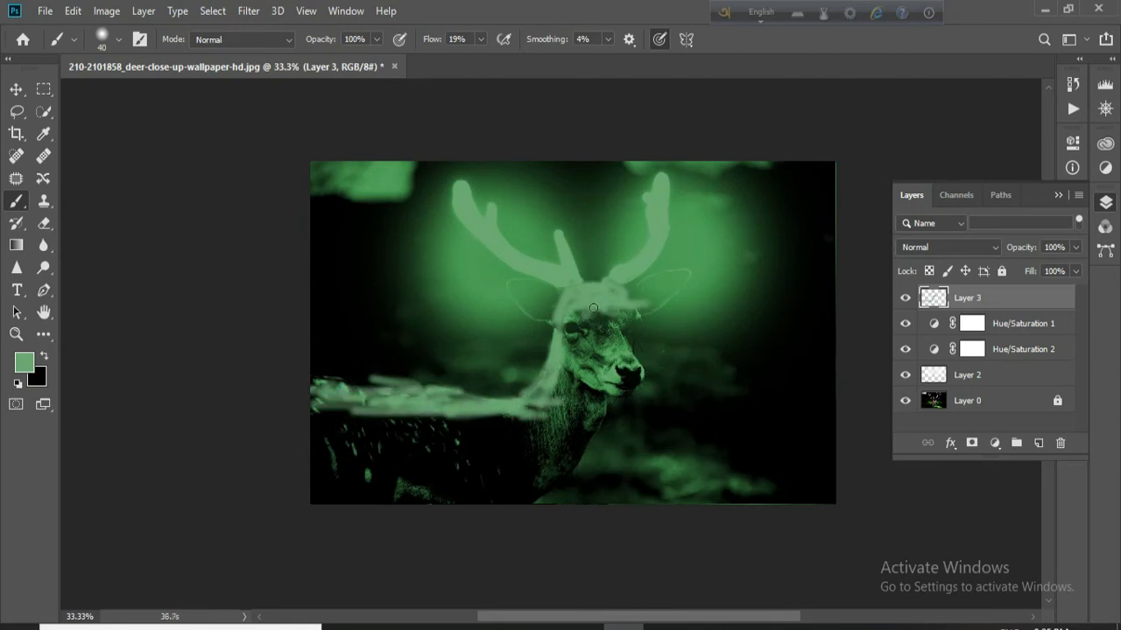
Paint green over the grass beside the deer, thicken the back and neck strokes, and brush down the chest's front edge
mouse_move(662, 482)
left_mouse_down()
mouse_move(591, 497)
mouse_move(694, 485)
mouse_move(639, 476)
mouse_move(605, 499)
mouse_move(751, 496)
mouse_move(629, 462)
mouse_move(652, 448)
mouse_move(623, 445)
mouse_move(630, 484)
mouse_move(575, 432)
left_mouse_up()
mouse_move(495, 387)
left_mouse_down()
mouse_move(534, 401)
mouse_move(513, 419)
mouse_move(332, 412)
mouse_move(352, 394)
mouse_move(381, 409)
mouse_move(555, 374)
left_mouse_up()
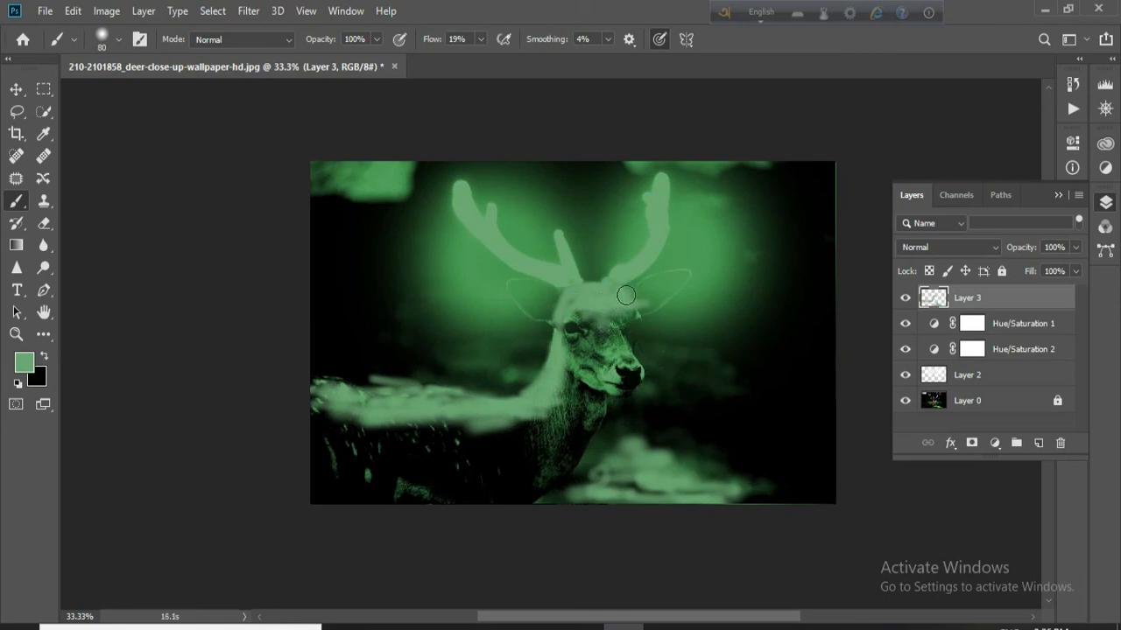
left_click_drag(601, 409, 547, 495)
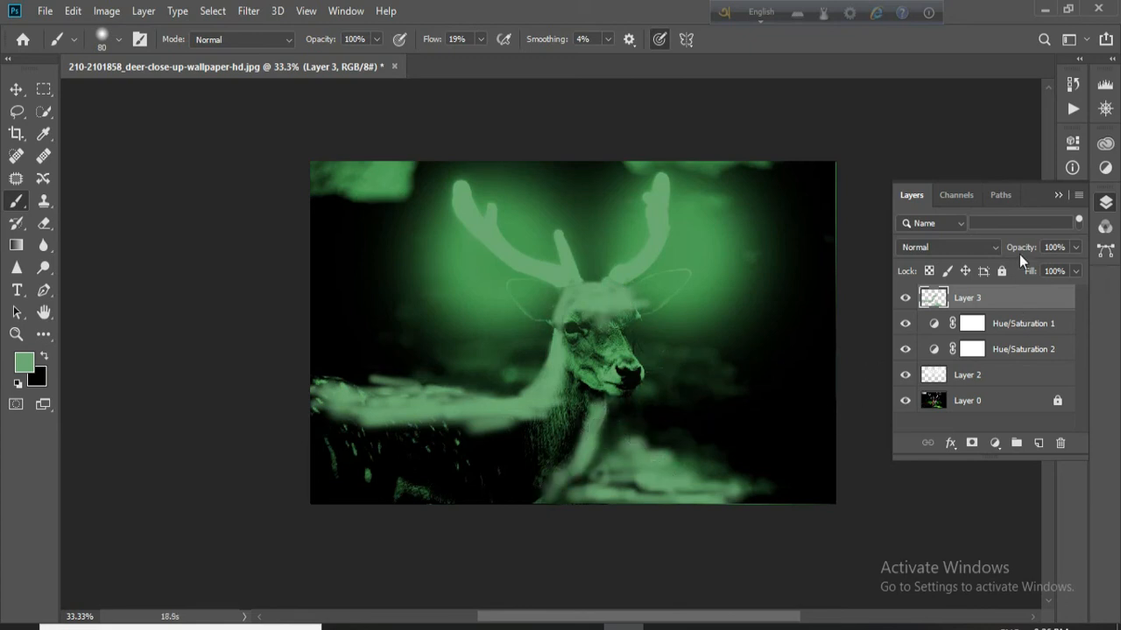
Set Layer 3's blend mode to Color Dodge and its opacity to 30%
left_click(990, 247)
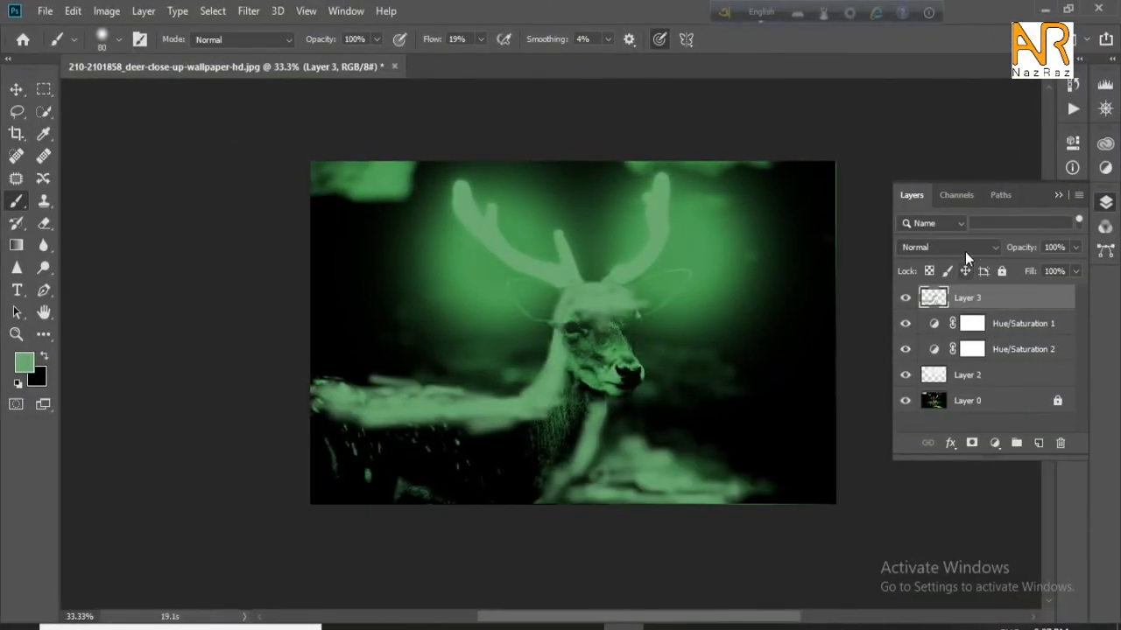
left_click(964, 251)
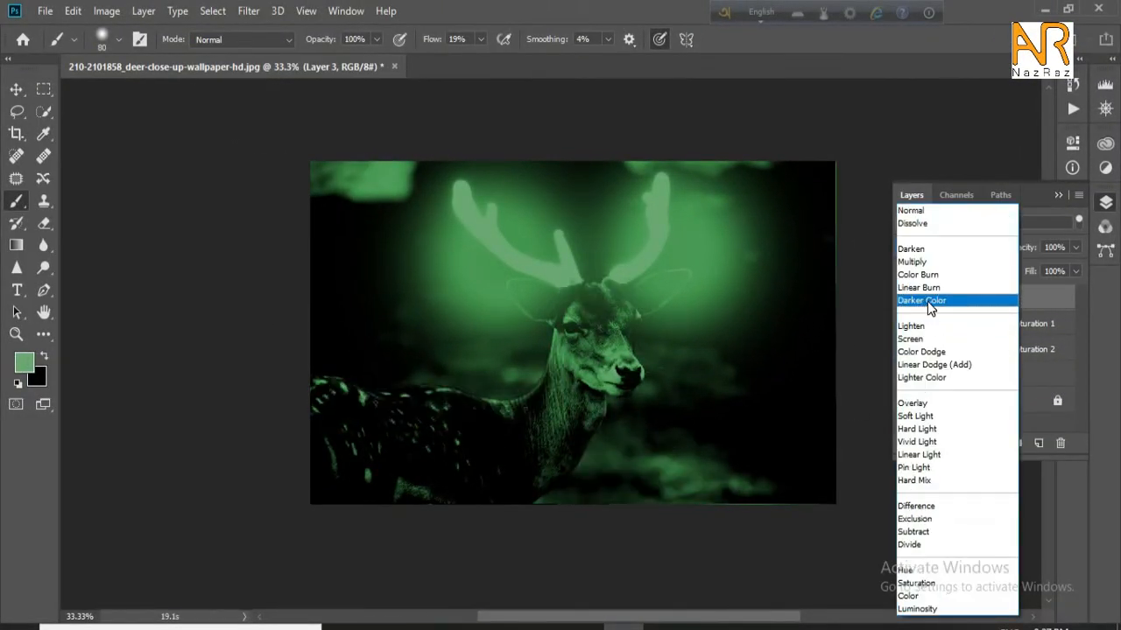
left_click(920, 352)
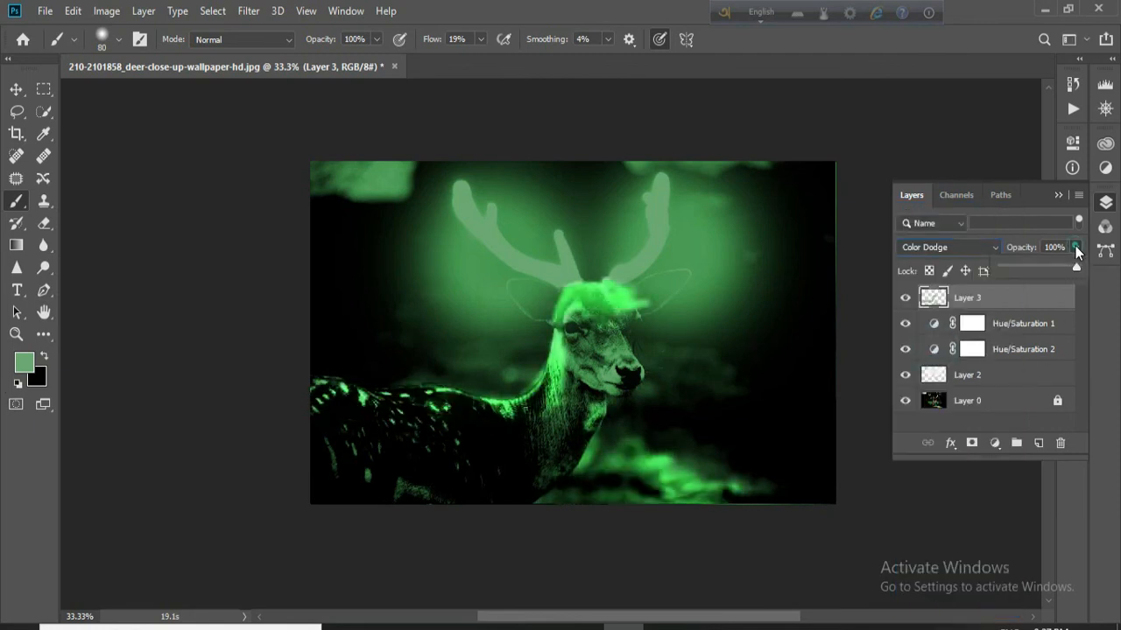
left_click_drag(1076, 268, 1015, 269)
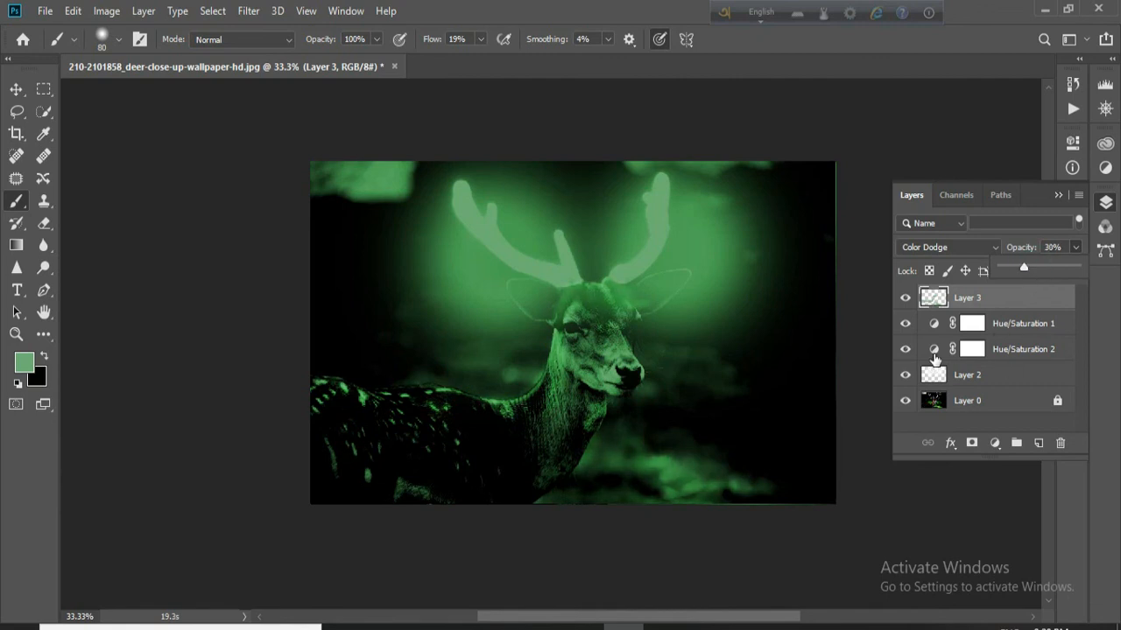
Brush green with a 200 px brush over the background beside the muzzle, above the back and across the grass
left_click(1061, 194)
key("bracketright")
key("bracketright")
key("bracketright")
key("bracketright")
key("bracketright")
left_click(679, 377)
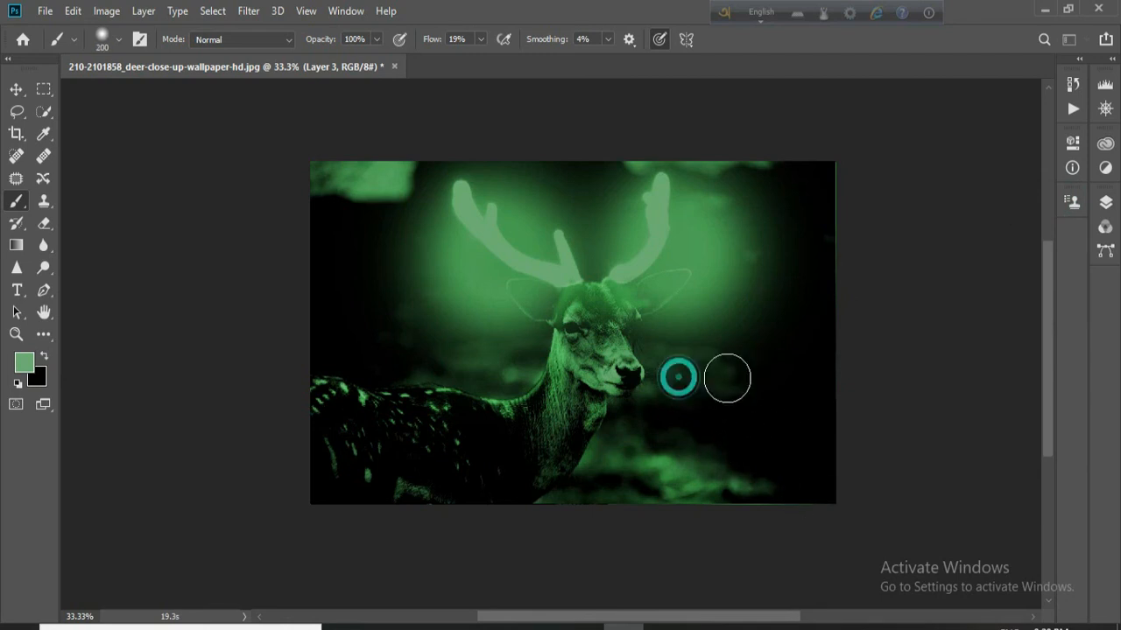
mouse_move(765, 491)
left_mouse_down()
mouse_move(649, 474)
mouse_move(644, 487)
mouse_move(725, 473)
mouse_move(761, 480)
left_mouse_up()
mouse_move(371, 353)
left_mouse_down()
mouse_move(414, 395)
mouse_move(400, 406)
mouse_move(365, 393)
mouse_move(403, 415)
mouse_move(410, 393)
mouse_move(445, 391)
mouse_move(402, 373)
left_mouse_up()
left_click_drag(700, 463, 620, 476)
left_click(1105, 207)
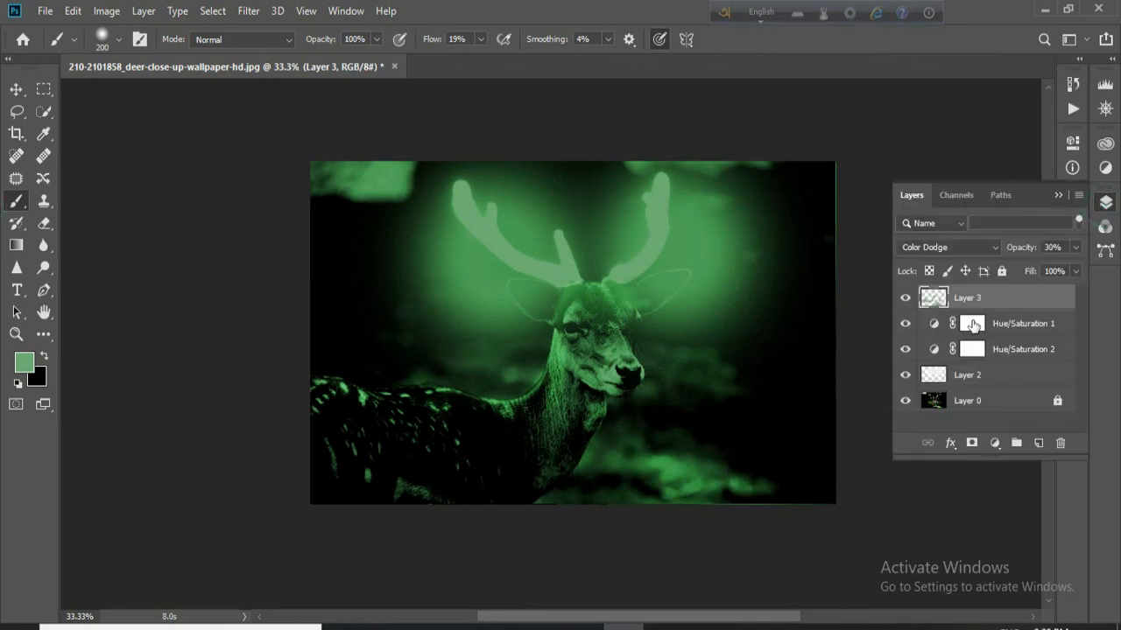
Brush more green across the deer's face and neck, the surrounding background and the grass on Layer 3
mouse_move(745, 488)
left_mouse_down()
mouse_move(690, 476)
mouse_move(762, 485)
mouse_move(673, 442)
mouse_move(660, 418)
mouse_move(531, 494)
mouse_move(534, 476)
mouse_move(514, 475)
mouse_move(570, 442)
mouse_move(557, 412)
mouse_move(575, 455)
mouse_move(580, 411)
mouse_move(608, 369)
mouse_move(568, 415)
mouse_move(596, 372)
mouse_move(599, 392)
mouse_move(581, 386)
mouse_move(649, 304)
mouse_move(665, 303)
mouse_move(591, 350)
mouse_move(536, 314)
mouse_move(576, 323)
mouse_move(626, 314)
mouse_move(577, 403)
mouse_move(715, 461)
mouse_move(551, 483)
mouse_move(530, 428)
mouse_move(529, 461)
mouse_move(499, 396)
mouse_move(339, 383)
left_mouse_up()
mouse_move(718, 335)
left_mouse_down()
mouse_move(705, 442)
mouse_move(663, 465)
mouse_move(695, 409)
mouse_move(667, 471)
mouse_move(662, 419)
mouse_move(658, 452)
mouse_move(675, 450)
mouse_move(753, 336)
mouse_move(710, 380)
mouse_move(540, 389)
mouse_move(411, 354)
mouse_move(499, 364)
mouse_move(514, 397)
mouse_move(576, 383)
mouse_move(606, 404)
left_mouse_up()
mouse_move(556, 370)
left_mouse_down()
mouse_move(591, 452)
mouse_move(633, 474)
mouse_move(644, 350)
left_mouse_up()
mouse_move(581, 306)
left_mouse_down()
mouse_move(651, 342)
mouse_move(678, 433)
mouse_move(628, 328)
mouse_move(539, 316)
mouse_move(673, 467)
left_mouse_up()
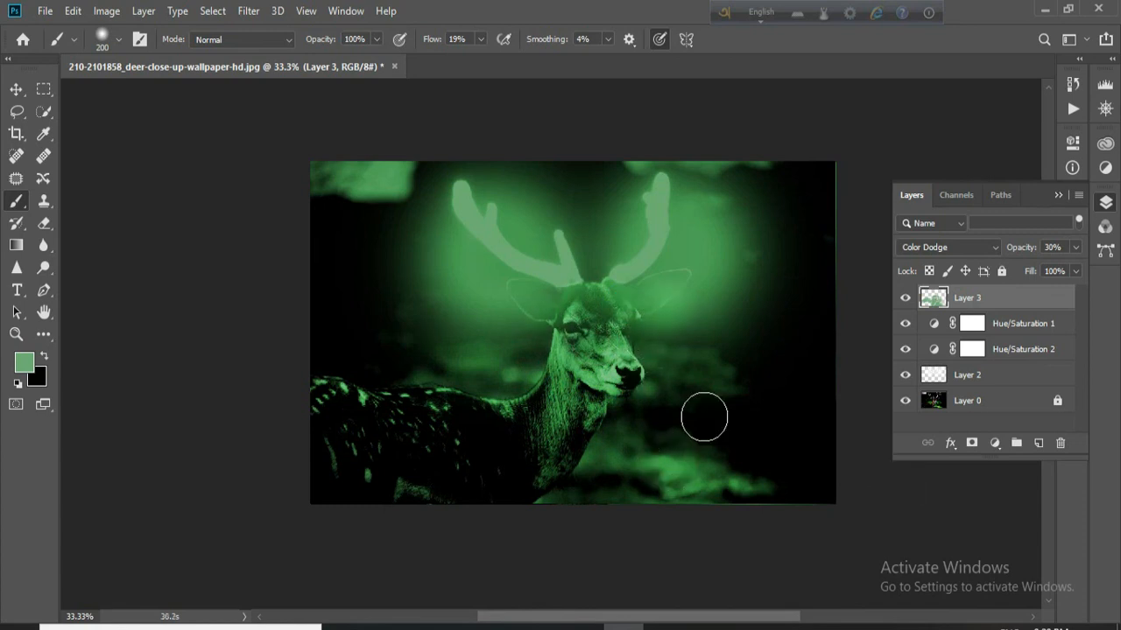
Invert the colours of the painted strokes on Layer 3
left_click(106, 11)
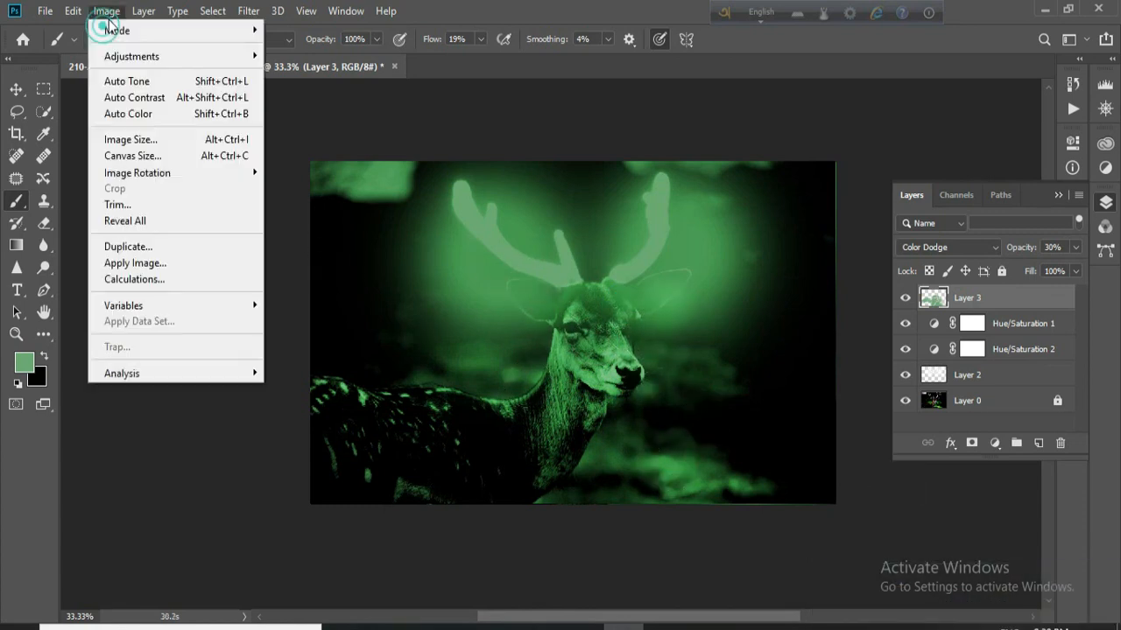
mouse_move(249, 58)
left_click(320, 254)
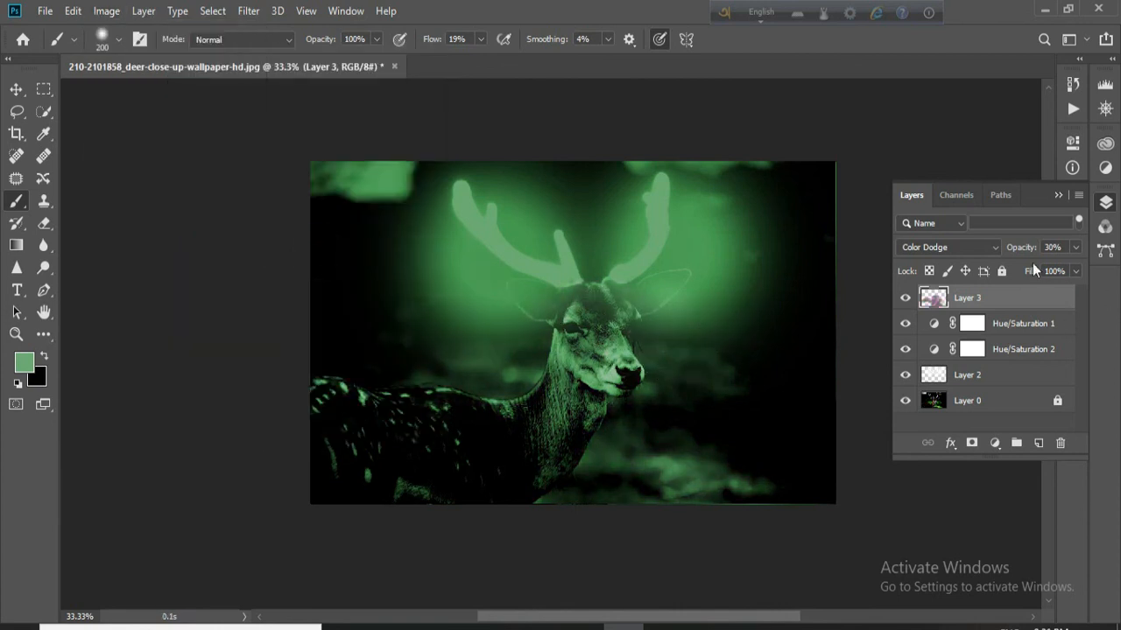
Try other blend modes on Layer 3, including Linear Burn and Darker Color
left_click(959, 223)
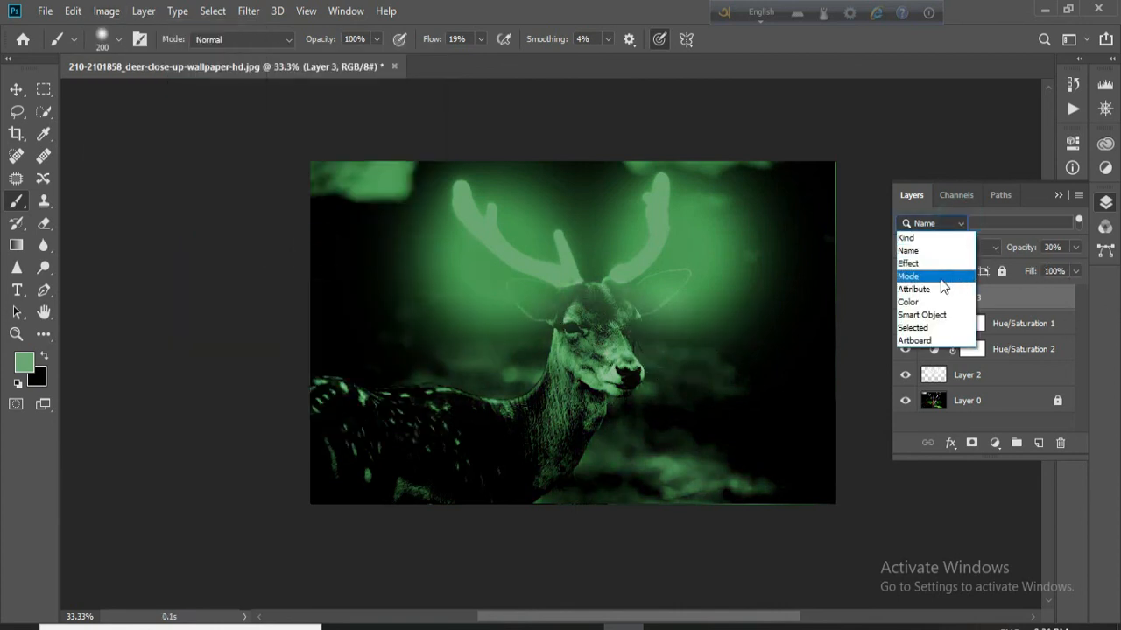
left_click(964, 233)
left_click(992, 246)
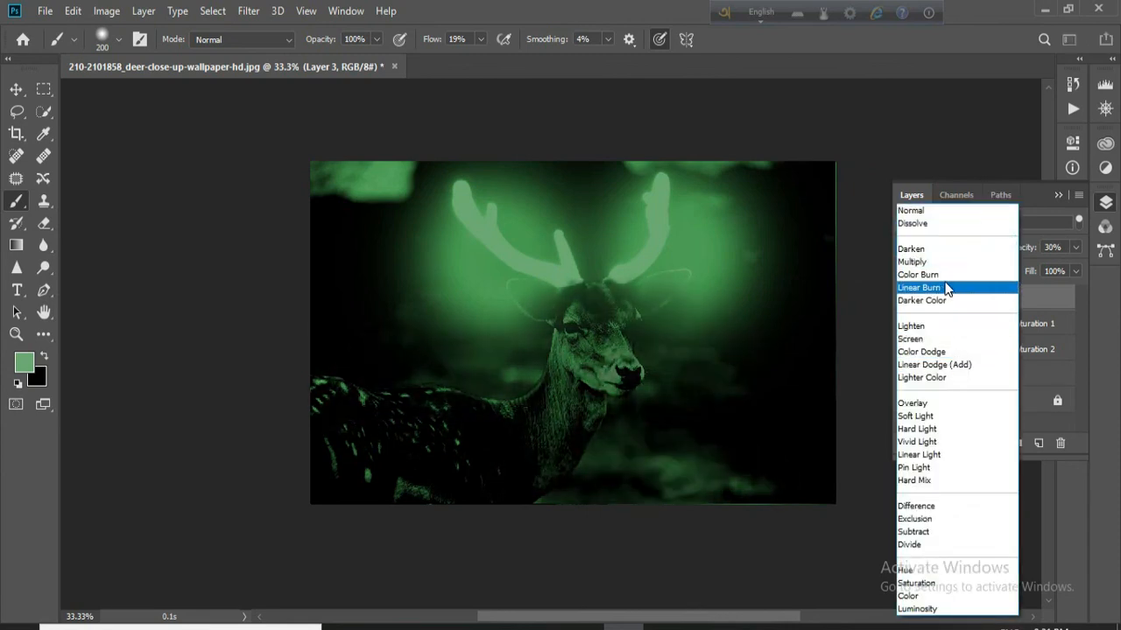
left_click(1056, 192)
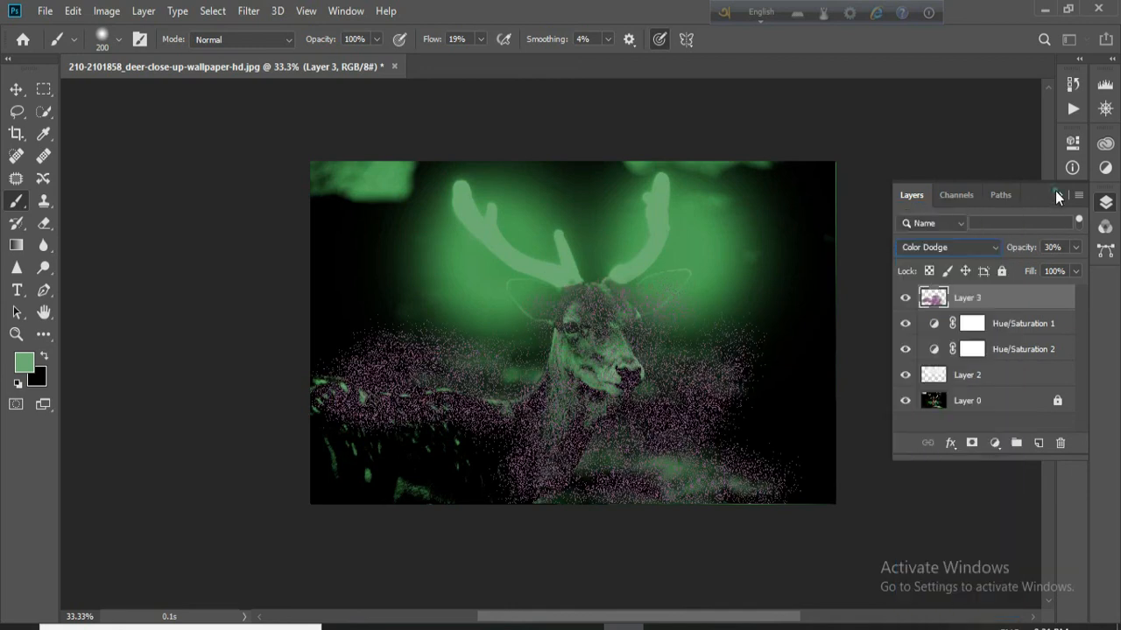
left_click(992, 248)
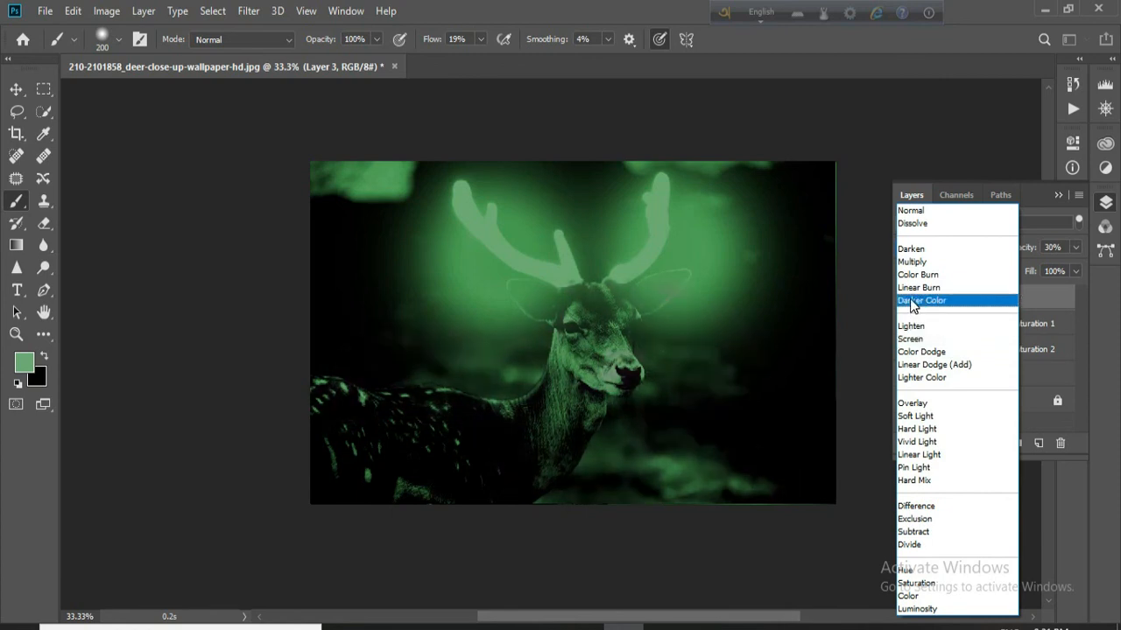
left_click(1061, 195)
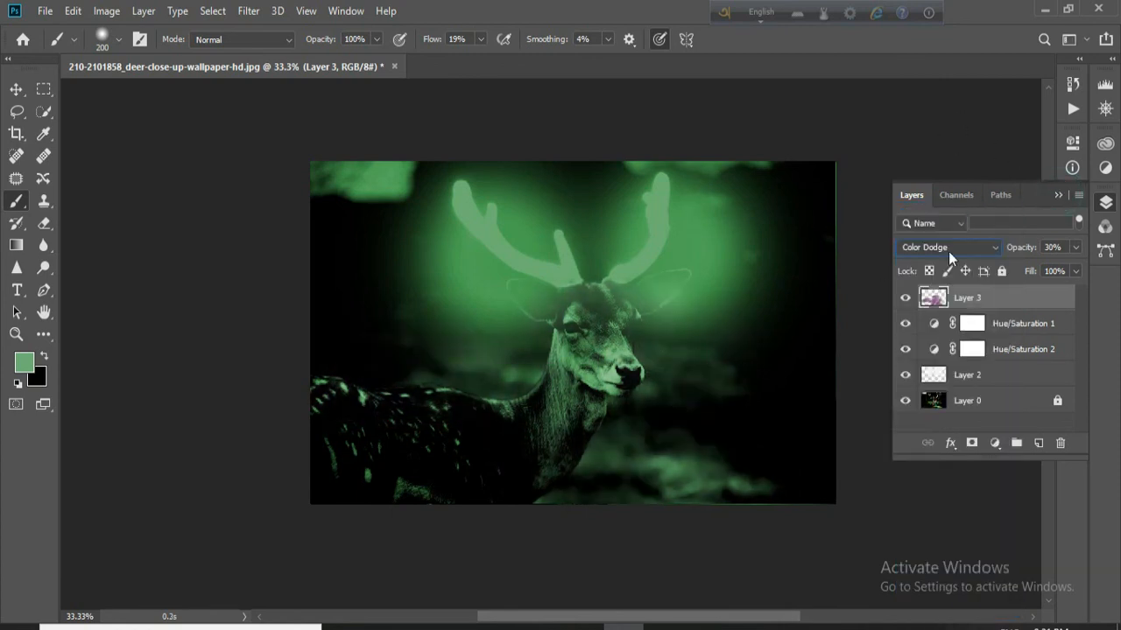
Save a JPEG copy of the image to the Desktop as "Deer horn glow" at quality 12 (Maximum)
left_click(1057, 195)
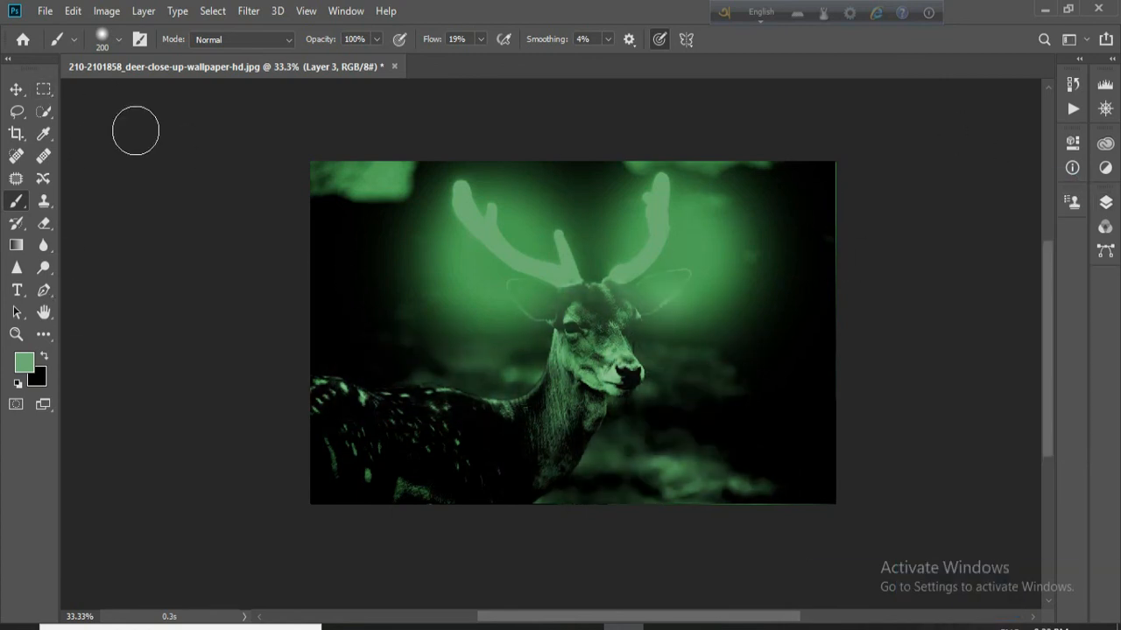
left_click(15, 88)
key("ctrl")
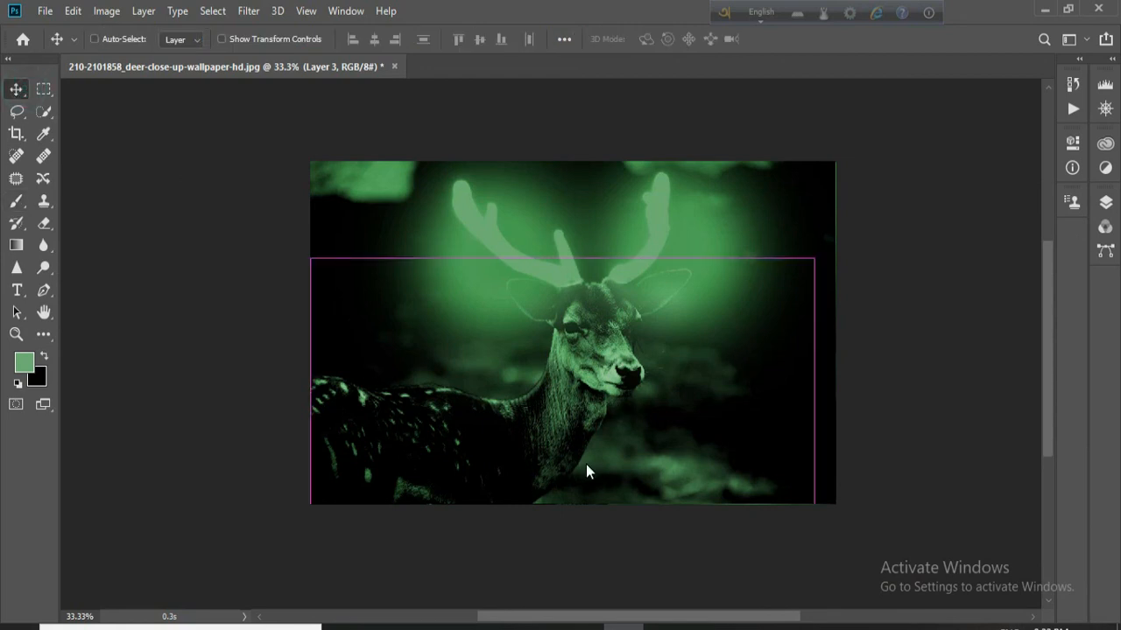
key("ctrl+shift+s")
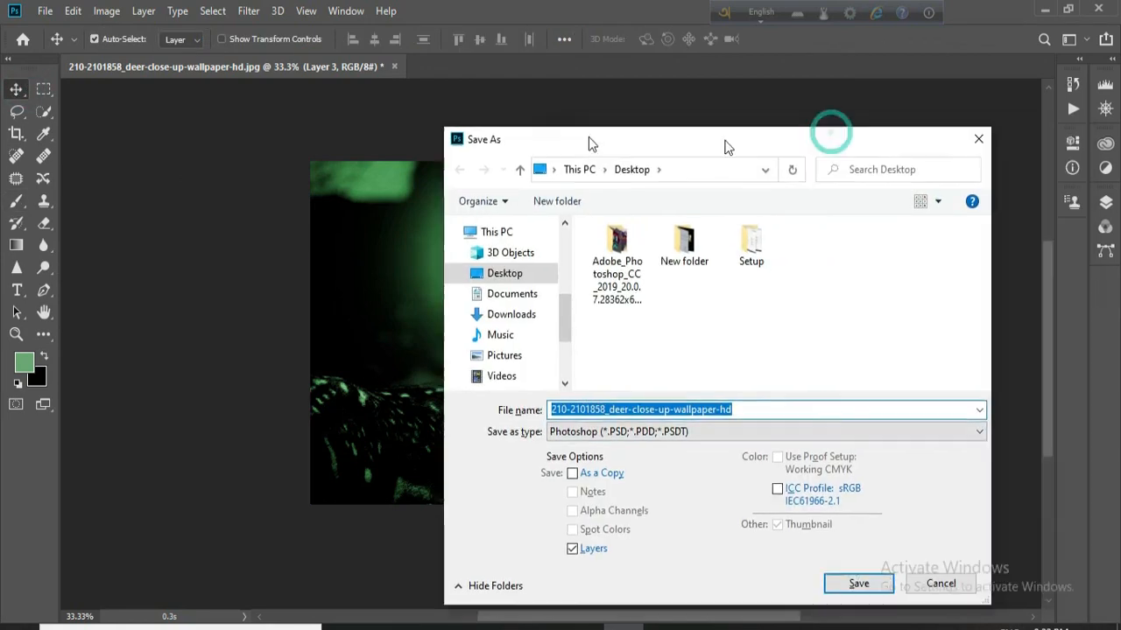
type("Deer horn glow")
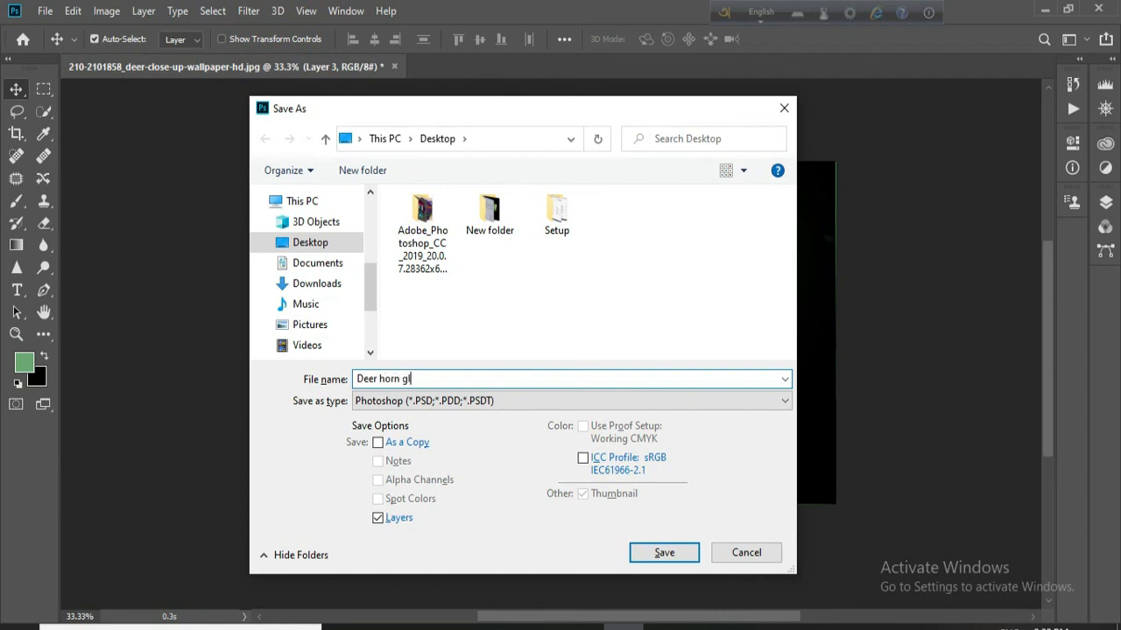
left_click(783, 401)
left_click(410, 230)
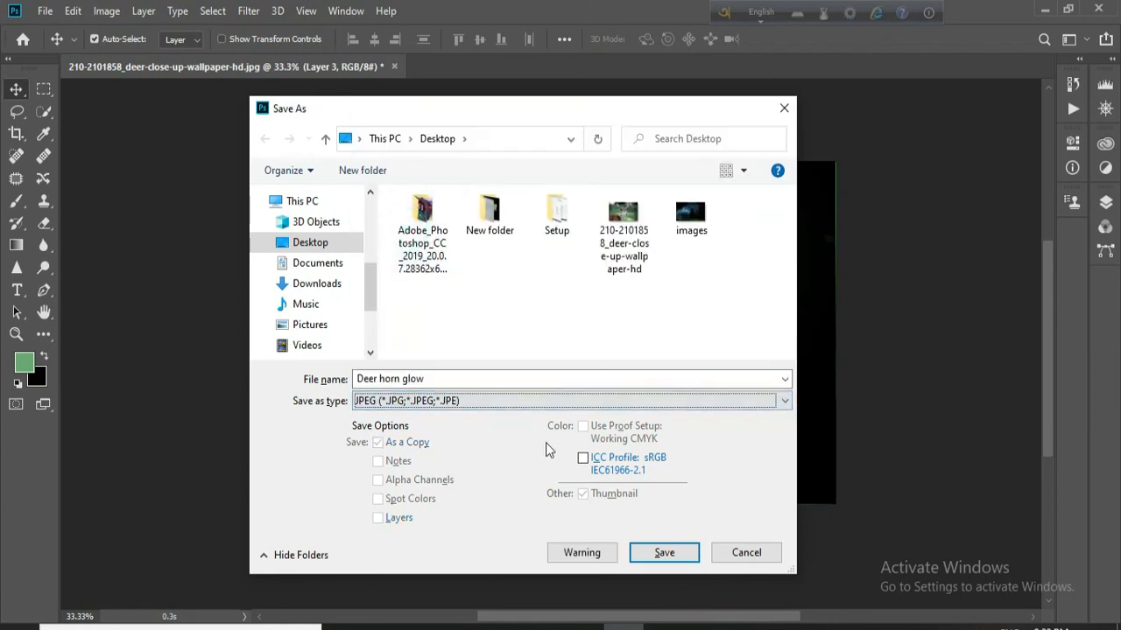
left_click(664, 557)
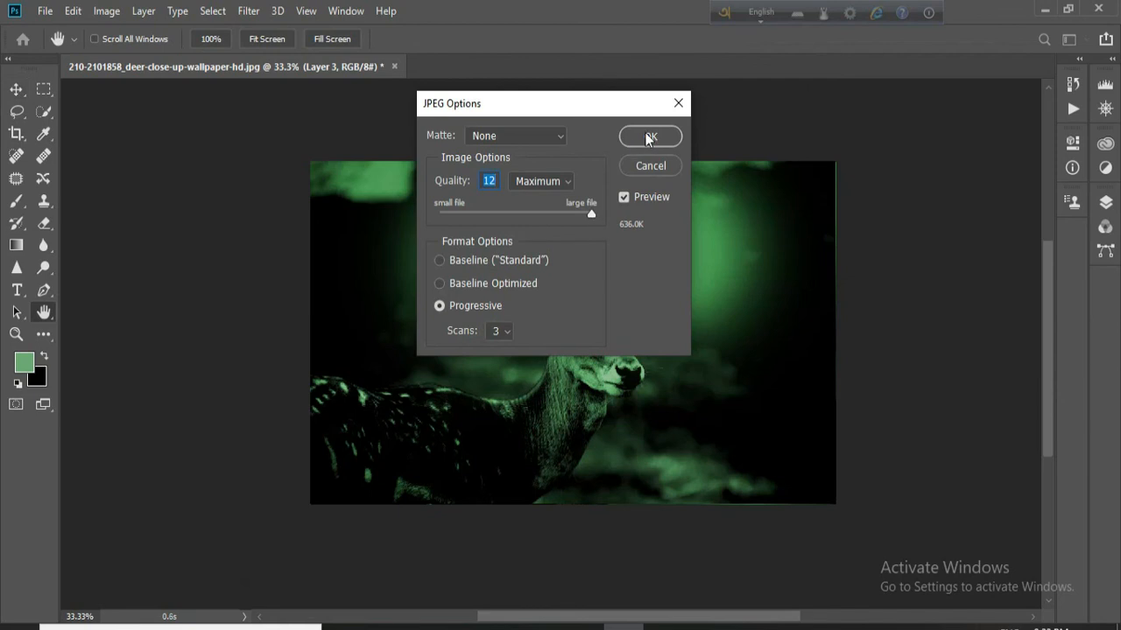
left_click(649, 138)
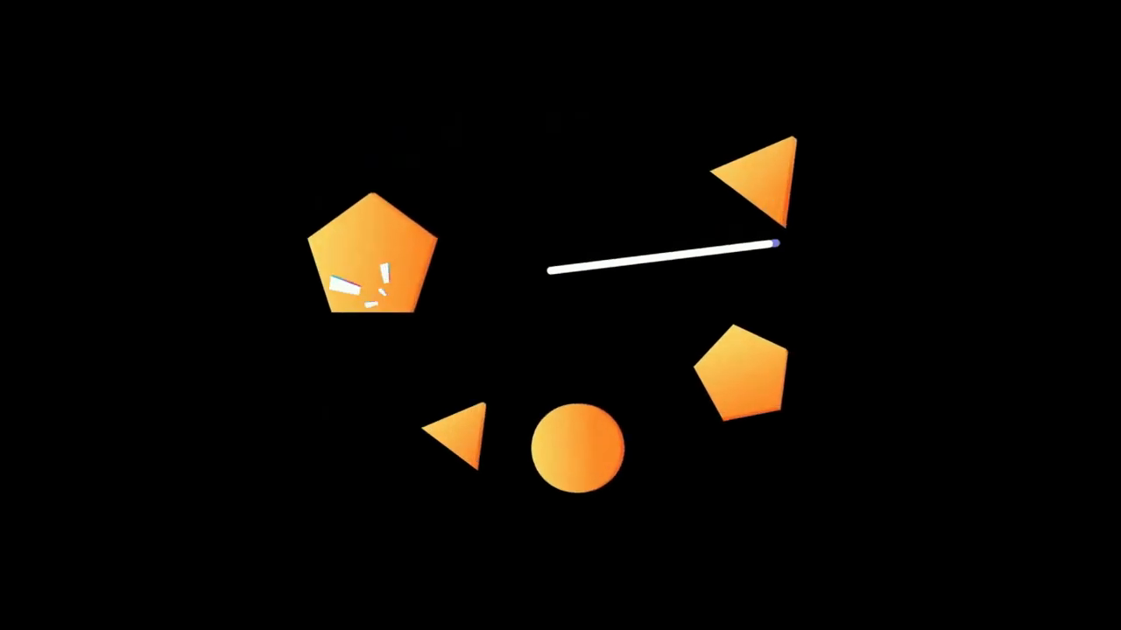